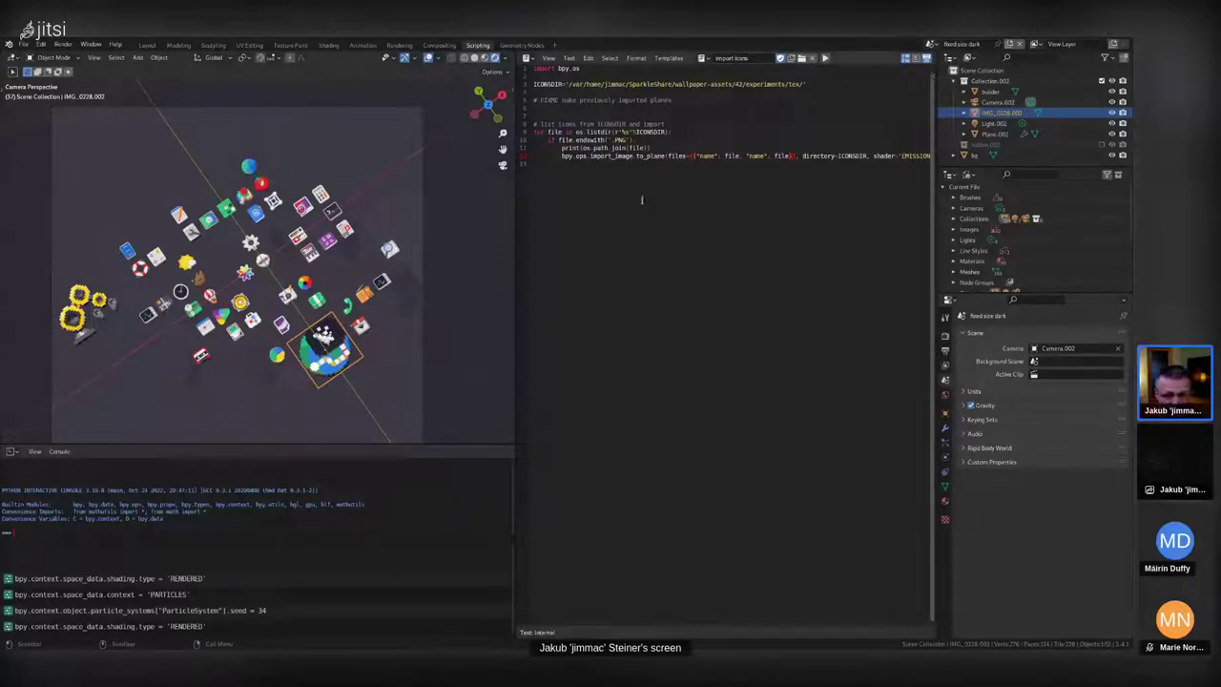
Widen the script editor to show the full icon import line, and inspect the scene with the hidden.002 collection enabled.
{"action": "left_click_drag", "start_coordinate": [516, 289], "coordinate": [361, 289]}
{"action": "scroll", "coordinate": [124, 286], "scroll_direction": "up", "scroll_amount": 2}
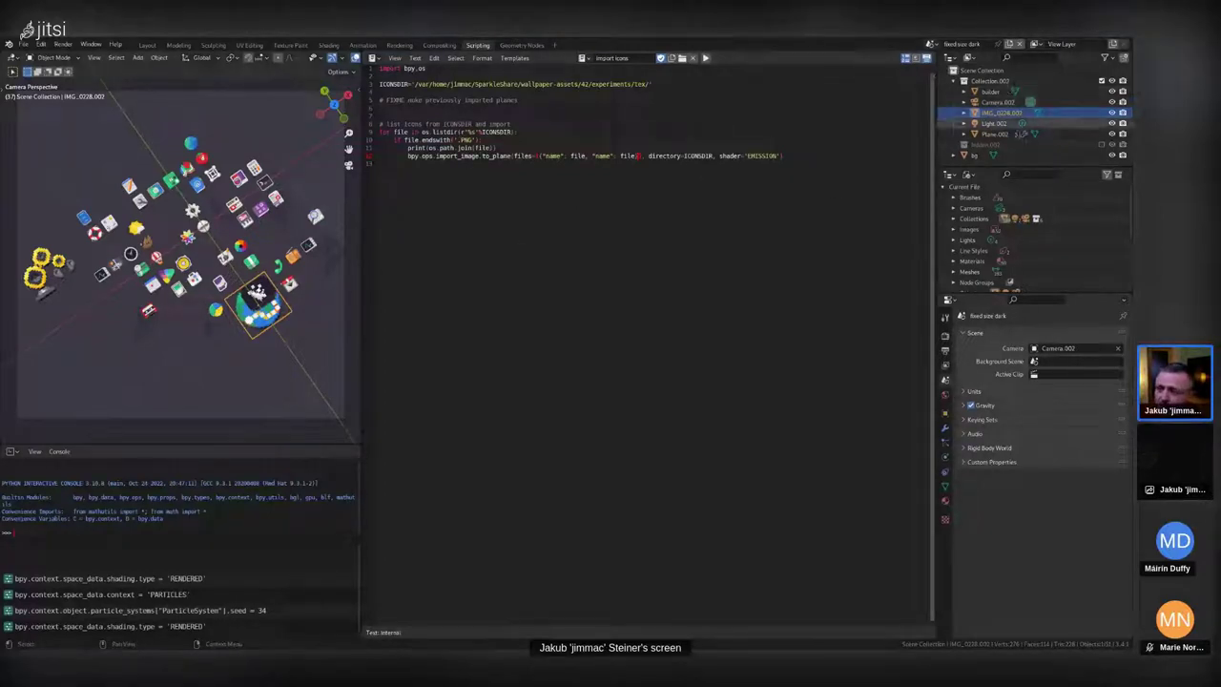
{"action": "left_click", "coordinate": [984, 144]}
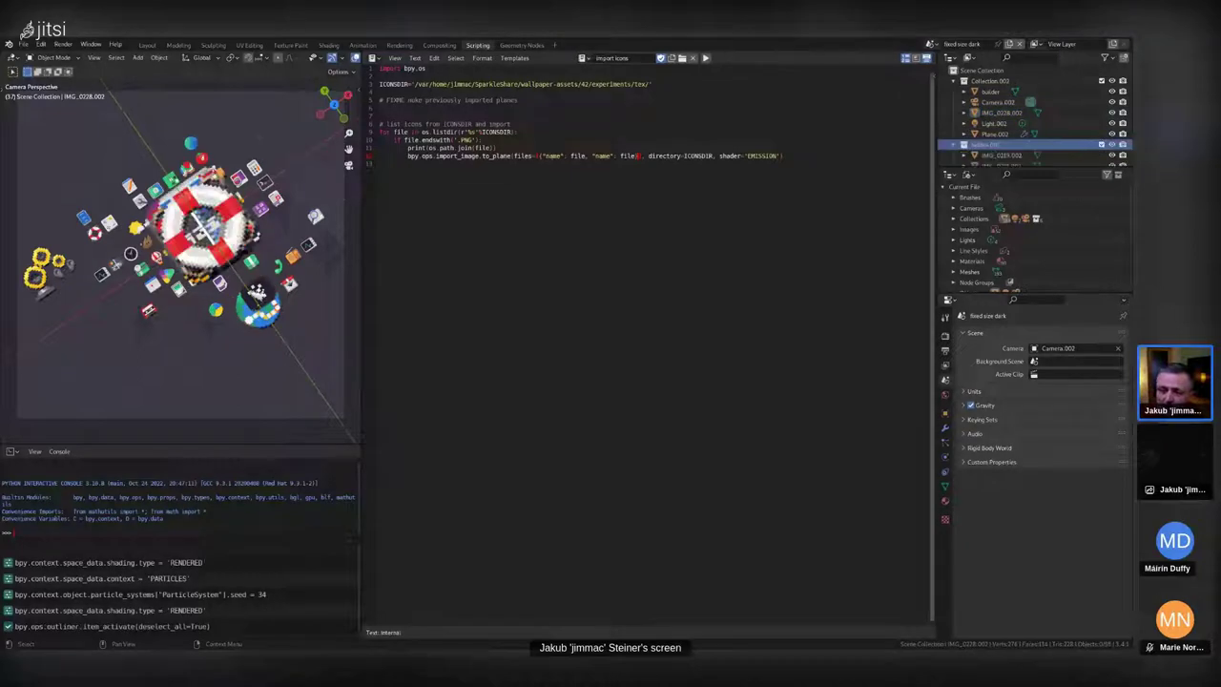
{"action": "mouse_move", "coordinate": [182, 286]}
{"action": "middle_mouse_down"}
{"action": "mouse_move", "coordinate": [203, 321]}
{"action": "mouse_move", "coordinate": [193, 266]}
{"action": "mouse_move", "coordinate": [189, 315]}
{"action": "mouse_move", "coordinate": [163, 294]}
{"action": "middle_mouse_up"}
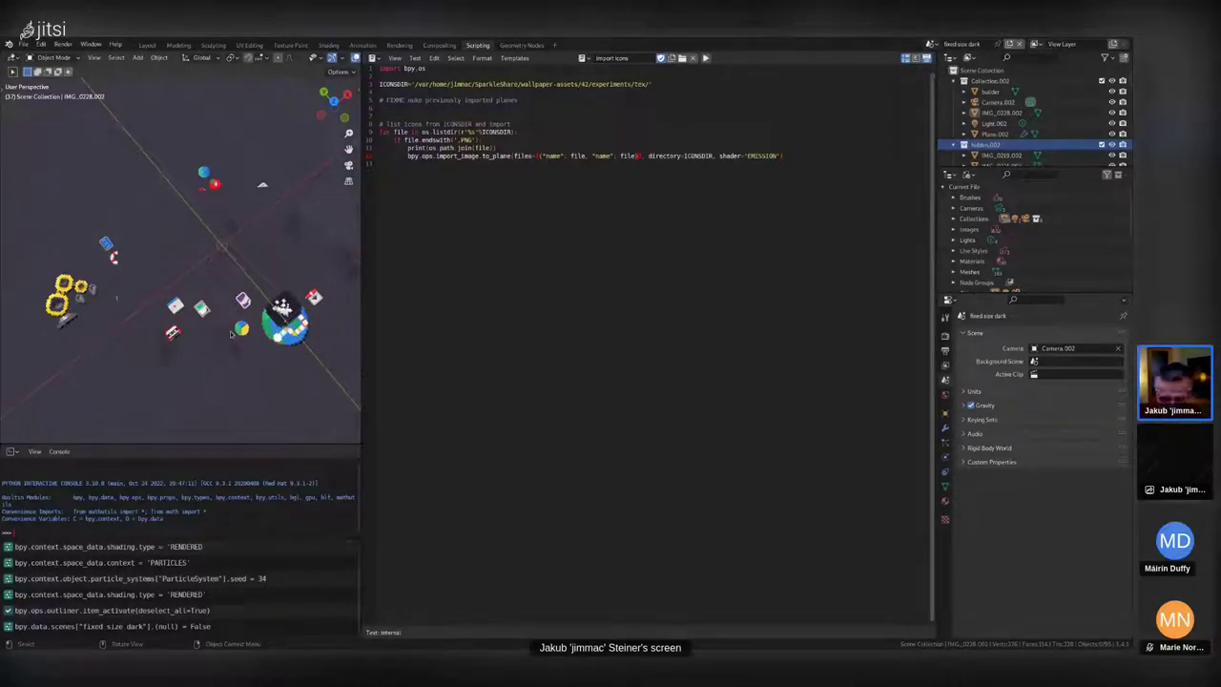
{"action": "key", "text": "KP_0"}
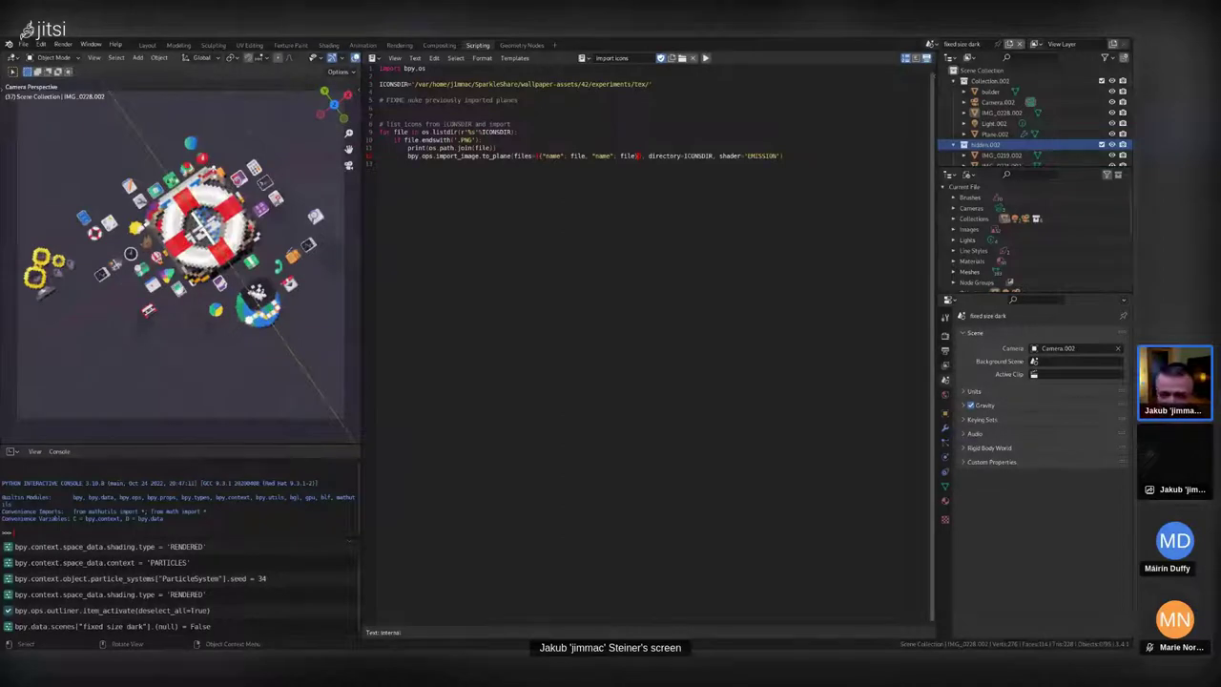
Set the Blend Mode of the IMG_0228 material to Alpha Hashed.
{"action": "left_click", "coordinate": [946, 501]}
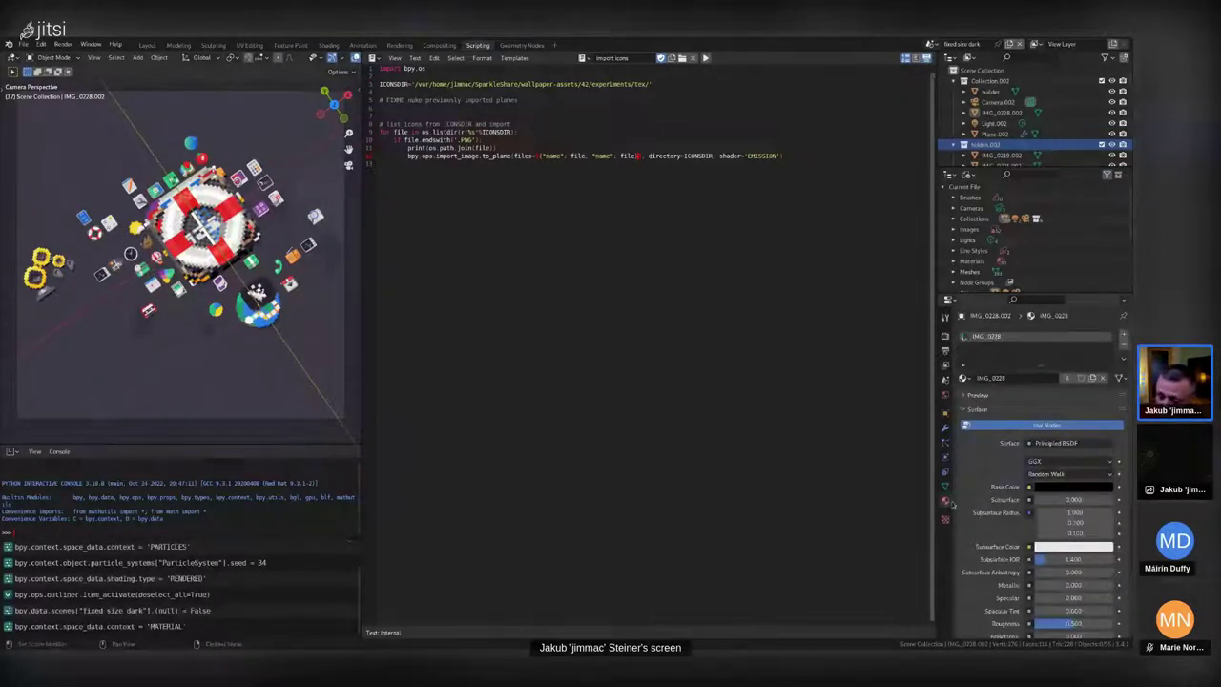
{"action": "scroll", "coordinate": [1040, 505], "scroll_direction": "down", "scroll_amount": 6}
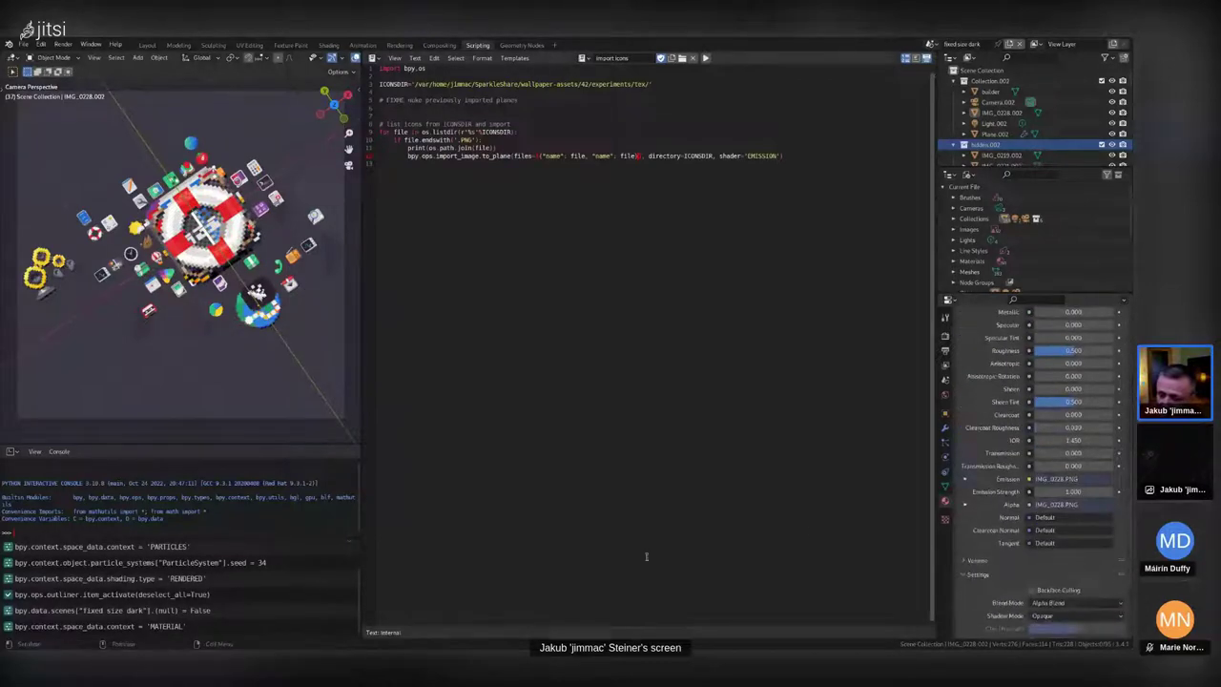
{"action": "scroll", "coordinate": [1046, 501], "scroll_direction": "down", "scroll_amount": 3}
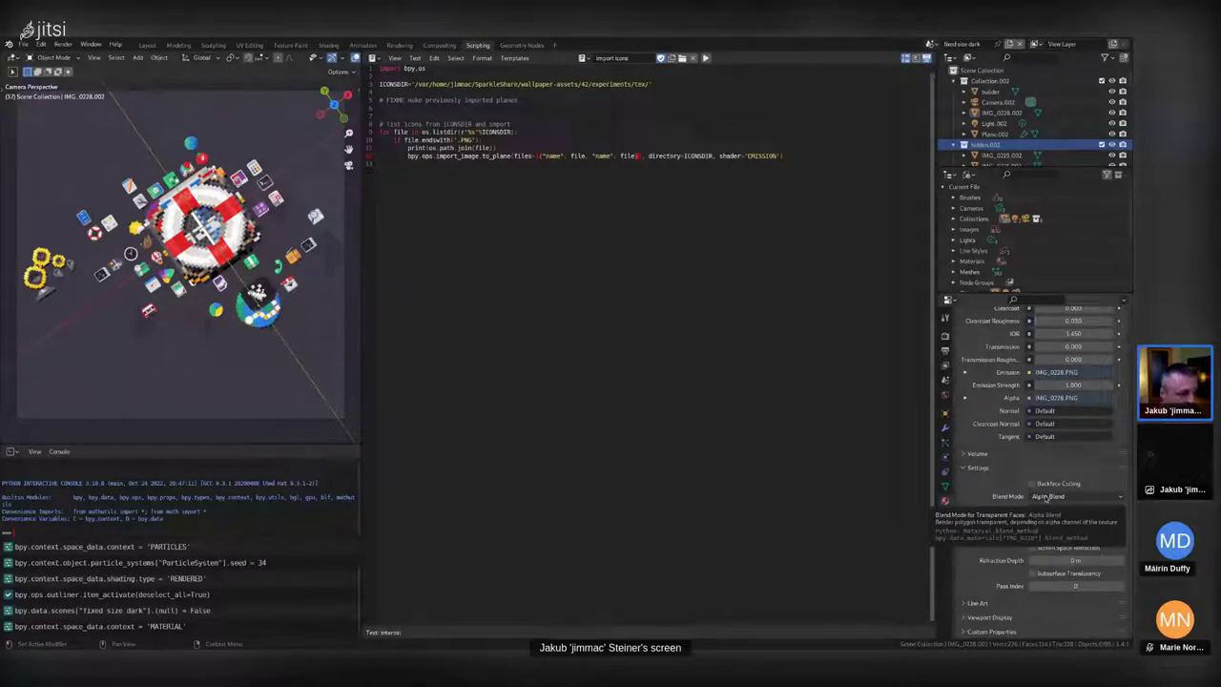
{"action": "left_click", "coordinate": [1046, 497]}
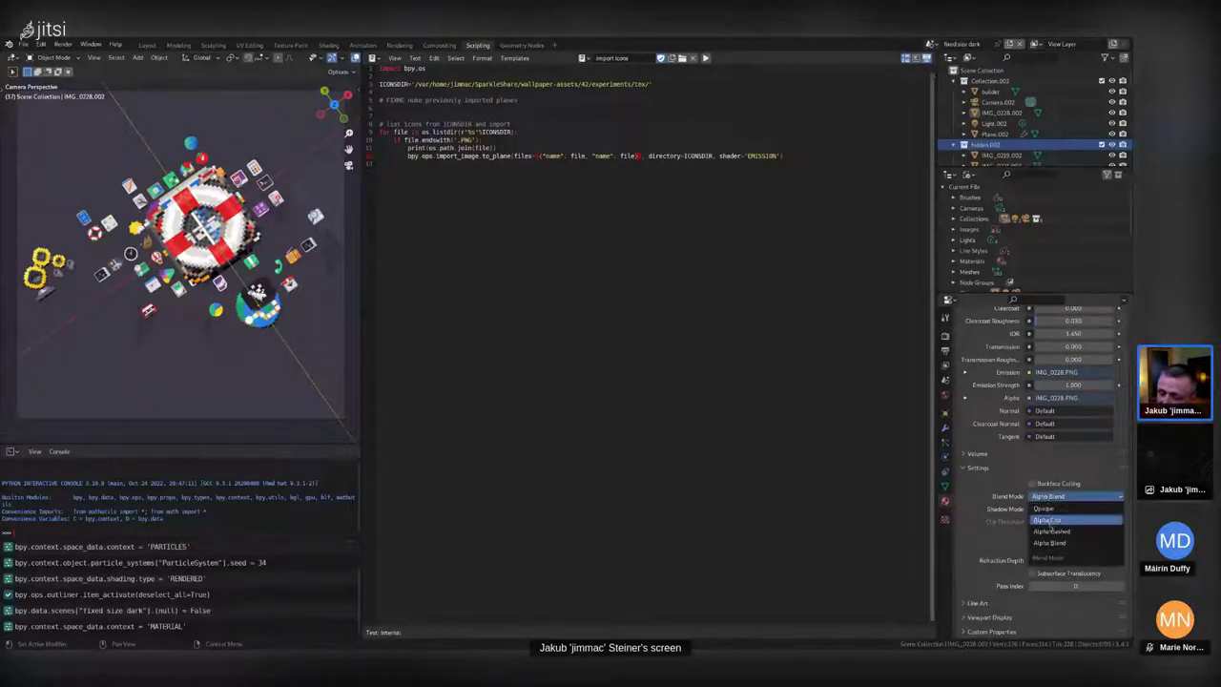
{"action": "left_click", "coordinate": [1056, 537]}
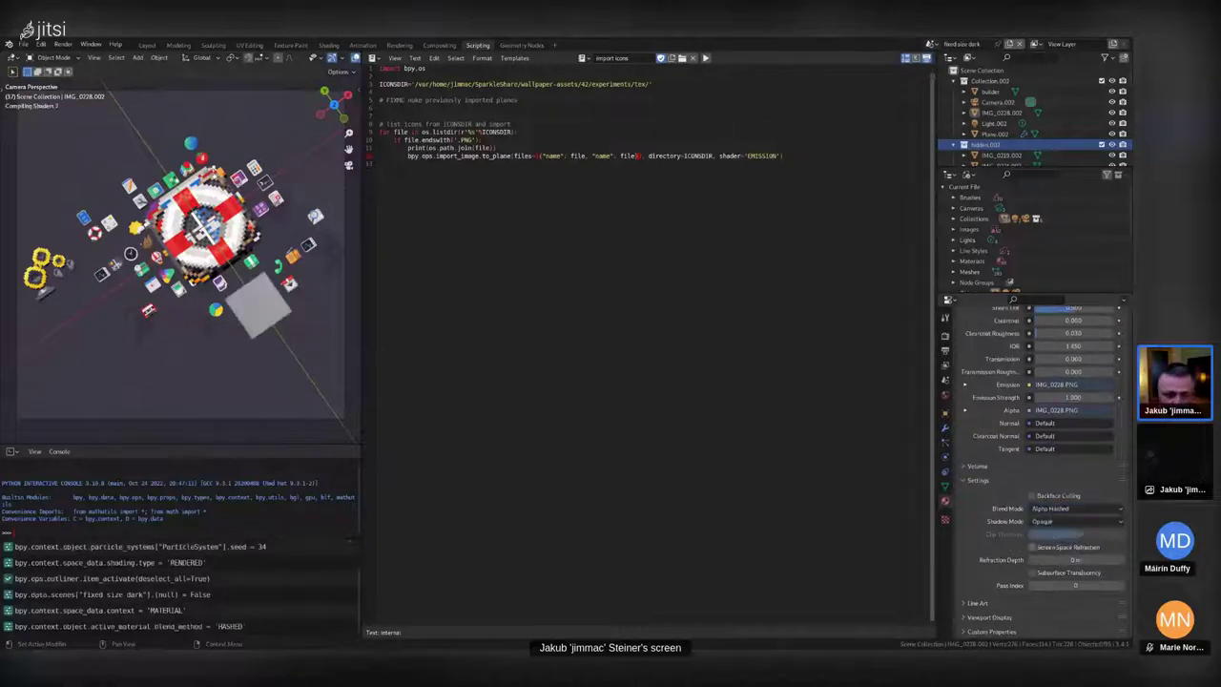
Examine the icons scattered by Plane.002 from outside the camera, disable the hidden.002 collection and return to the camera view.
{"action": "middle_click_drag", "start_coordinate": [239, 314], "coordinate": [204, 376]}
{"action": "left_click", "coordinate": [204, 376]}
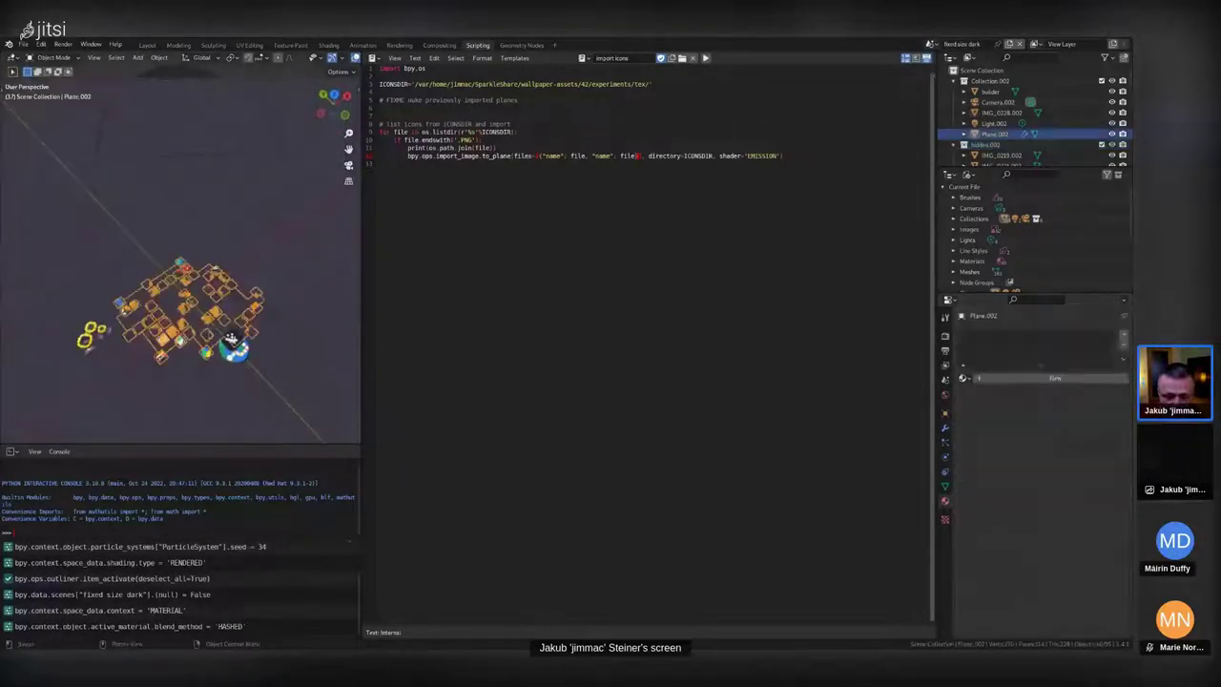
{"action": "left_click", "coordinate": [311, 322]}
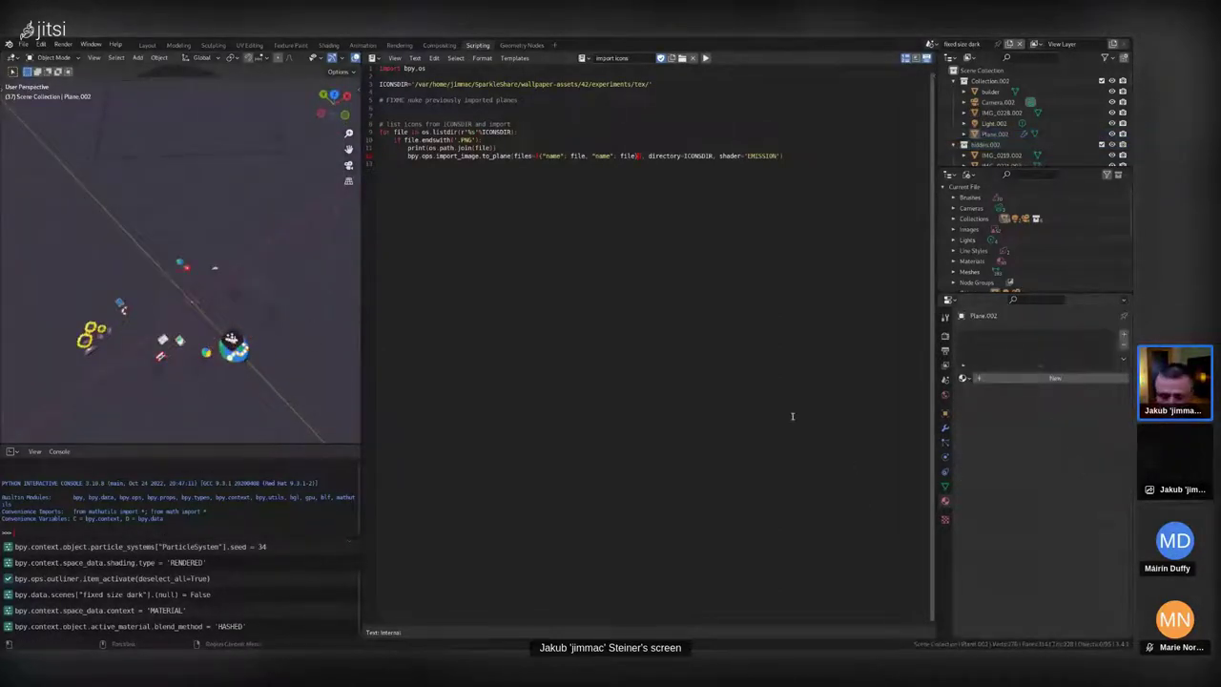
{"action": "scroll", "coordinate": [207, 326], "scroll_direction": "down", "scroll_amount": 3}
{"action": "scroll", "coordinate": [207, 326], "scroll_direction": "up", "scroll_amount": 2}
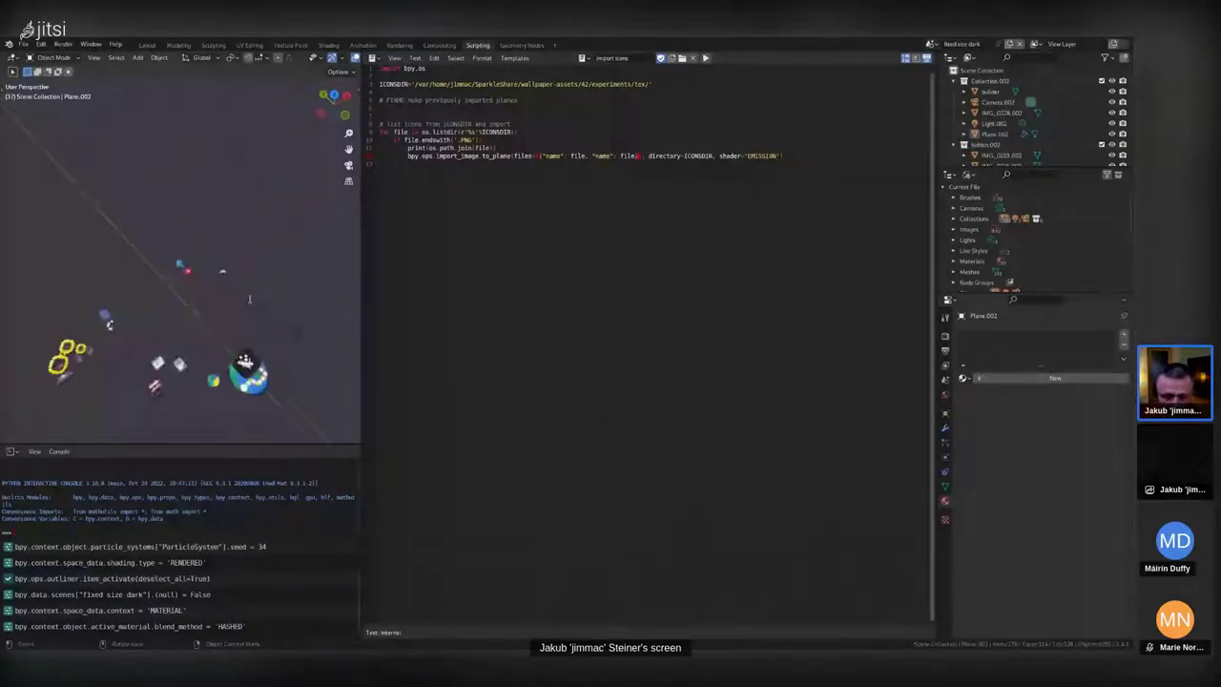
{"action": "left_click", "coordinate": [995, 134]}
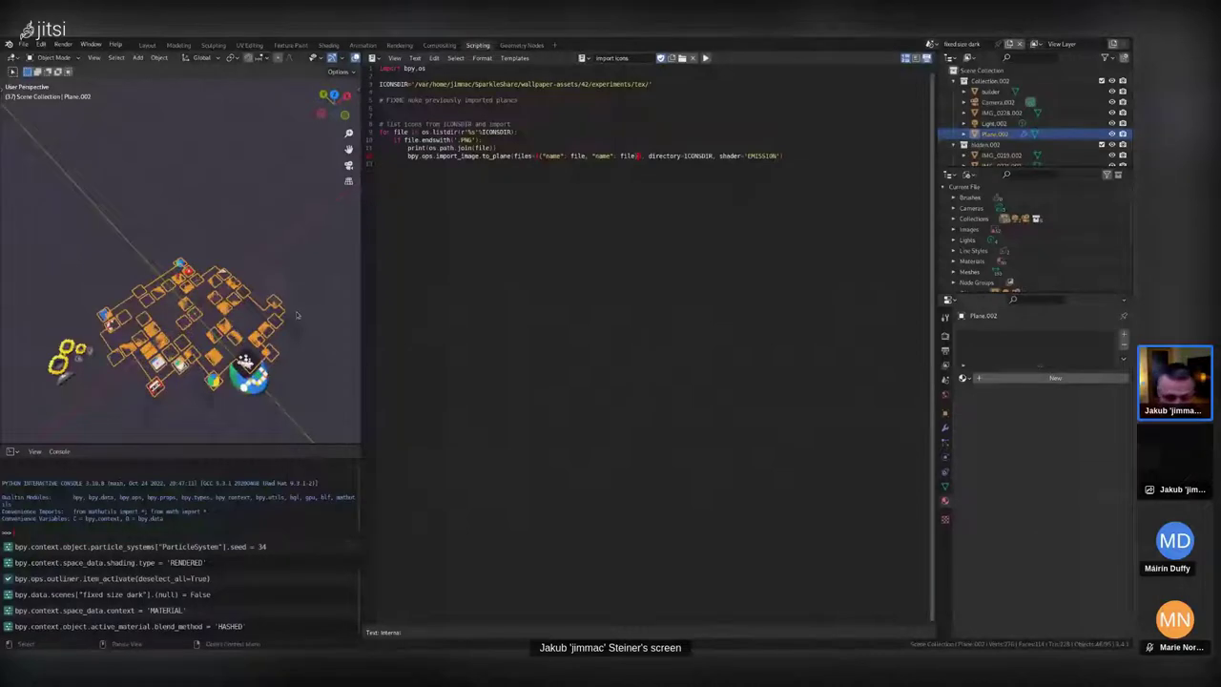
{"action": "left_click", "coordinate": [194, 312]}
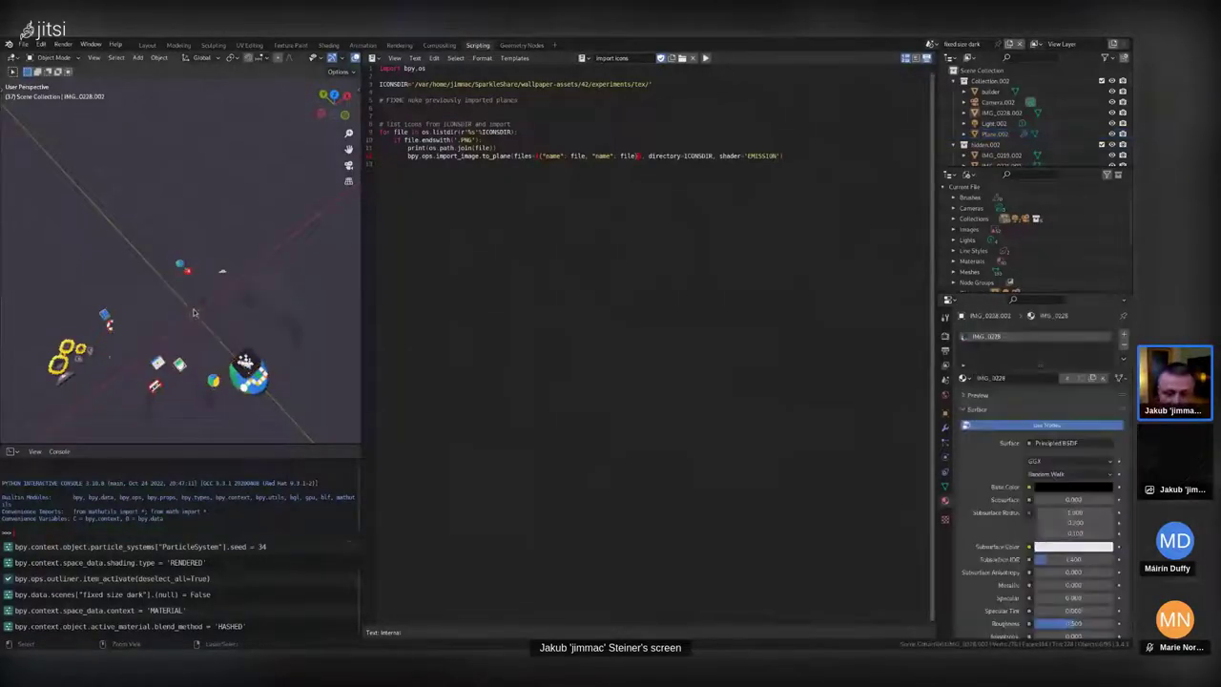
{"action": "middle_click_drag", "start_coordinate": [194, 312], "coordinate": [193, 288]}
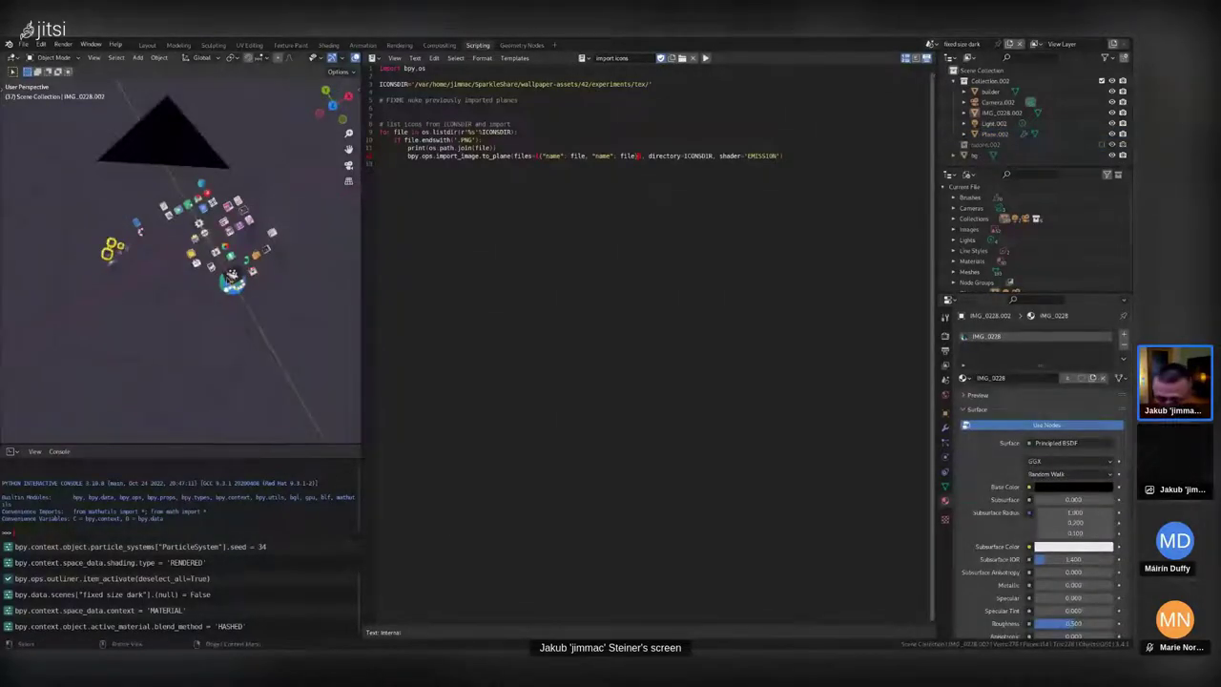
{"action": "key", "text": "KP_0"}
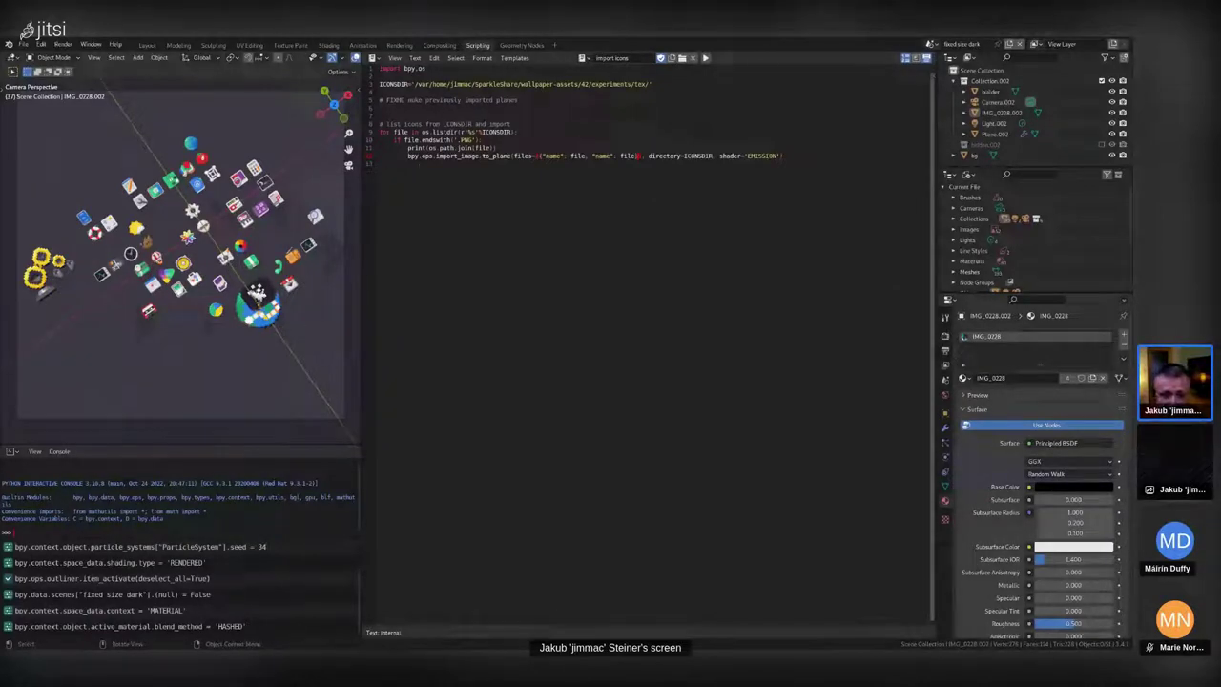
Open the wallpaper file with the geometry nodes icon setup, and enlarge its 3D viewport to frame the whole camera view.
{"action": "left_click", "coordinate": [29, 47]}
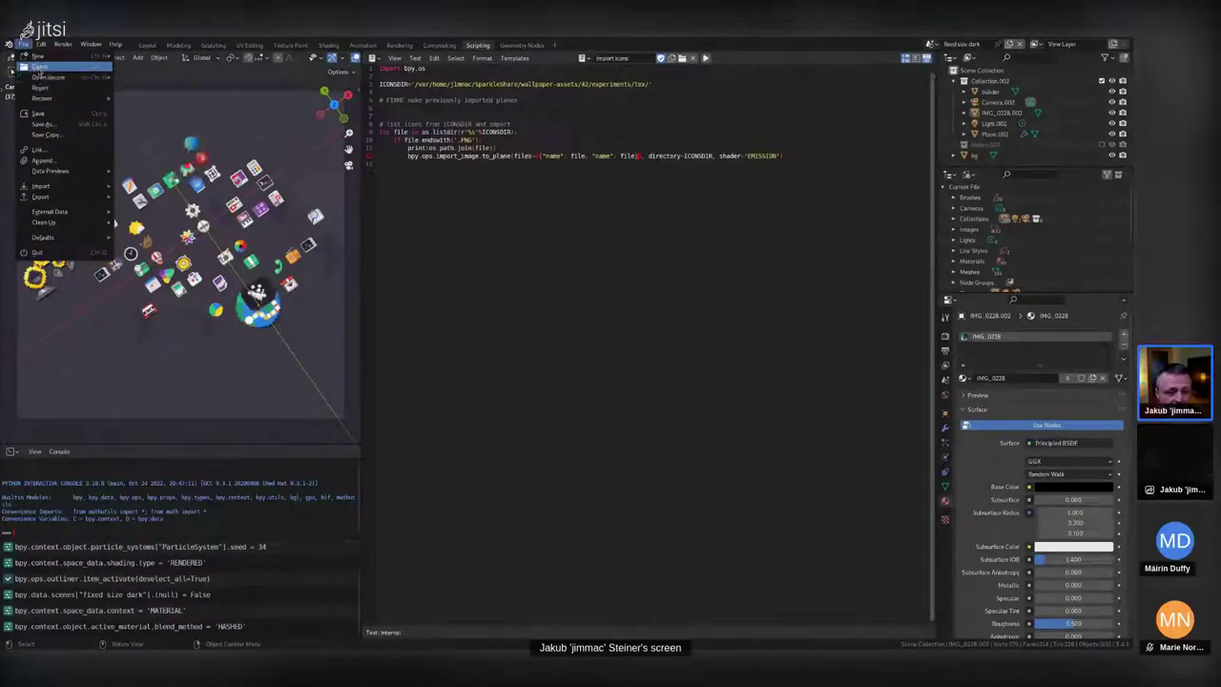
{"action": "left_click", "coordinate": [41, 66]}
{"action": "left_click", "coordinate": [535, 360]}
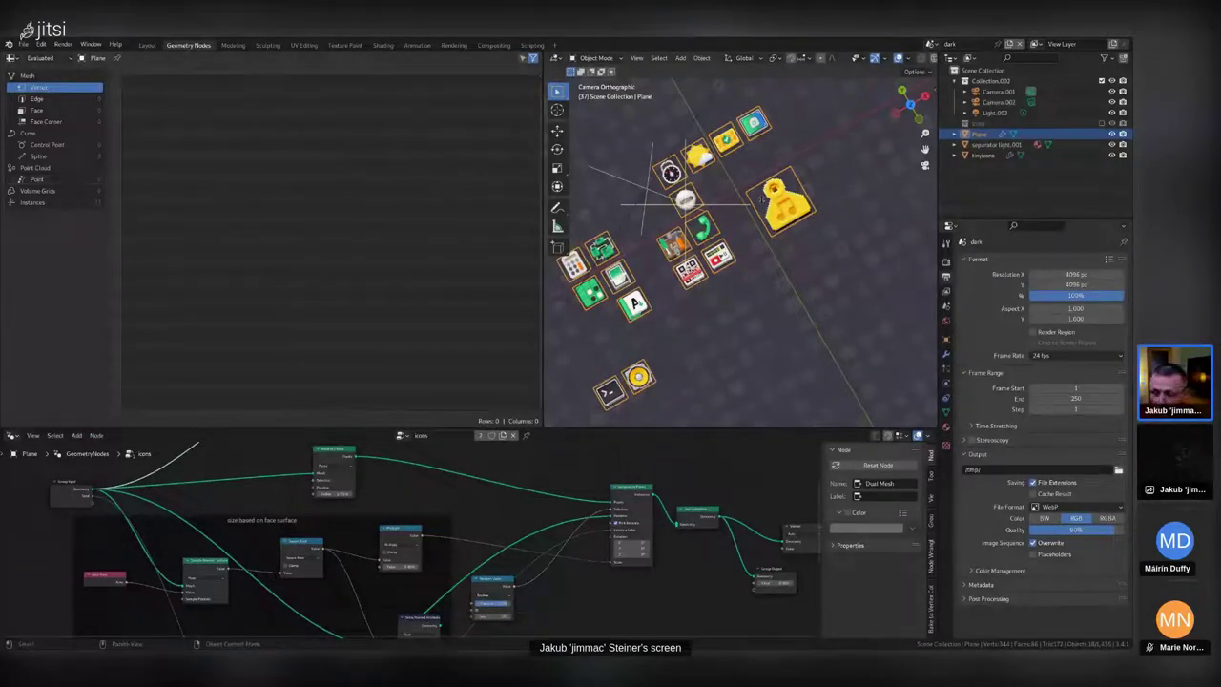
{"action": "left_click_drag", "start_coordinate": [543, 362], "coordinate": [170, 331]}
{"action": "key", "text": "Home"}
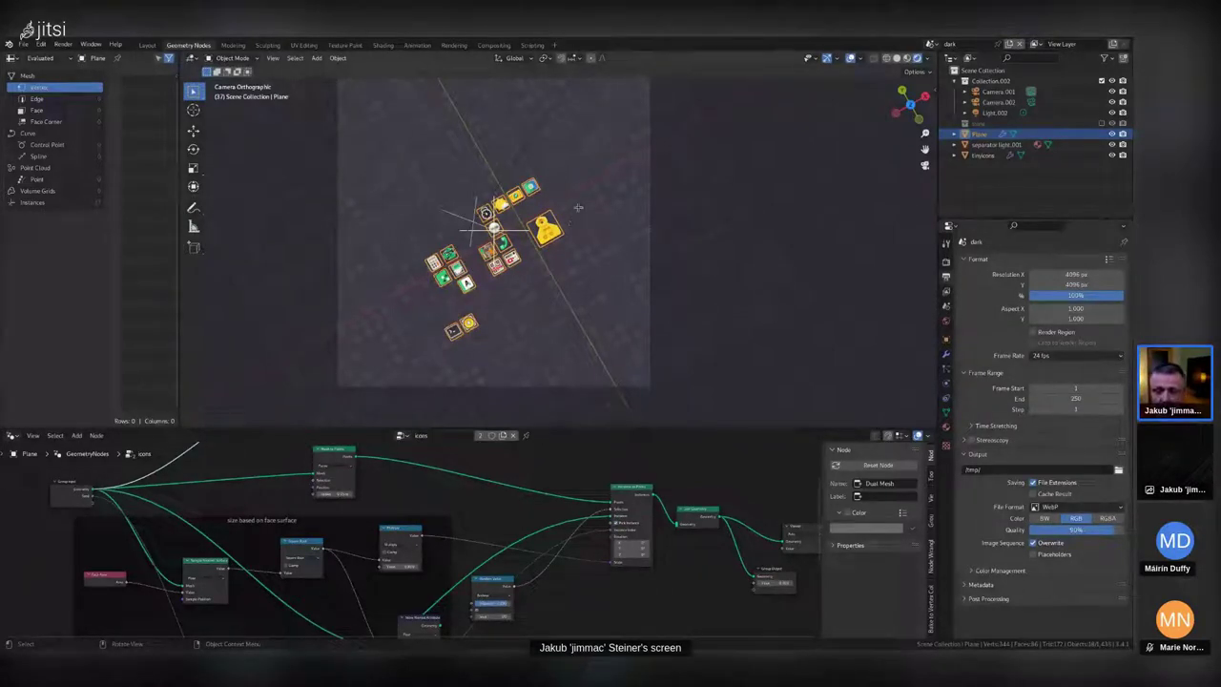
Extrude the Plane mesh twice from the large yellow icon's face in Edit Mode, adding two more icon faces in a row.
{"action": "key", "text": "Tab"}
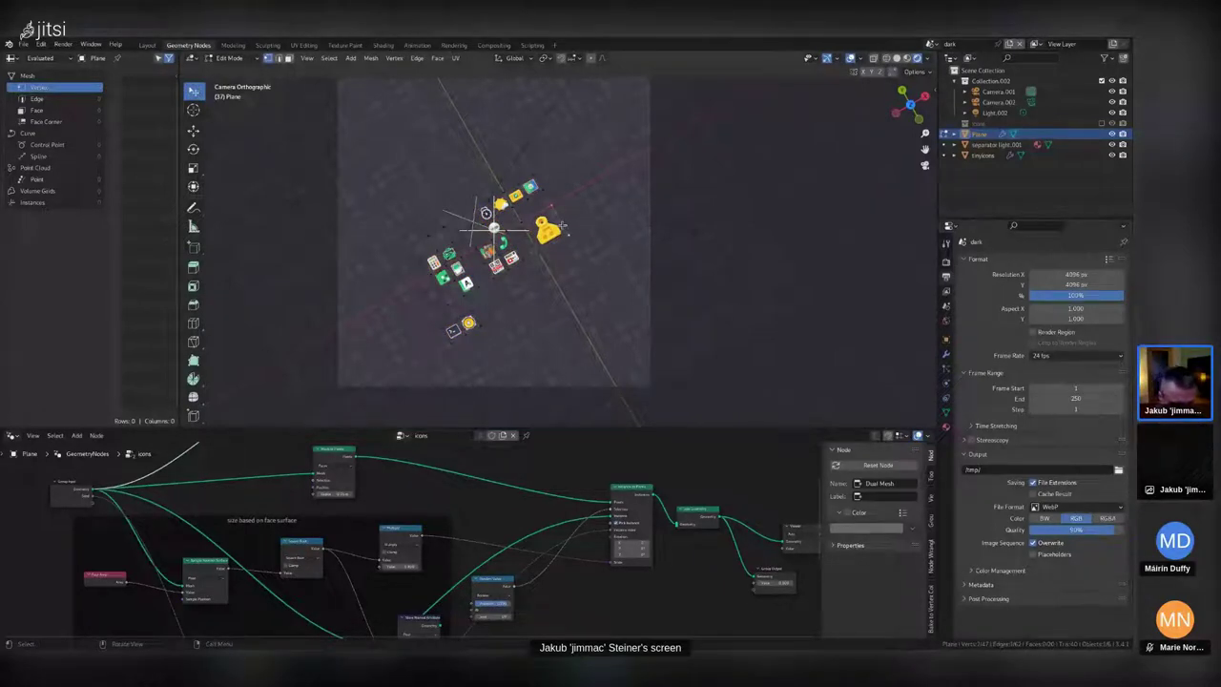
{"action": "key", "text": "g"}
{"action": "left_click", "coordinate": [582, 205]}
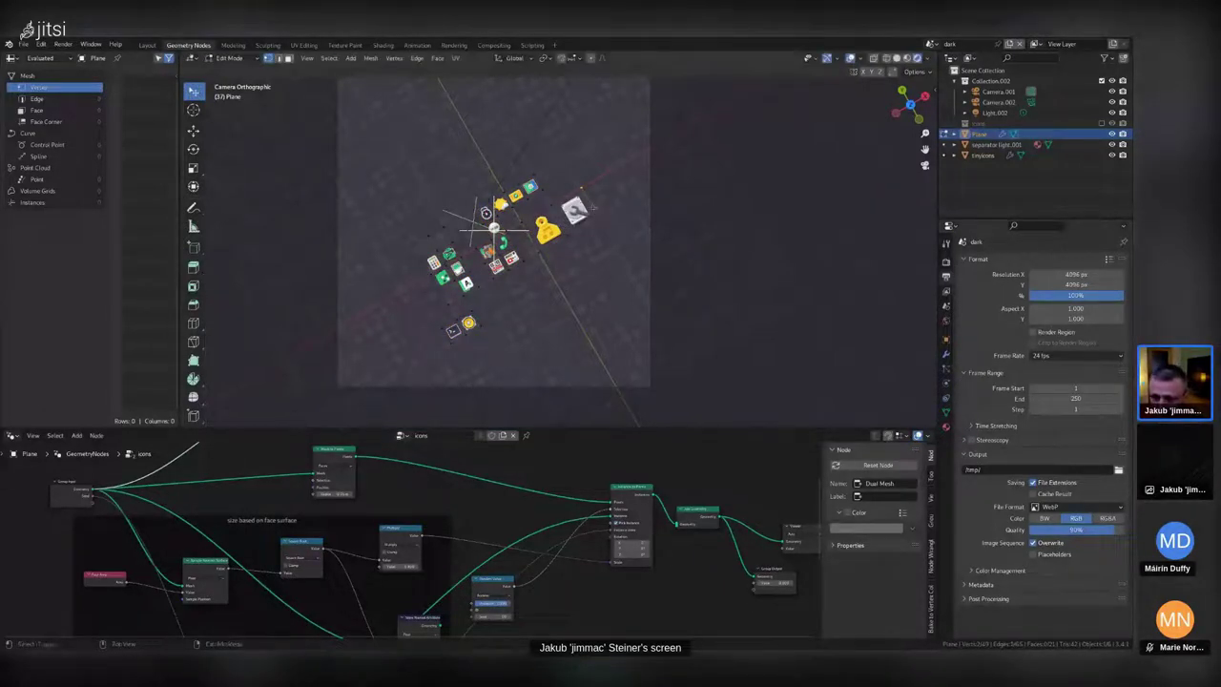
{"action": "key", "text": "e"}
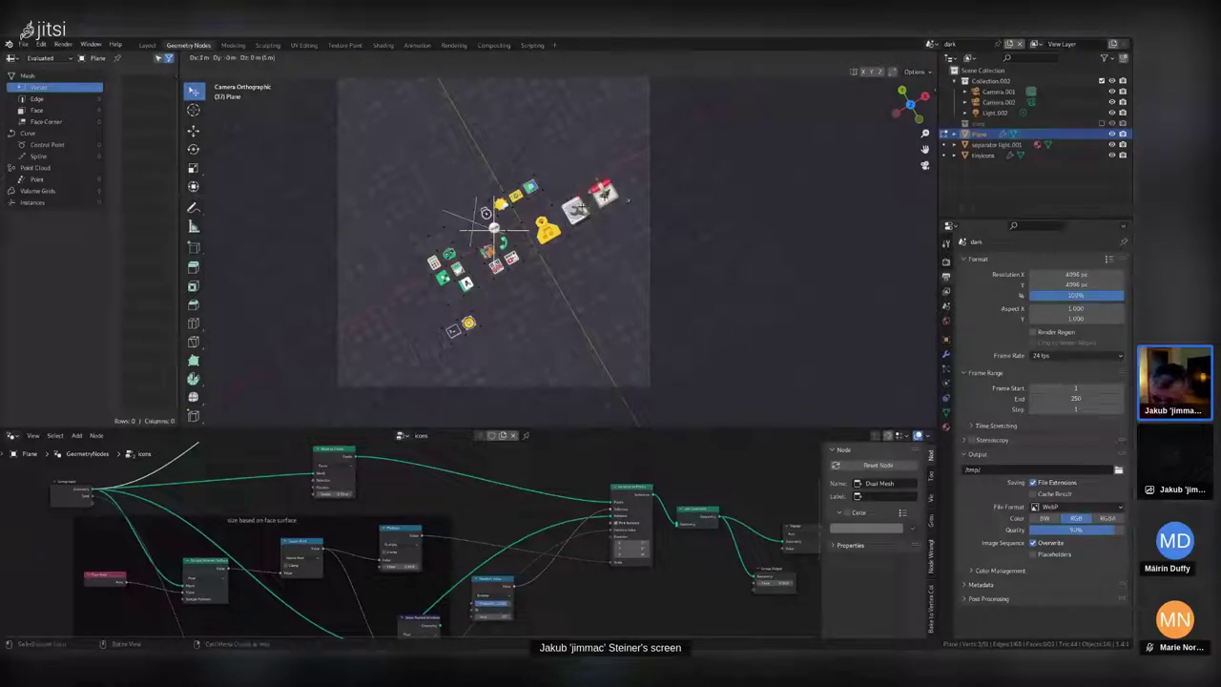
{"action": "left_click", "coordinate": [625, 198]}
{"action": "left_click", "coordinate": [616, 176]}
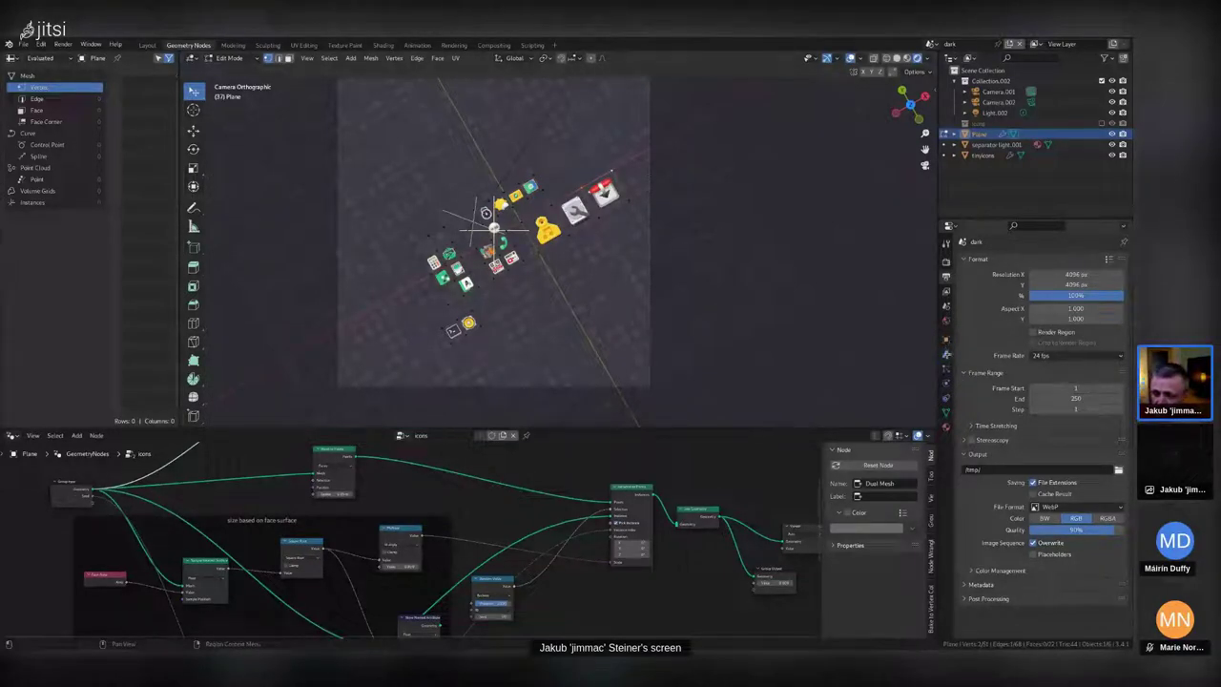
Show the Plane's modifier settings and extrude one more face from the upper edge of the row's last face.
{"action": "left_click", "coordinate": [946, 353]}
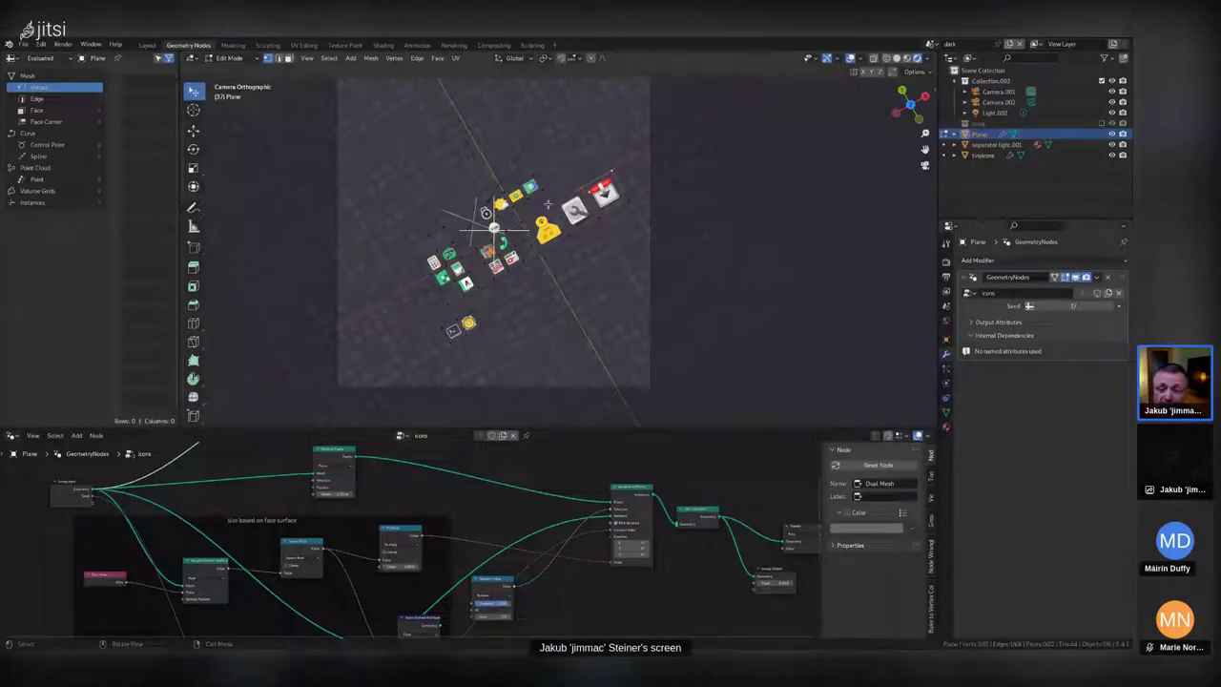
{"action": "scroll", "coordinate": [548, 203], "scroll_direction": "up", "scroll_amount": 5}
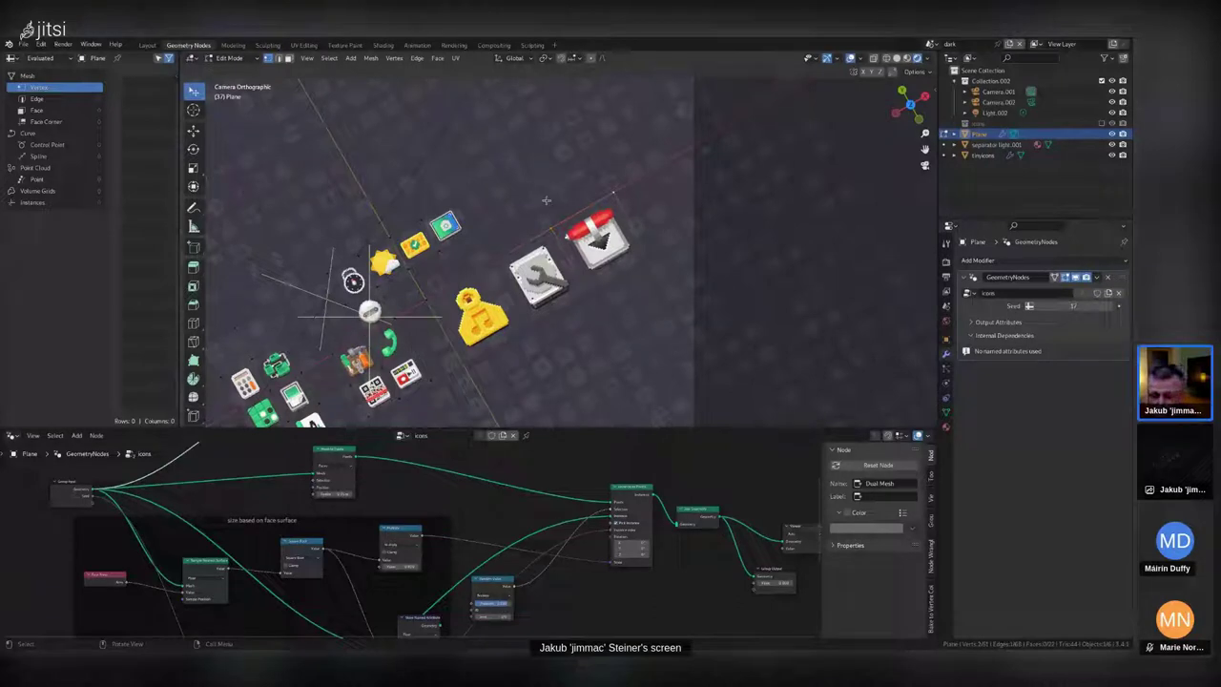
{"action": "key", "text": "g"}
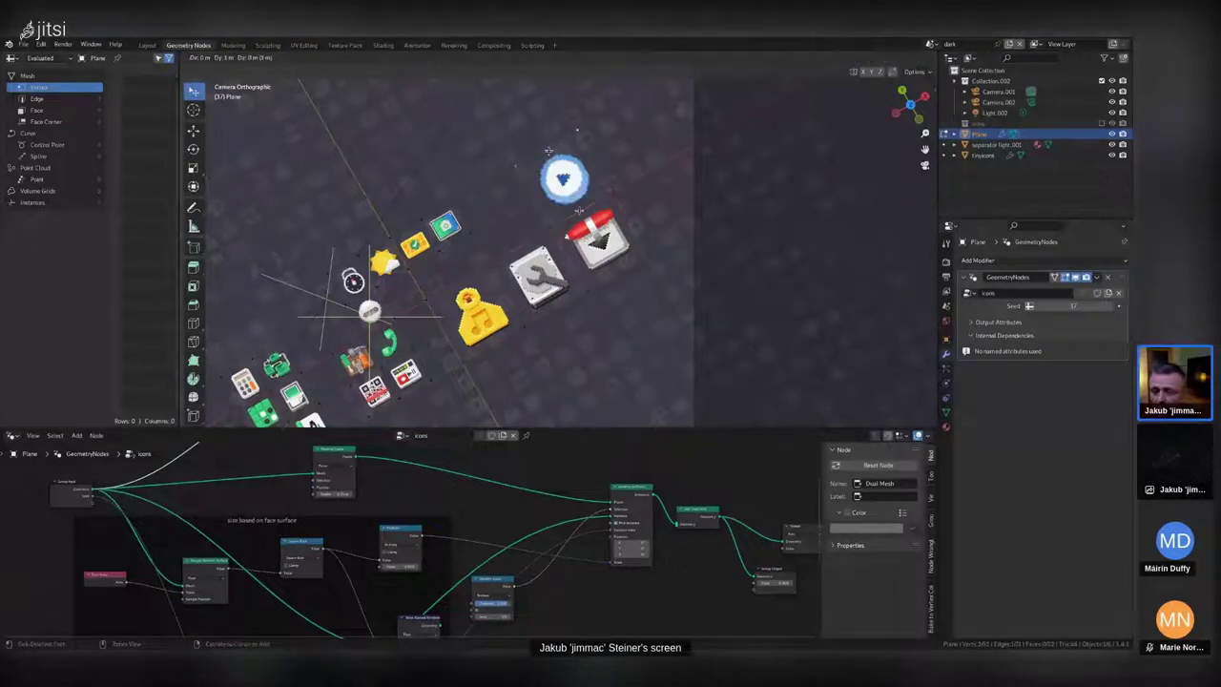
{"action": "left_click", "coordinate": [618, 190]}
{"action": "left_click", "coordinate": [614, 193]}
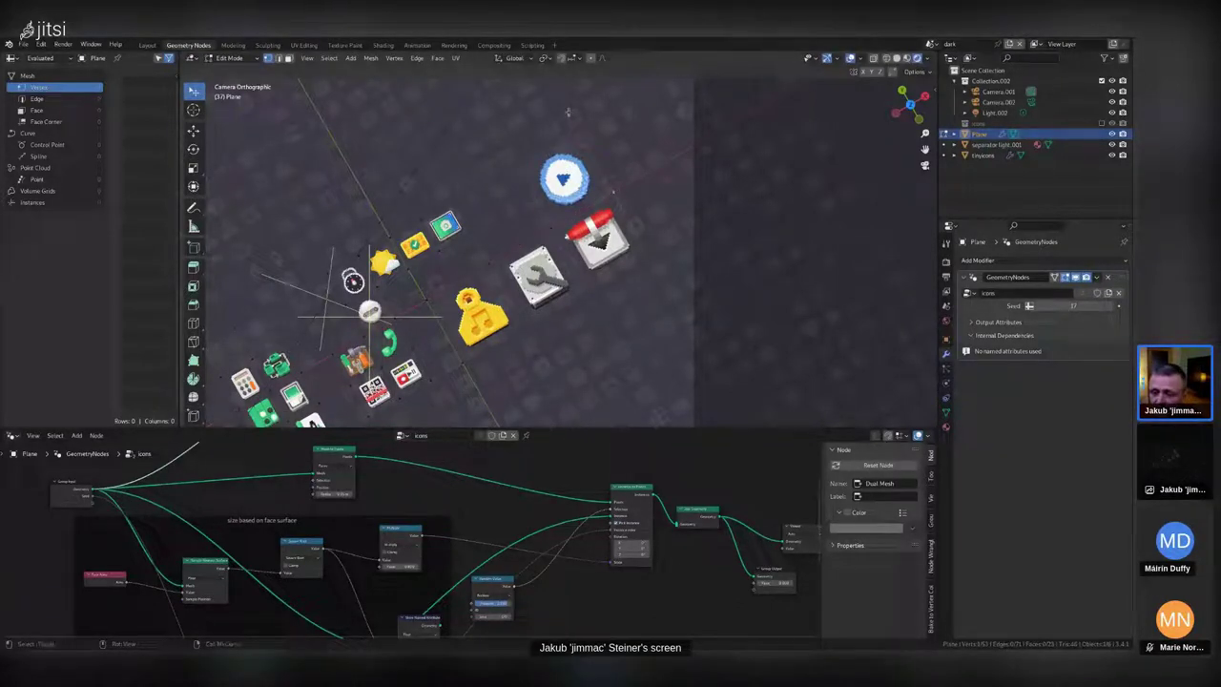
Extrude two adjoining faces beyond the end of the row and dissolve their shared edge to merge them into one larger face.
{"action": "scroll", "coordinate": [619, 196], "scroll_direction": "down", "scroll_amount": 3}
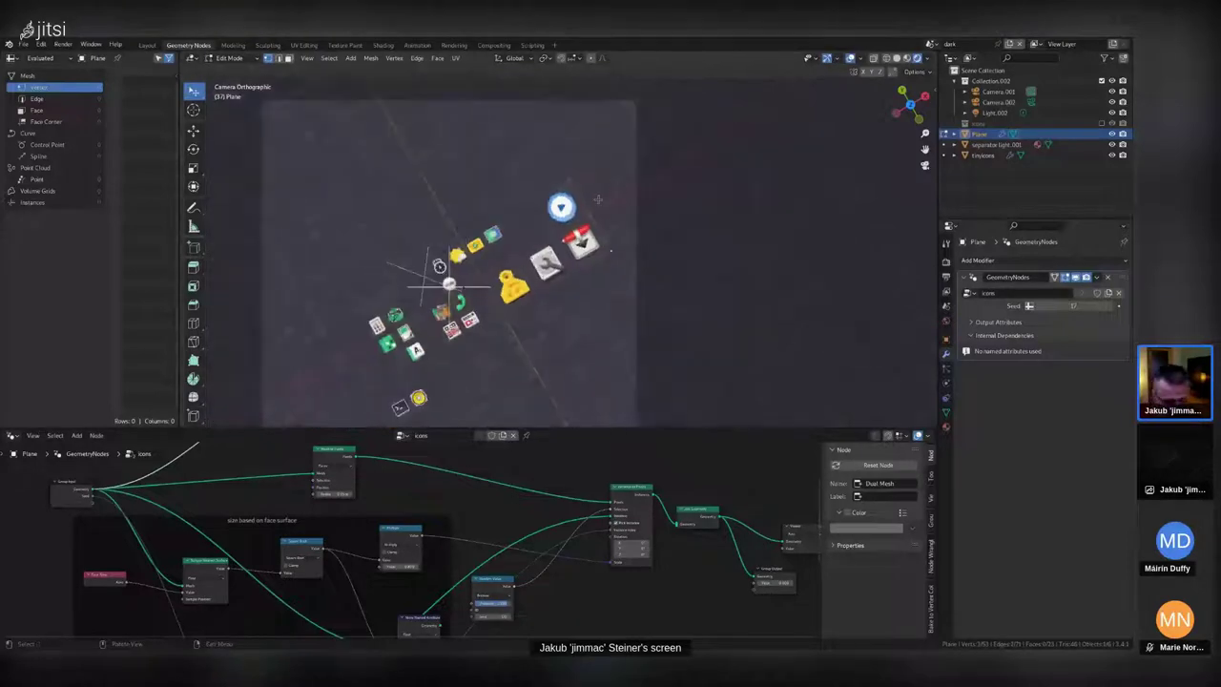
{"action": "key", "text": "e"}
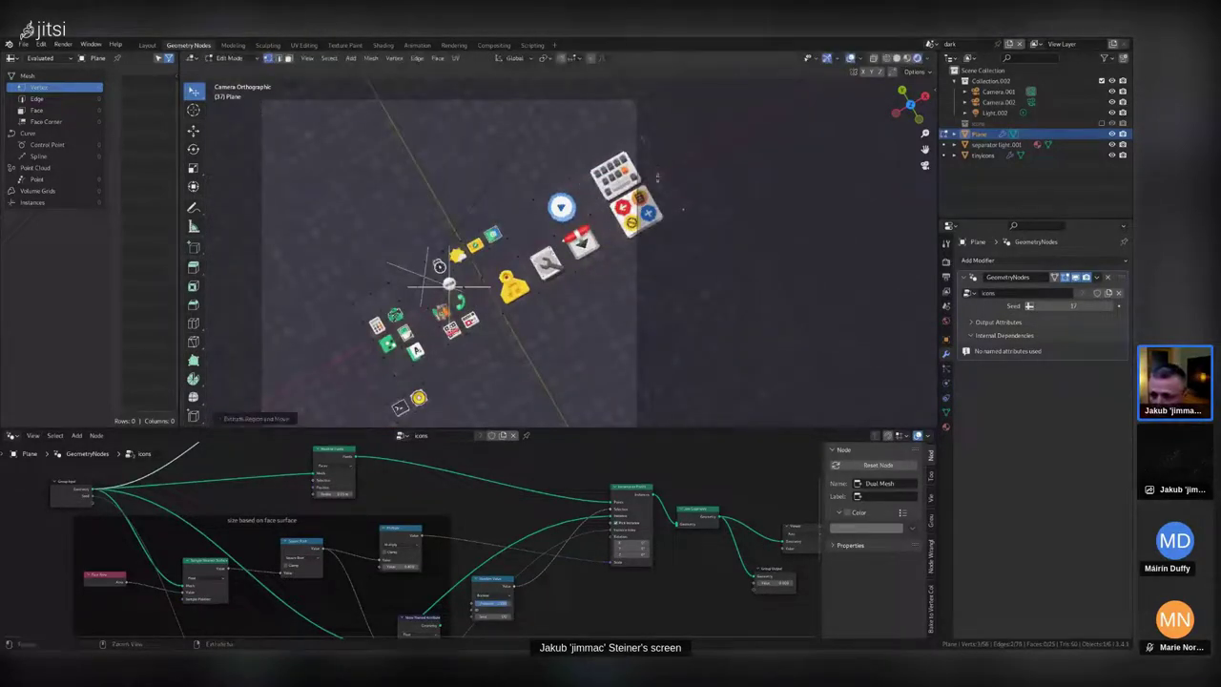
{"action": "left_click", "coordinate": [659, 167]}
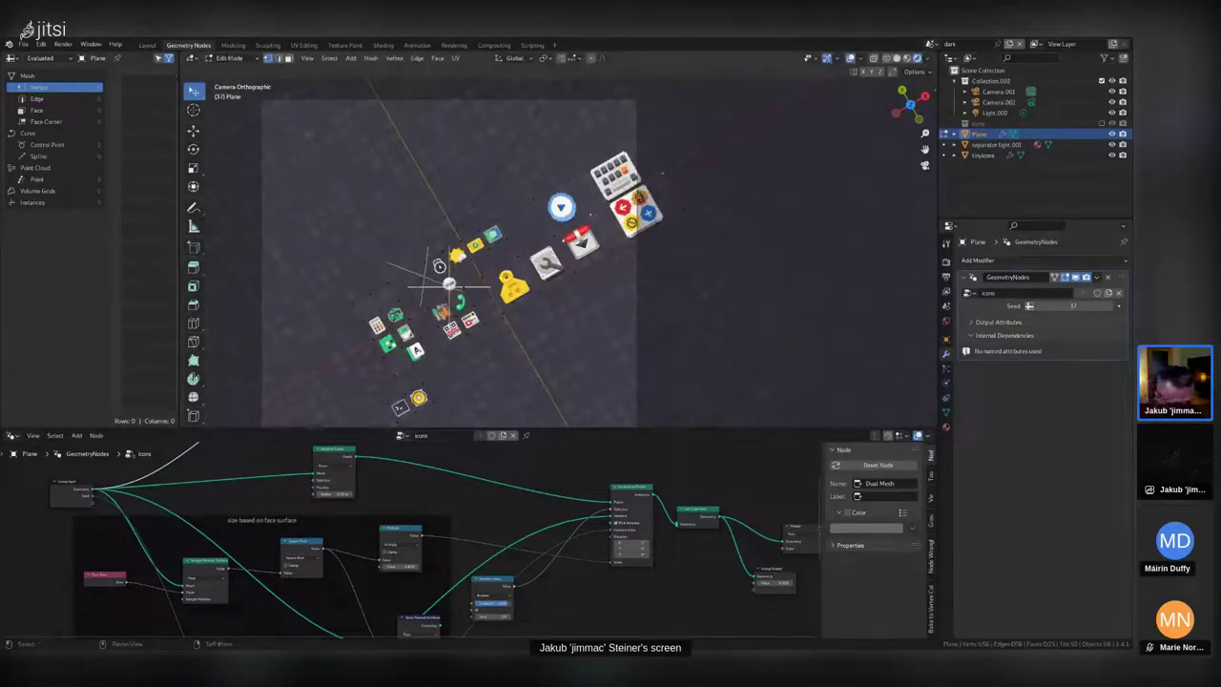
{"action": "key", "text": "x"}
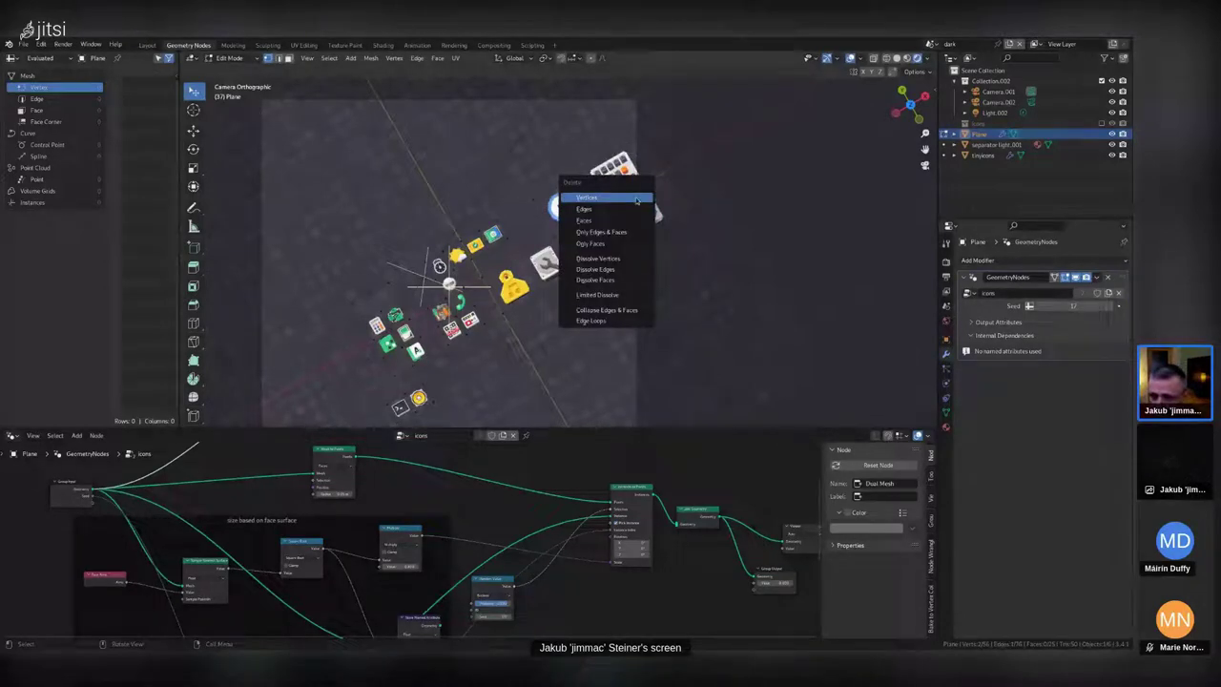
{"action": "left_click", "coordinate": [620, 271]}
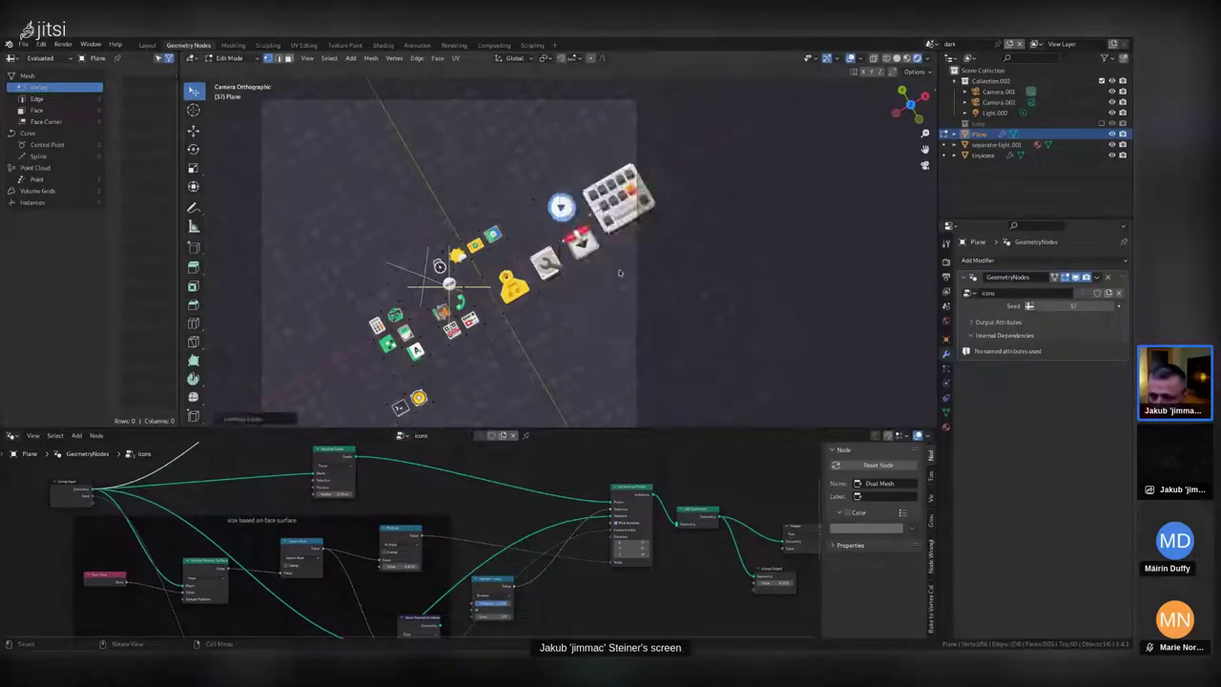
Return to Object Mode and raise the Seed of the Plane's GeometryNodes modifier to reshuffle the icons.
{"action": "key", "text": "Tab"}
{"action": "scroll", "coordinate": [543, 358], "scroll_direction": "down", "scroll_amount": 2}
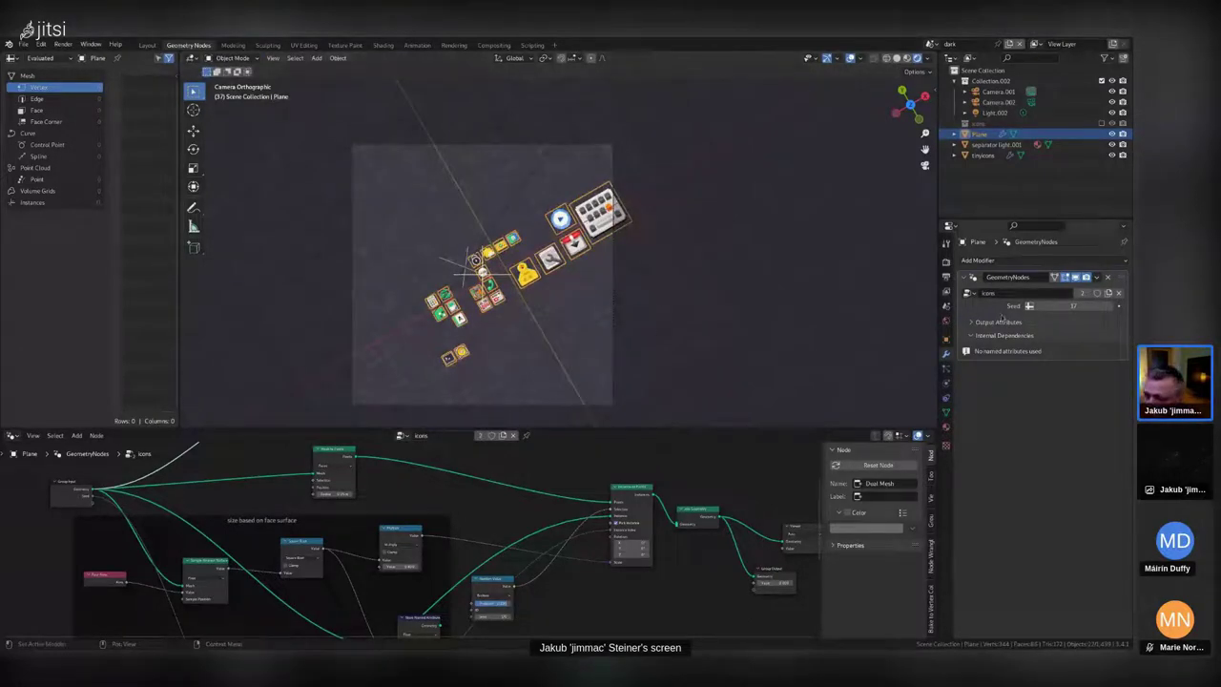
{"action": "left_click_drag", "start_coordinate": [1062, 306], "coordinate": [1062, 307]}
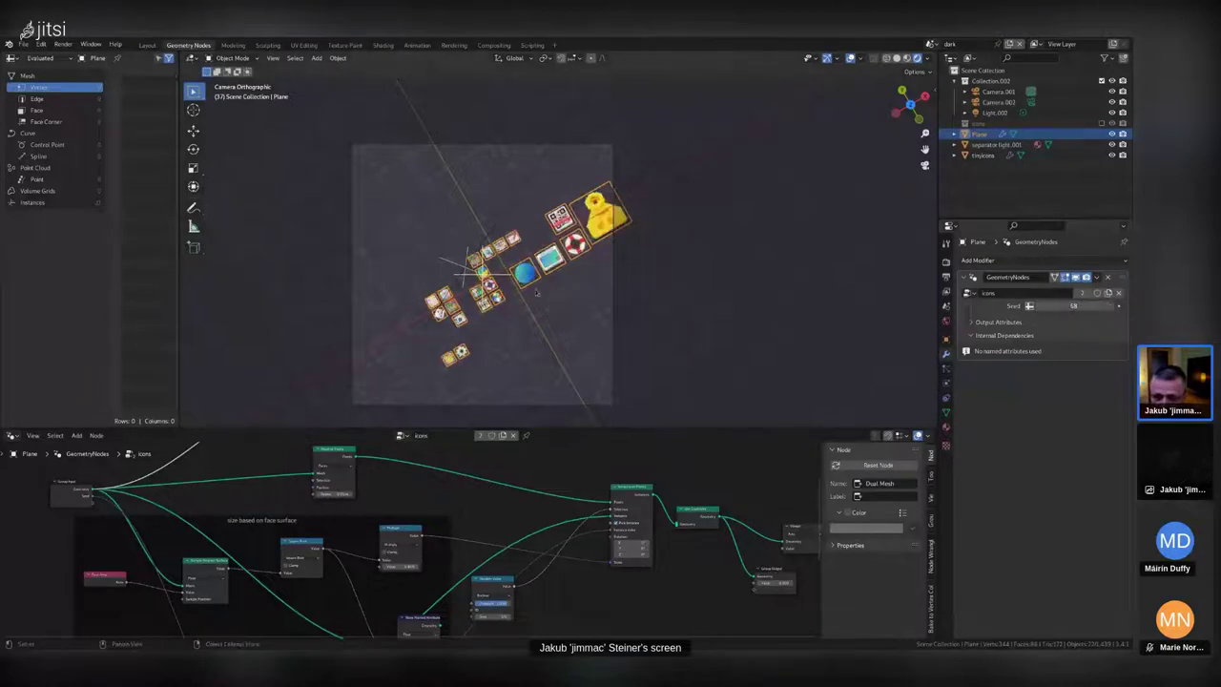
{"action": "scroll", "coordinate": [539, 288], "scroll_direction": "up", "scroll_amount": 1}
{"action": "scroll", "coordinate": [539, 288], "scroll_direction": "up", "scroll_amount": 3}
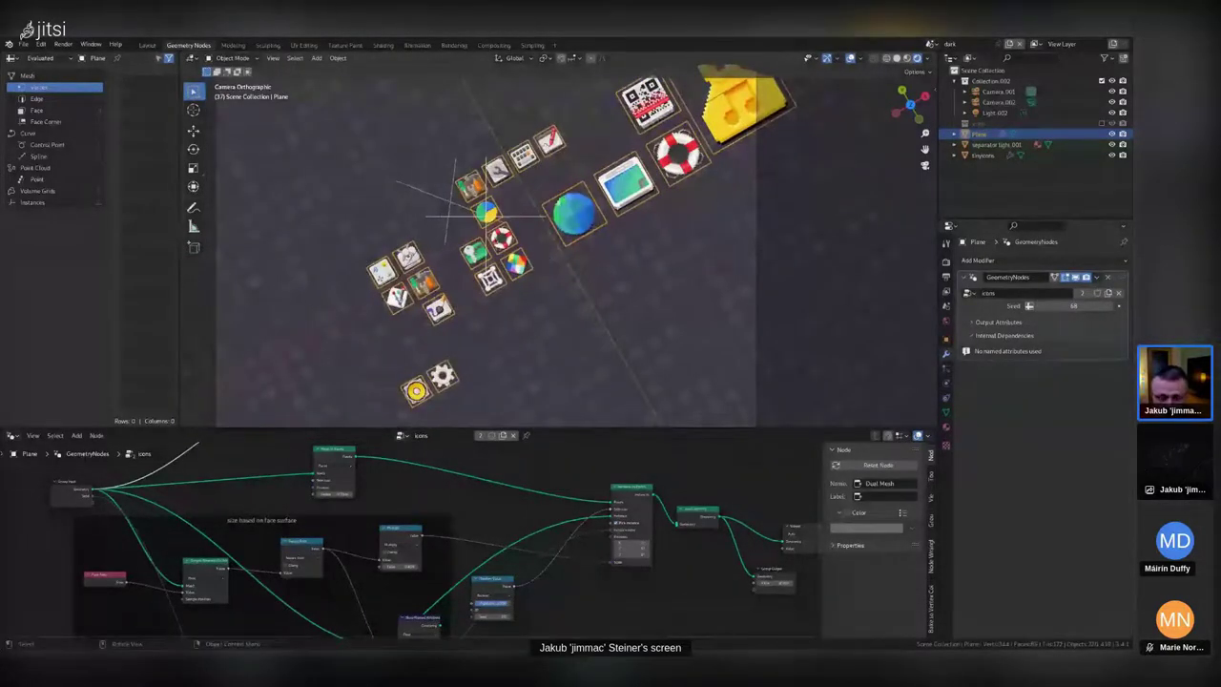
Look at the Python script that imports the icon images as planes and return to the Geometry Nodes workspace.
{"action": "scroll", "coordinate": [498, 237], "scroll_direction": "down", "scroll_amount": 3}
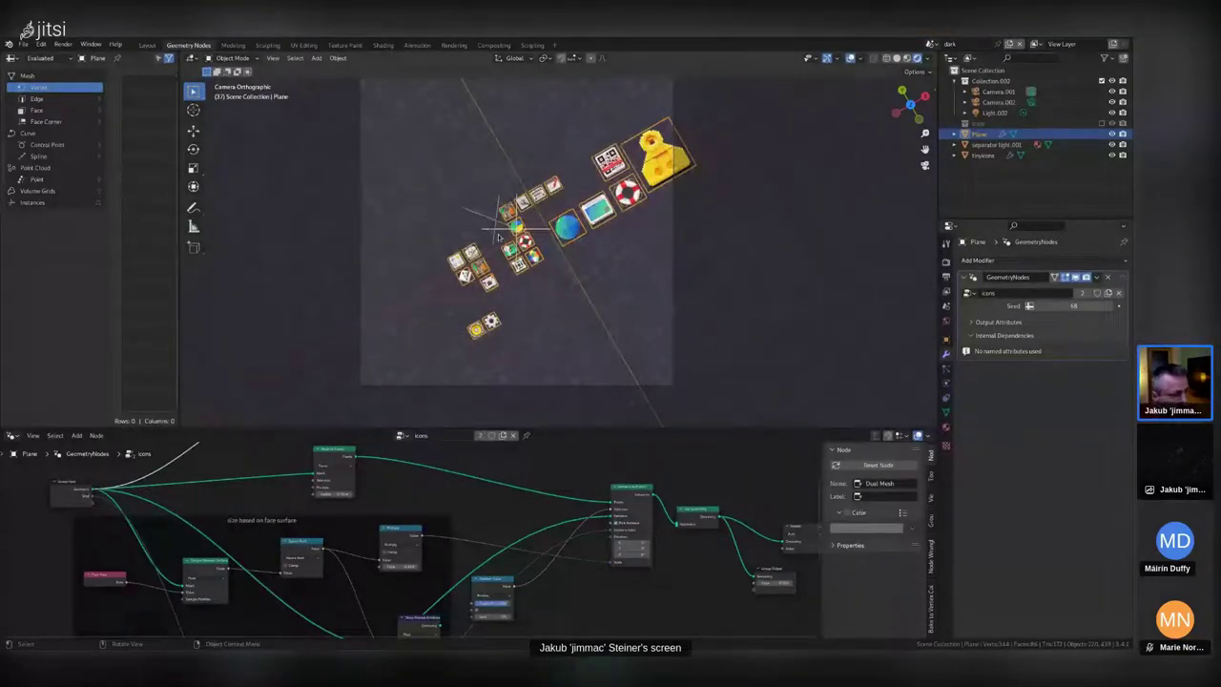
{"action": "left_click", "coordinate": [531, 45]}
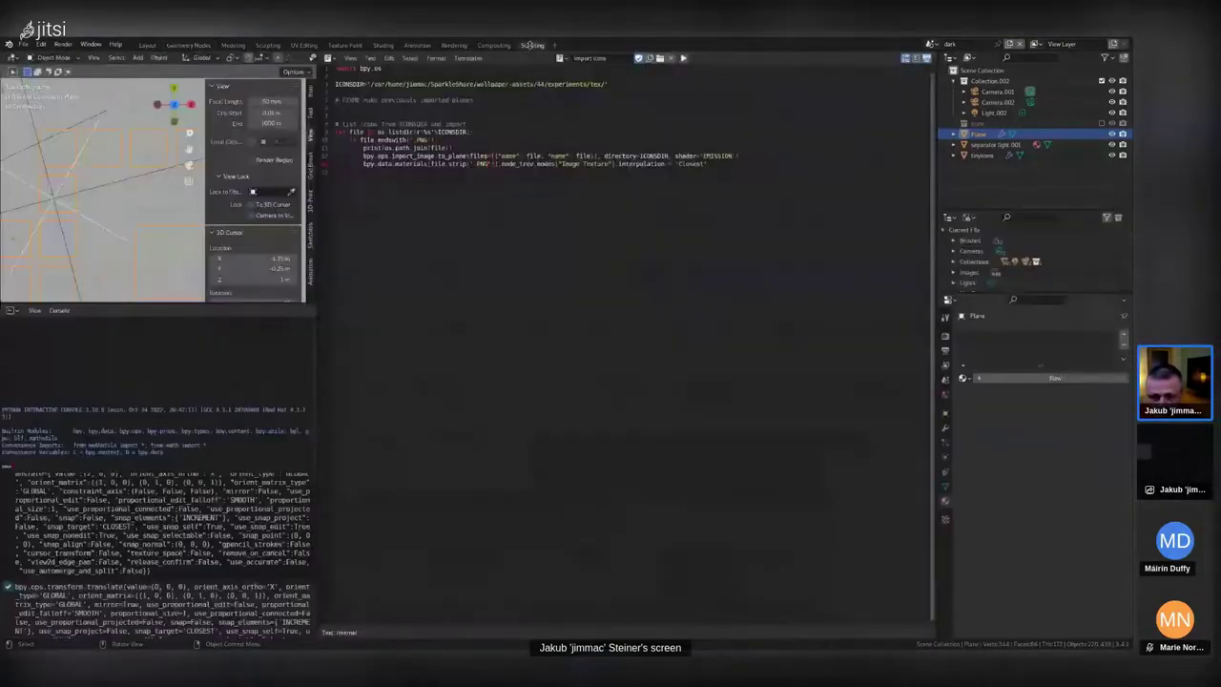
{"action": "left_click", "coordinate": [195, 45]}
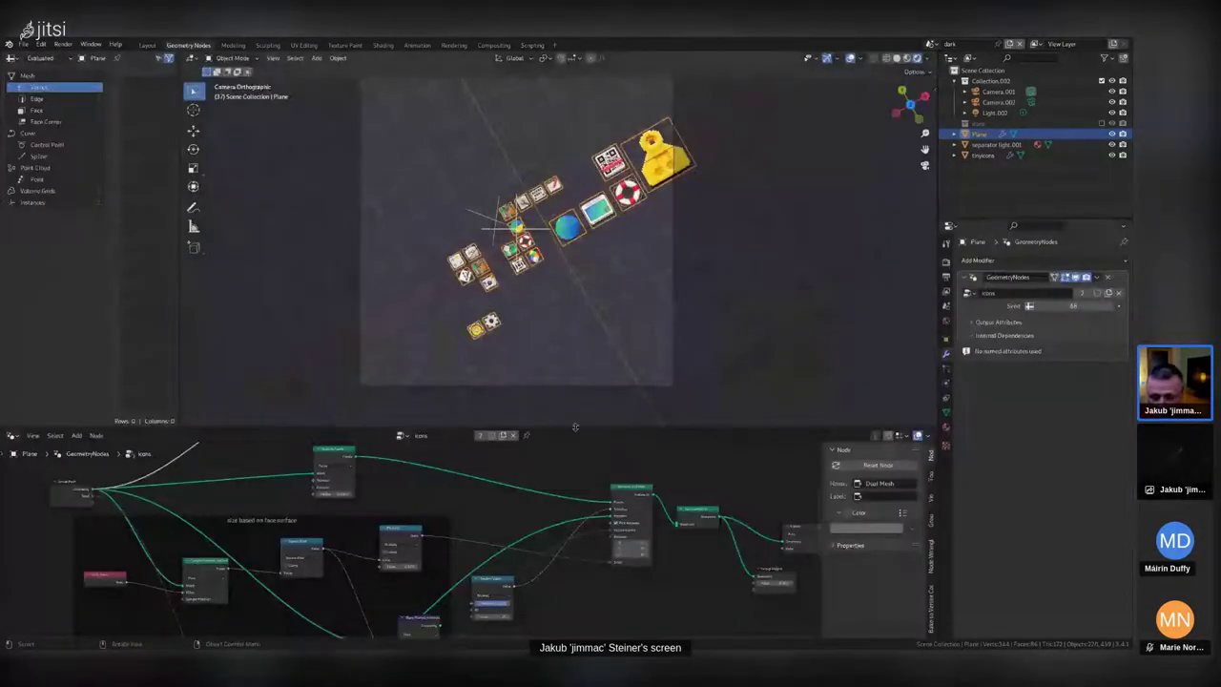
Examine the icons node tree, from the face-size and random-icon frames to the Group Output, alongside the resulting icon layout.
{"action": "left_click_drag", "start_coordinate": [576, 426], "coordinate": [582, 224]}
{"action": "middle_click_drag", "start_coordinate": [354, 418], "coordinate": [420, 302]}
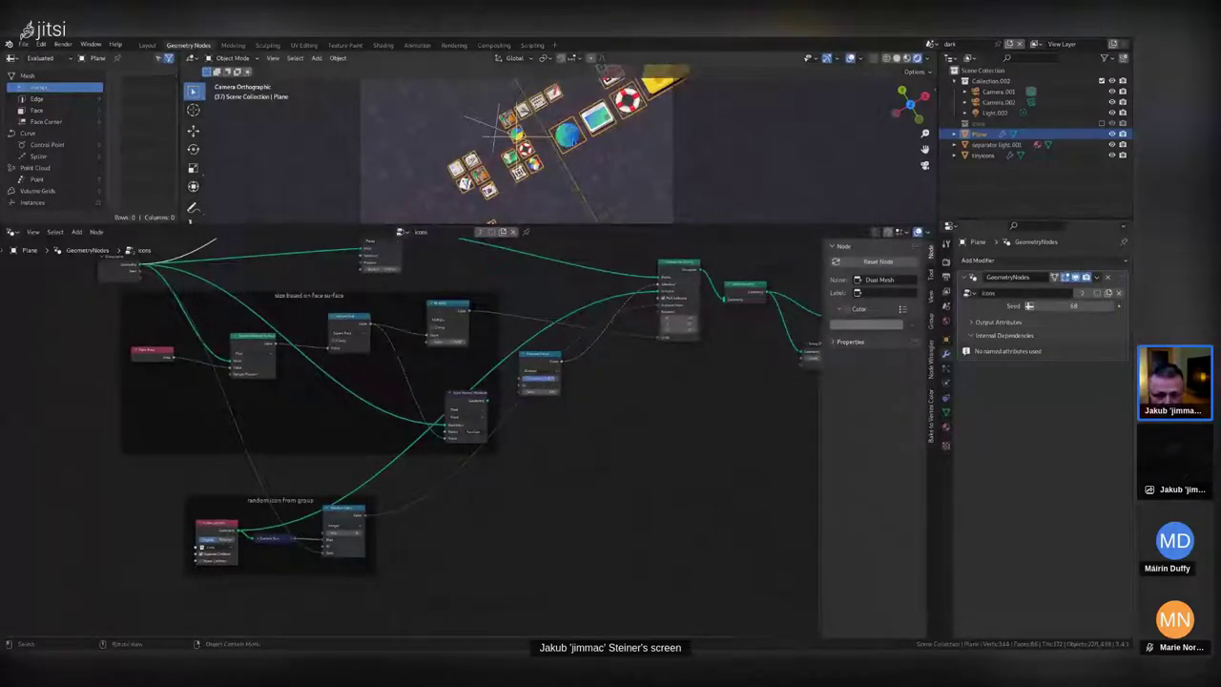
{"action": "left_click_drag", "start_coordinate": [582, 225], "coordinate": [572, 359]}
{"action": "scroll", "coordinate": [471, 204], "scroll_direction": "up", "scroll_amount": 5}
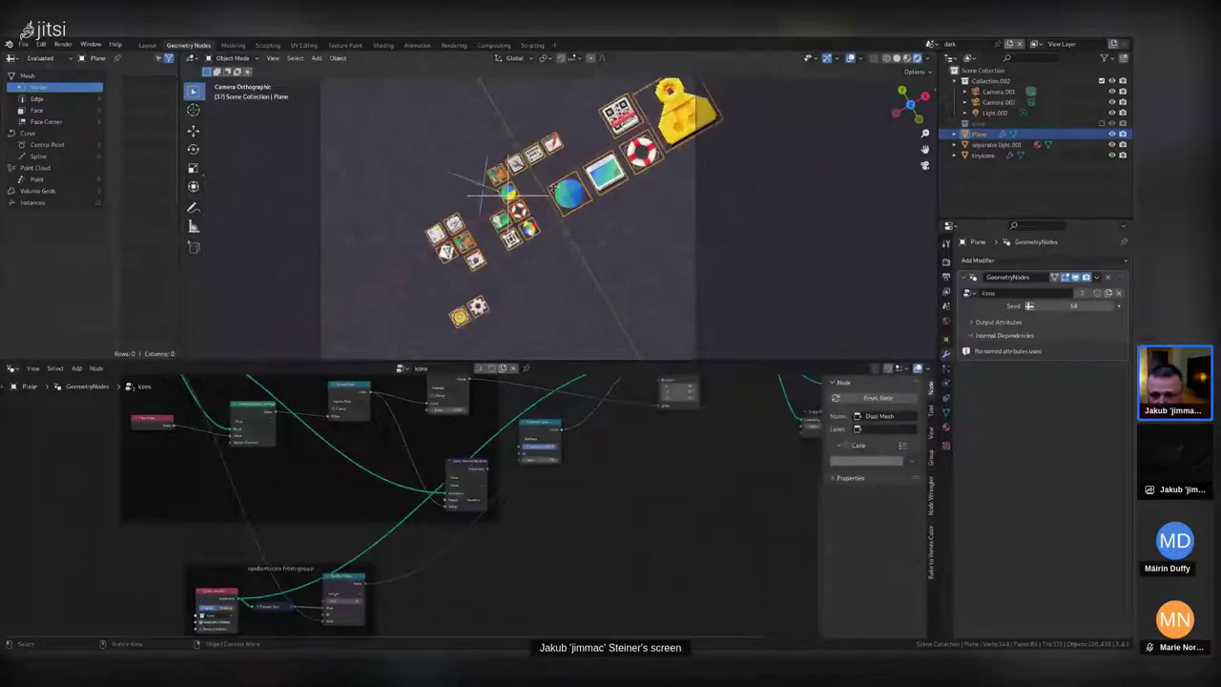
{"action": "middle_click_drag", "start_coordinate": [470, 205], "coordinate": [514, 189], "text": "shift"}
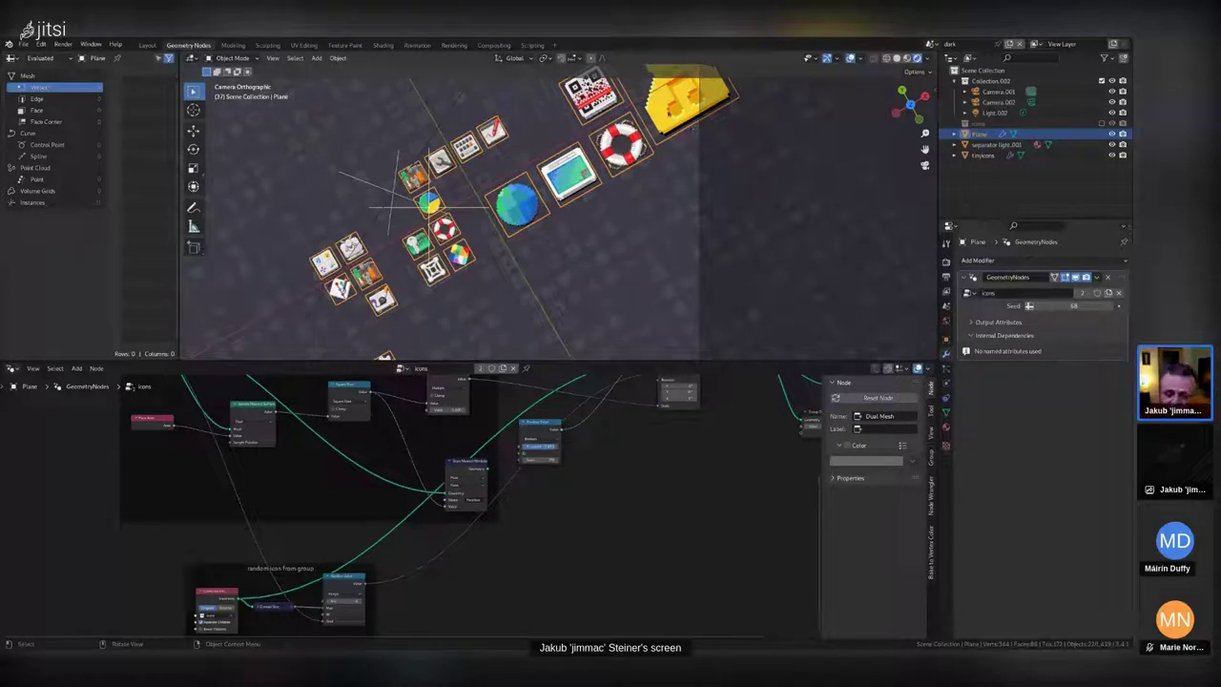
{"action": "scroll", "coordinate": [358, 201], "scroll_direction": "down", "scroll_amount": 3}
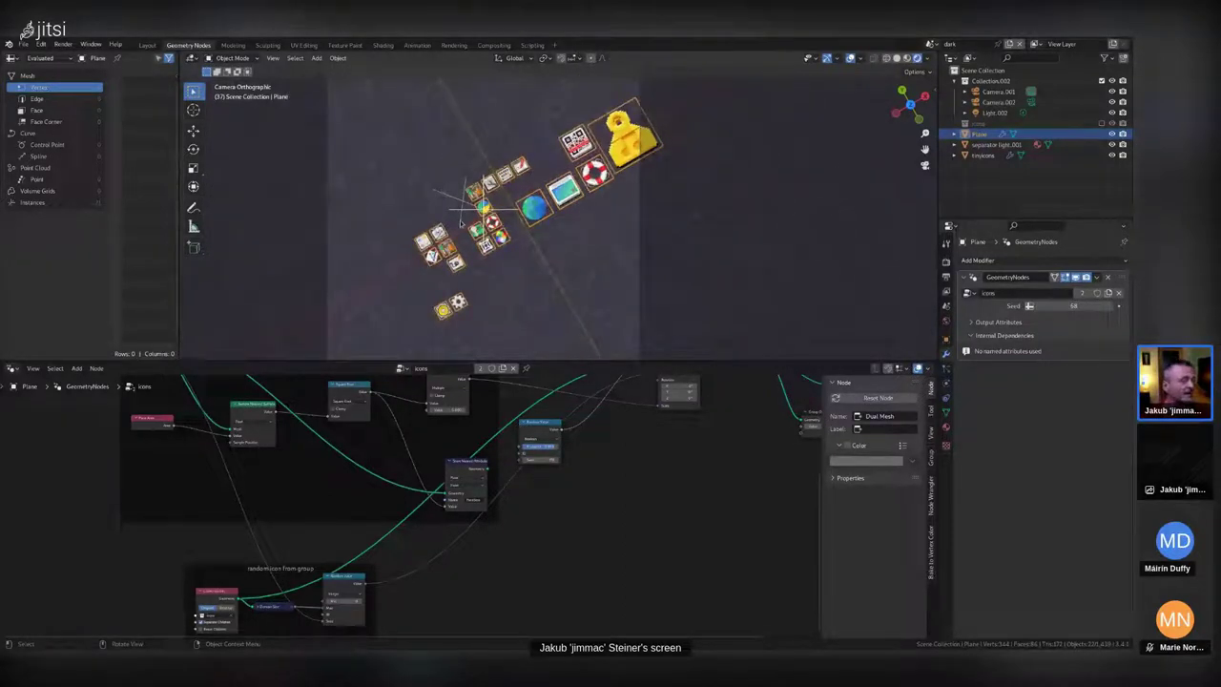
{"action": "scroll", "coordinate": [515, 236], "scroll_direction": "up", "scroll_amount": 3}
{"action": "left_click", "coordinate": [515, 236]}
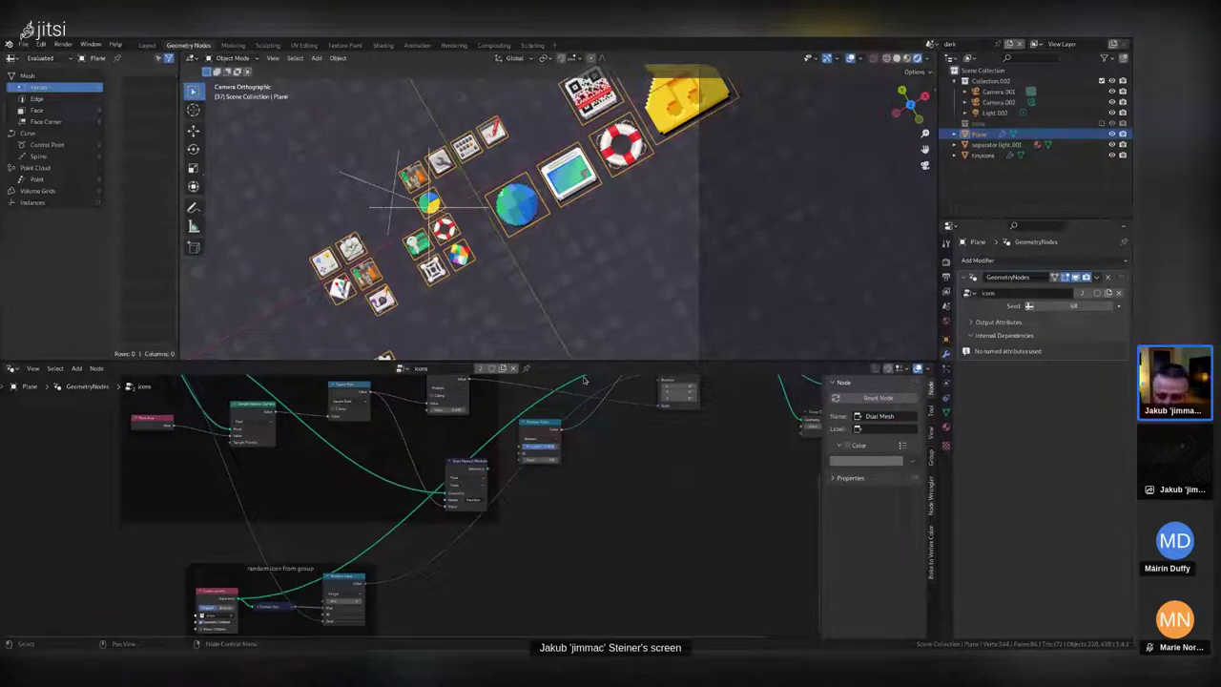
{"action": "middle_click_drag", "start_coordinate": [629, 377], "coordinate": [519, 548]}
{"action": "middle_click_drag", "start_coordinate": [466, 489], "coordinate": [392, 425]}
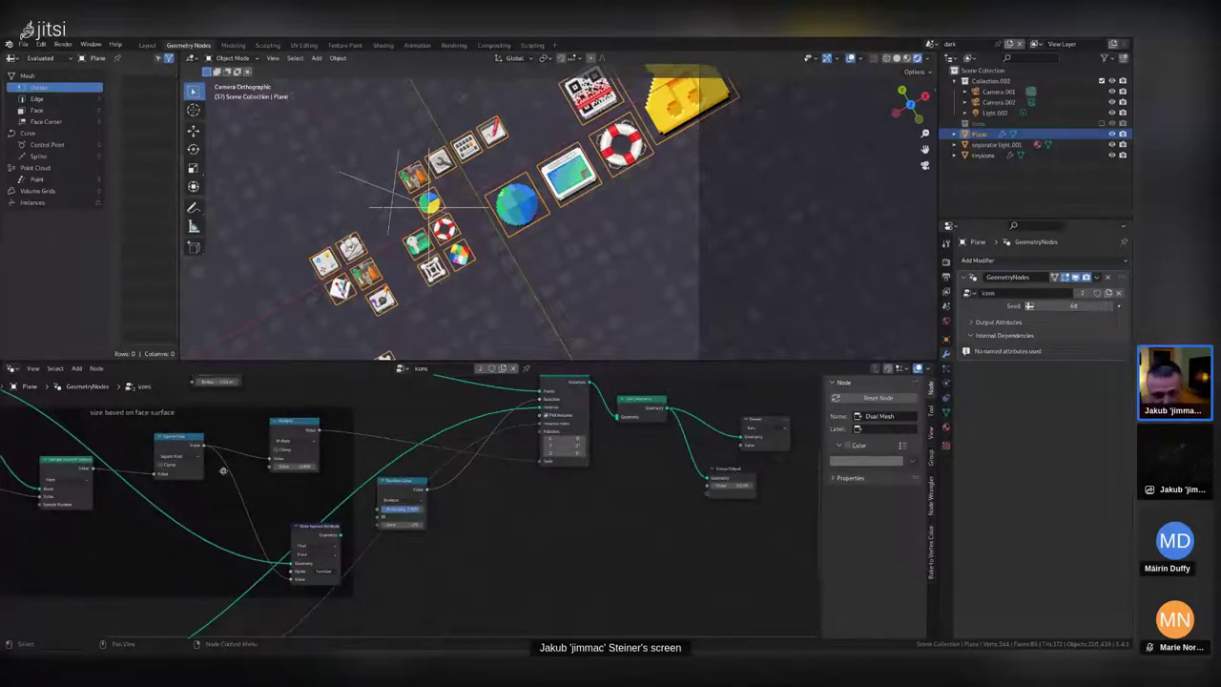
{"action": "middle_click_drag", "start_coordinate": [191, 491], "coordinate": [232, 471]}
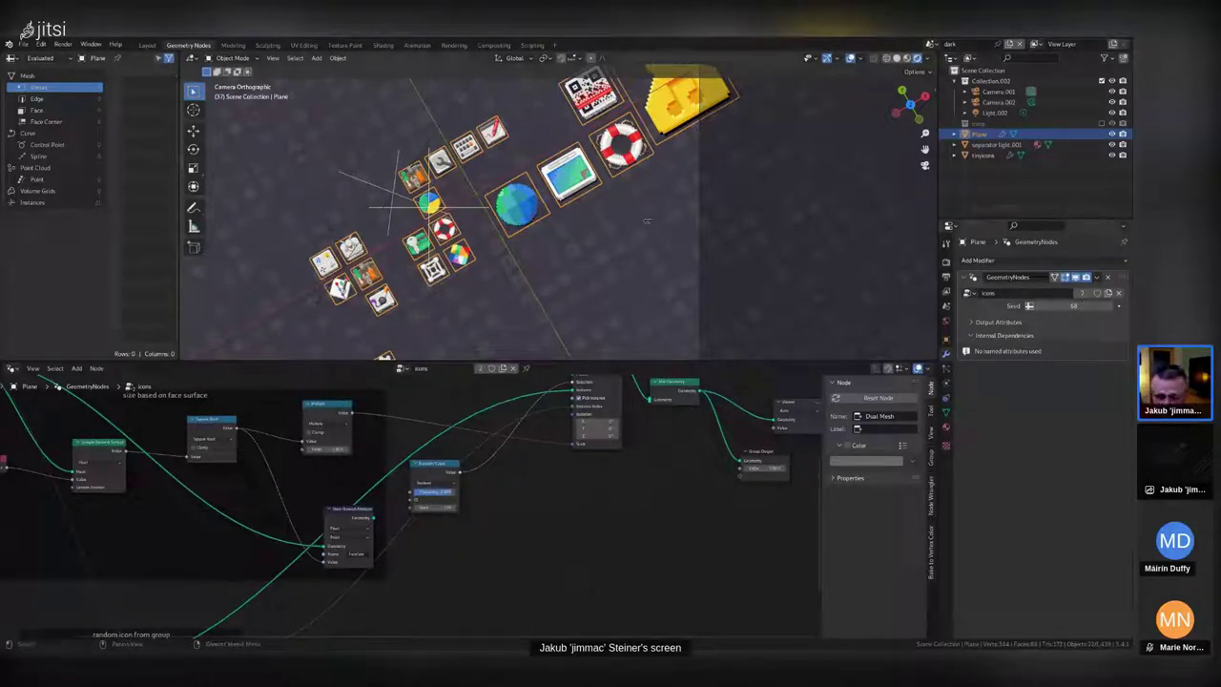
Add a cube mesh at the scene's centre and give it a level 2 Subdivision Surface modifier.
{"action": "key", "text": "shift+a"}
{"action": "mouse_move", "coordinate": [580, 242]}
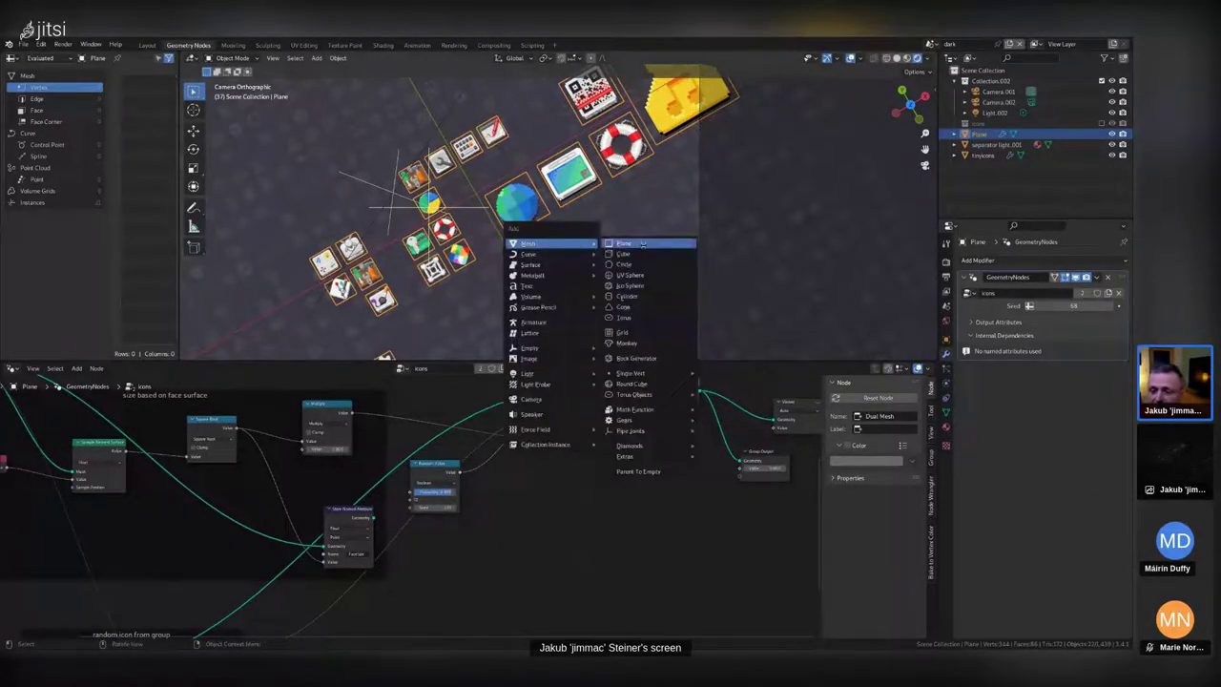
{"action": "left_click", "coordinate": [637, 253]}
{"action": "middle_click_drag", "start_coordinate": [638, 252], "coordinate": [501, 218]}
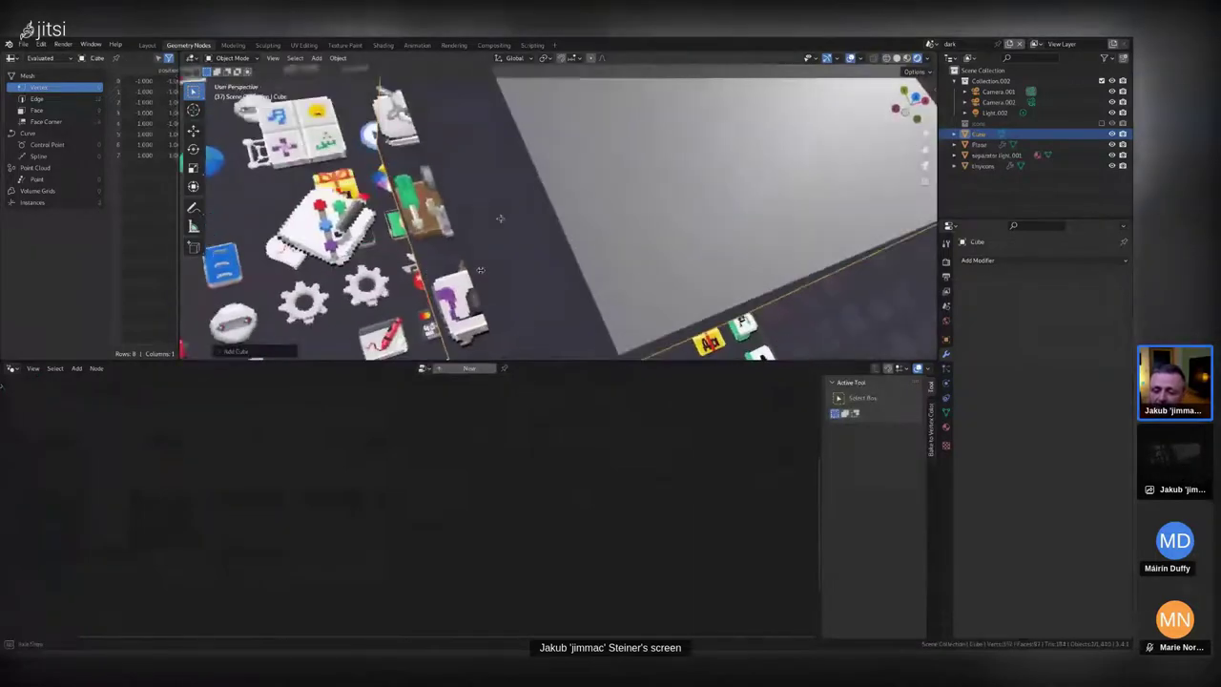
{"action": "scroll", "coordinate": [573, 200], "scroll_direction": "down", "scroll_amount": 5}
{"action": "middle_click_drag", "start_coordinate": [572, 200], "coordinate": [610, 187]}
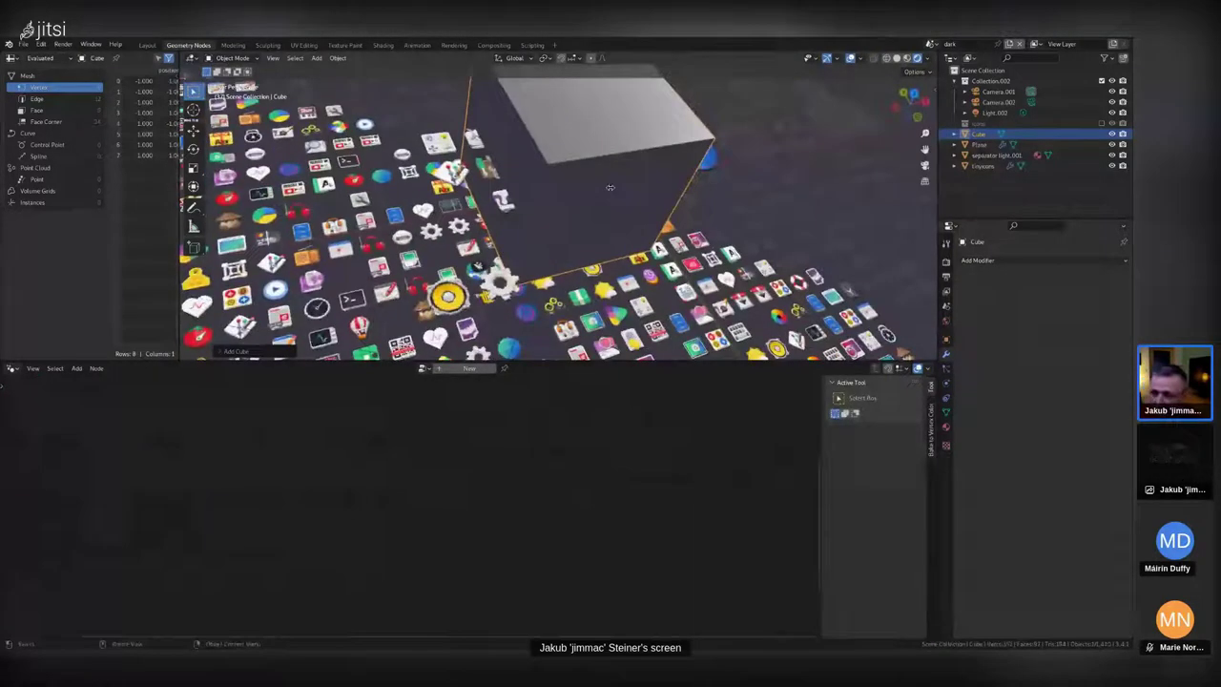
{"action": "key", "text": "ctrl+2"}
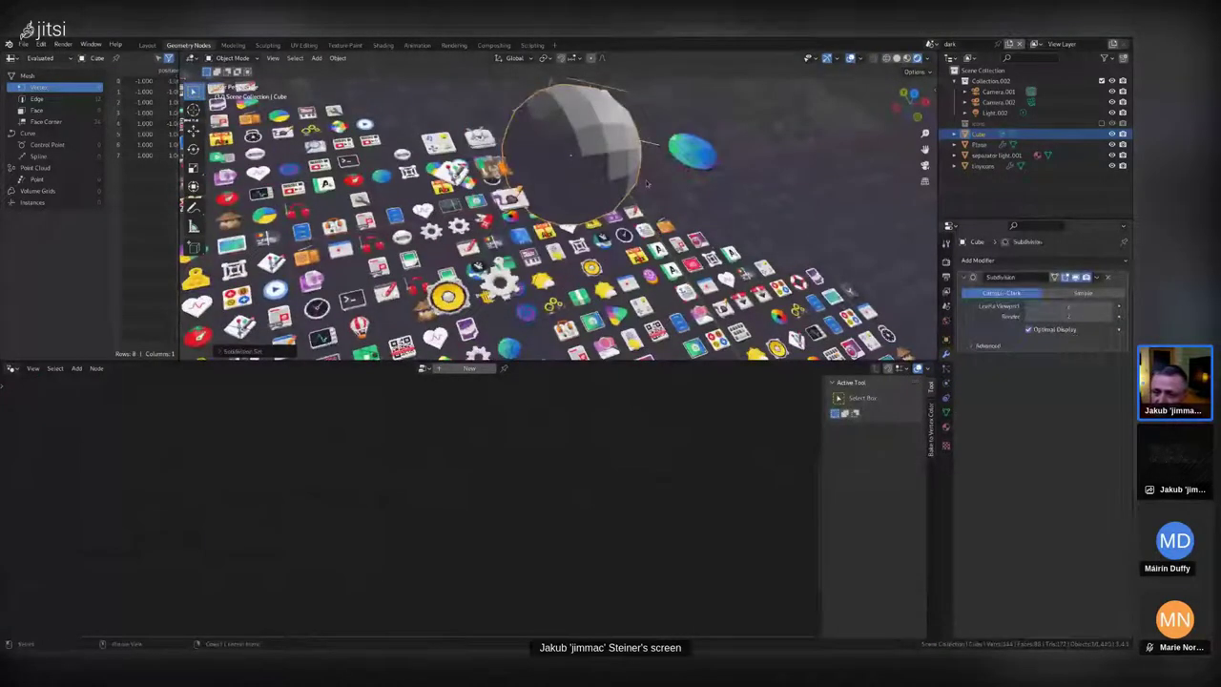
{"action": "scroll", "coordinate": [628, 177], "scroll_direction": "up", "scroll_amount": 3}
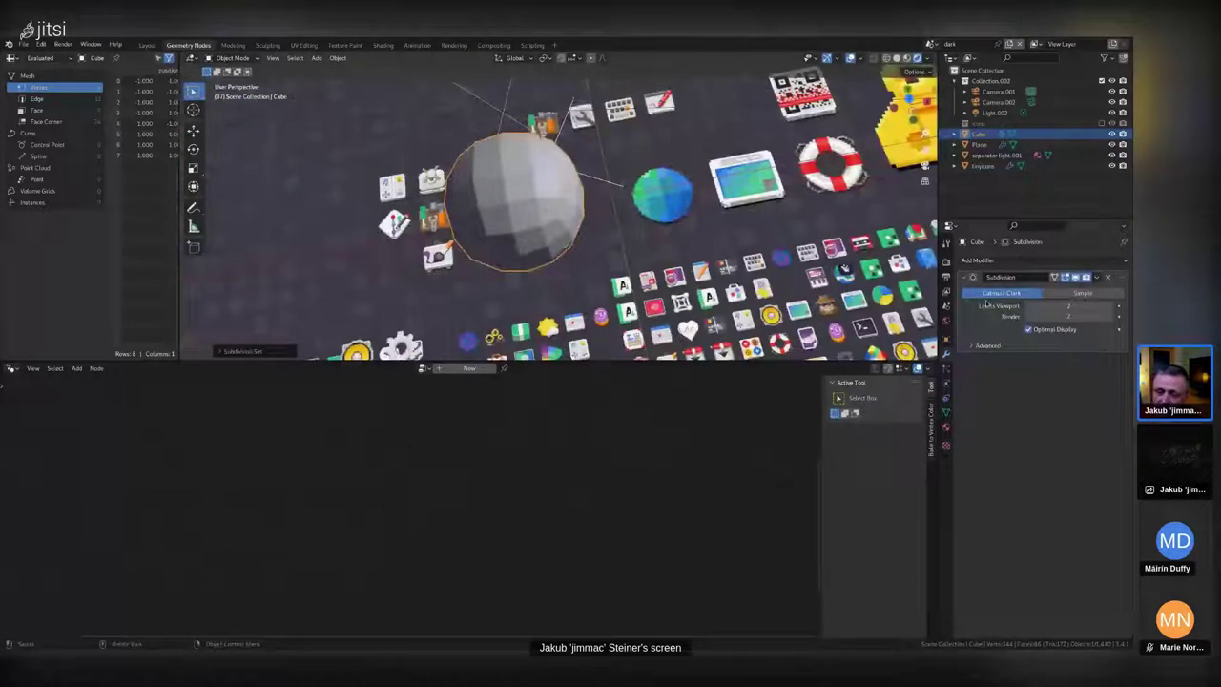
{"action": "middle_click_drag", "start_coordinate": [535, 220], "coordinate": [542, 218]}
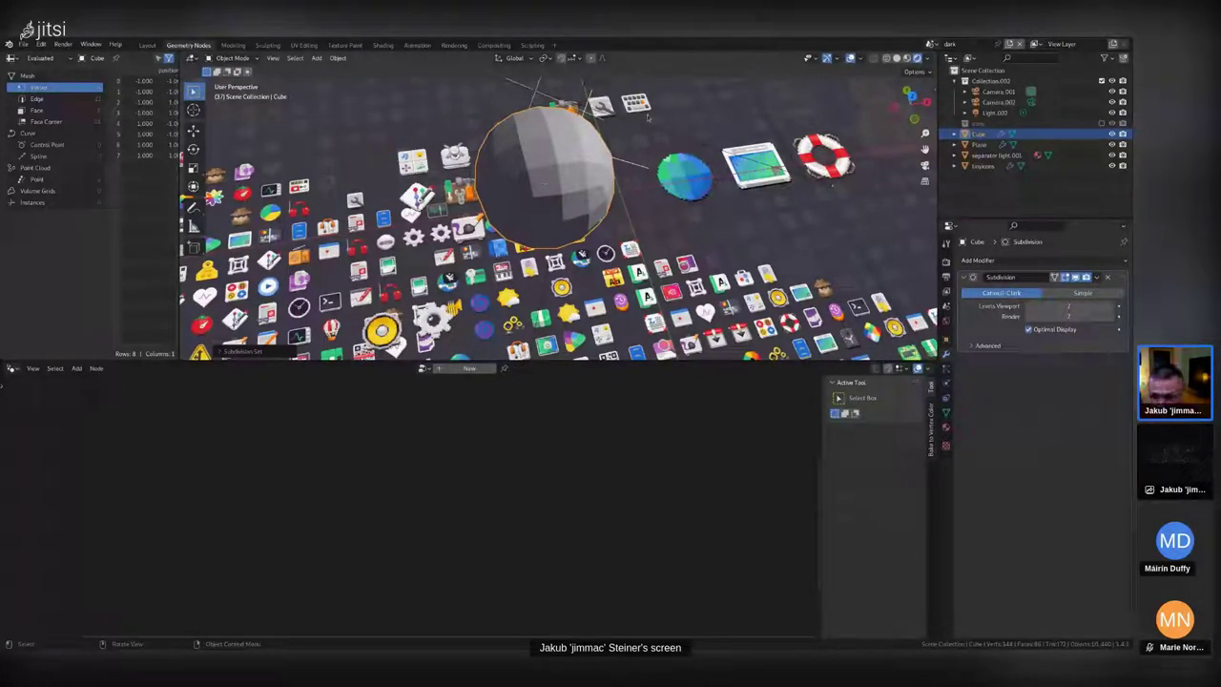
Delete the subdivided cube, reselect the Plane icon object and return to the camera view in Object Mode.
{"action": "key", "text": "x"}
{"action": "left_click", "coordinate": [548, 177]}
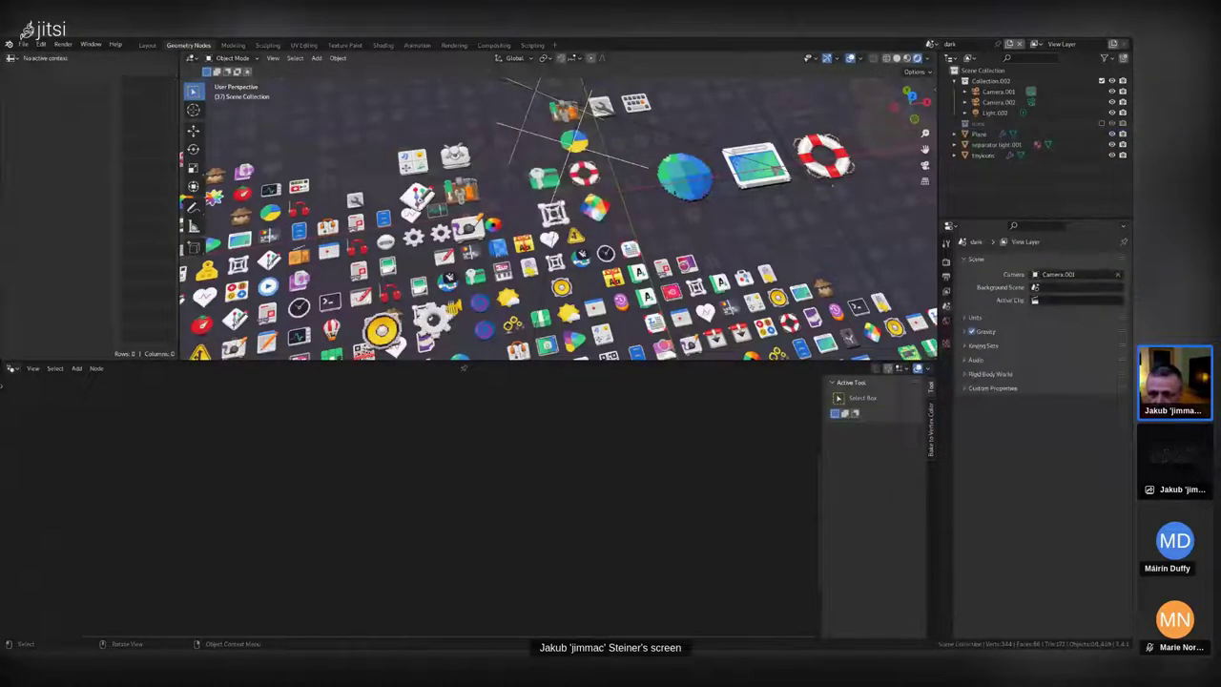
{"action": "left_click", "coordinate": [558, 185]}
{"action": "scroll", "coordinate": [567, 162], "scroll_direction": "down", "scroll_amount": 4}
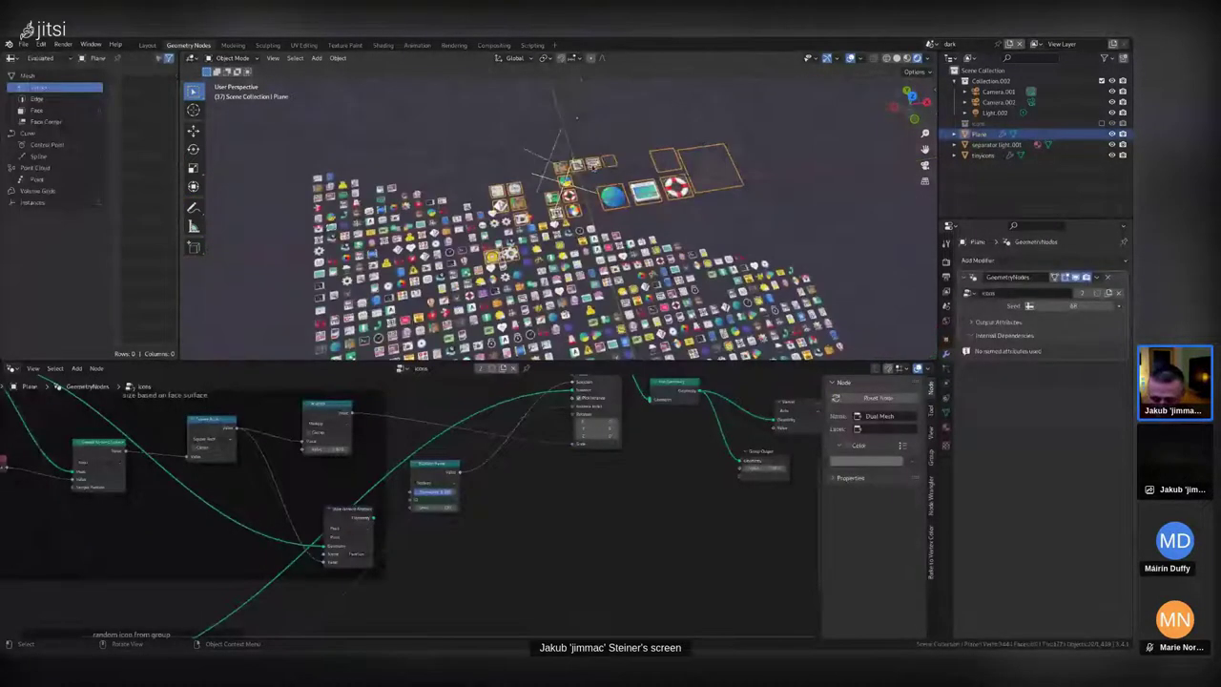
{"action": "key", "text": "KP_7"}
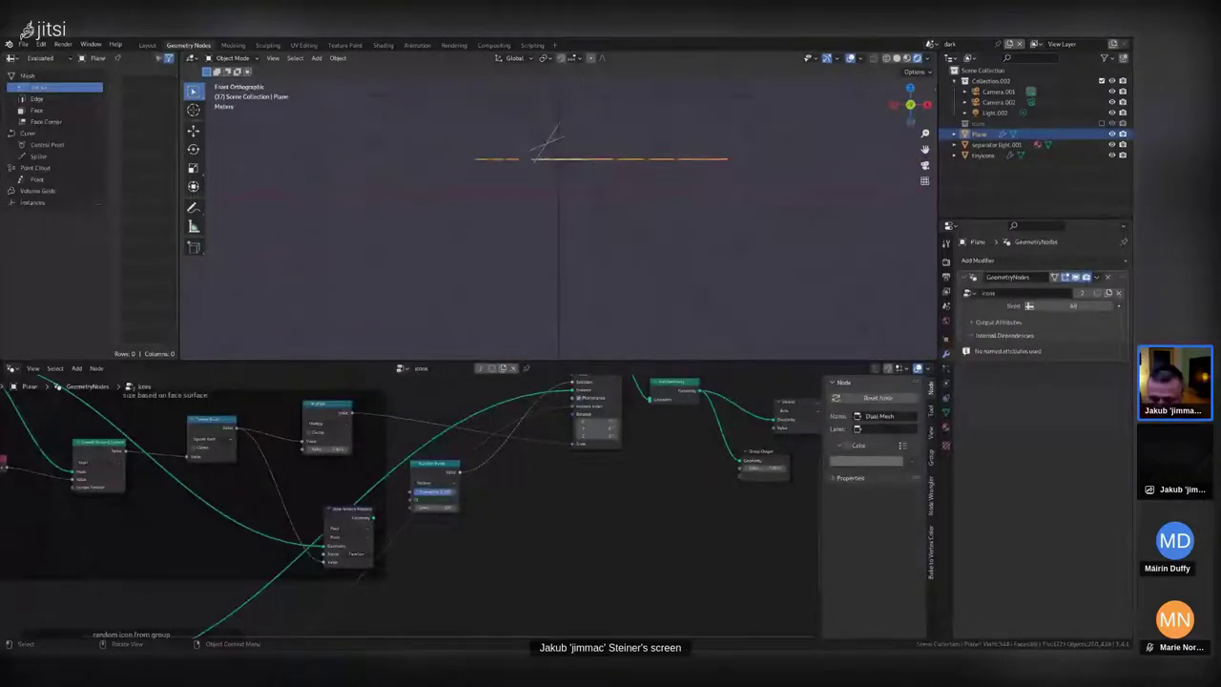
{"action": "key", "text": "KP_0"}
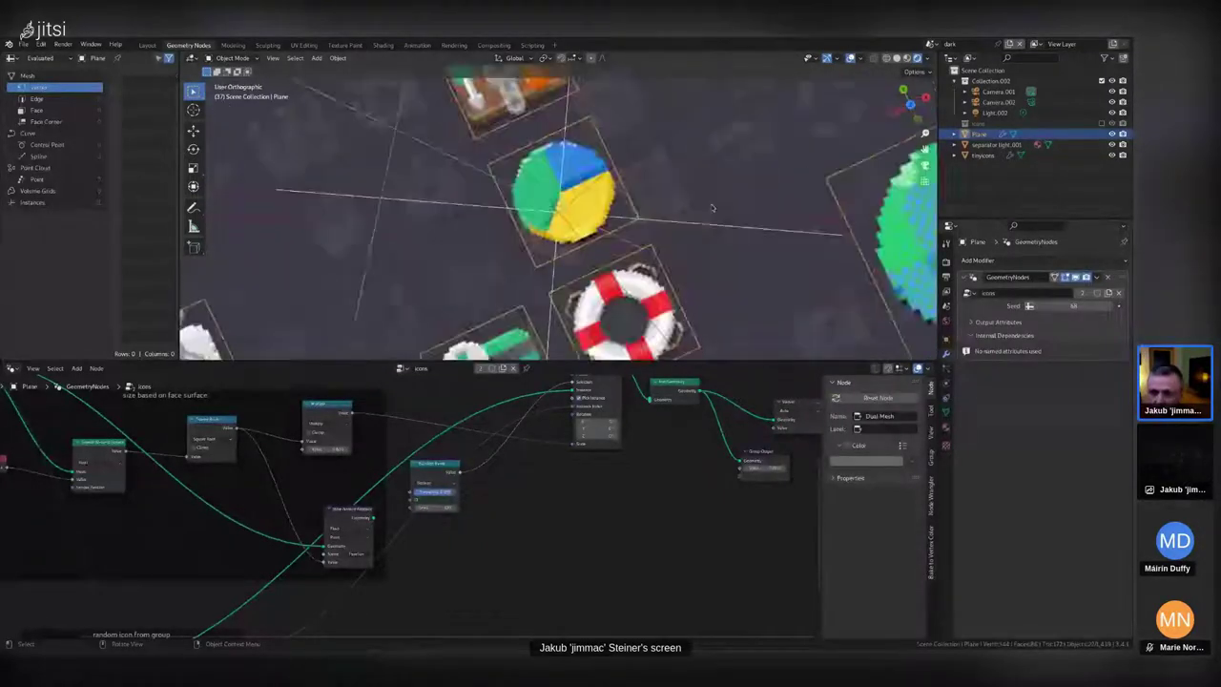
{"action": "key", "text": "Tab"}
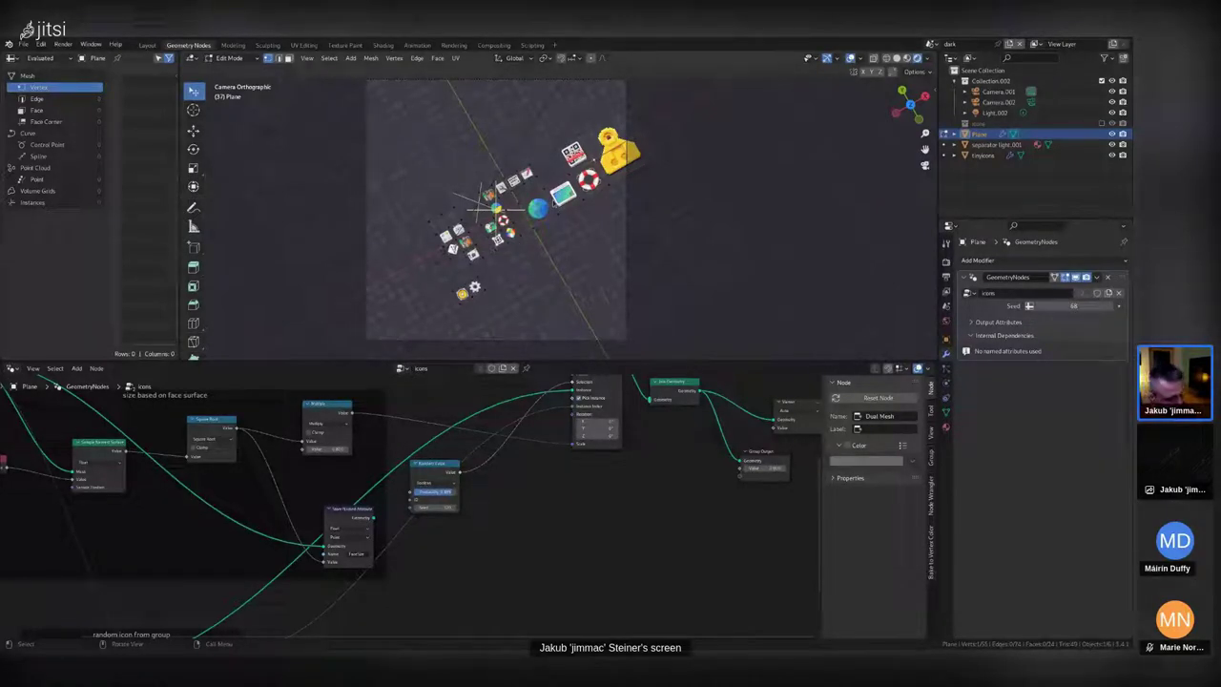
{"action": "key", "text": "Tab"}
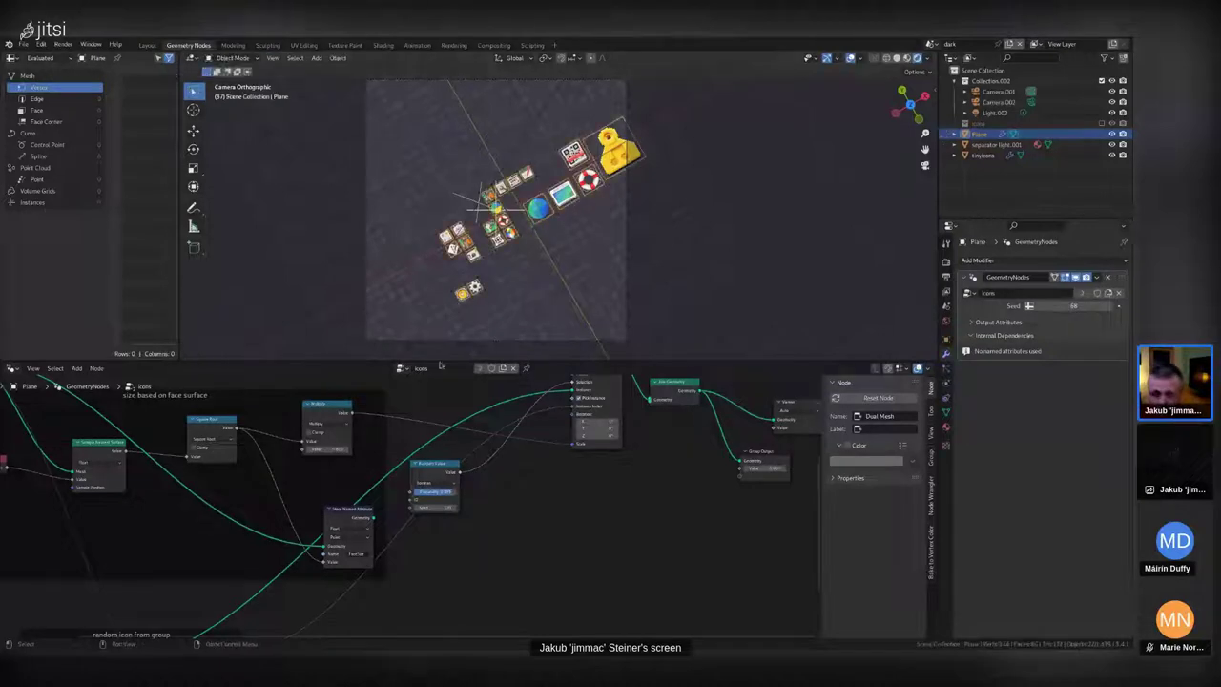
Inspect the Instance on Points node and its connections in an enlarged view of the icons node tree.
{"action": "left_click_drag", "start_coordinate": [454, 367], "coordinate": [439, 183]}
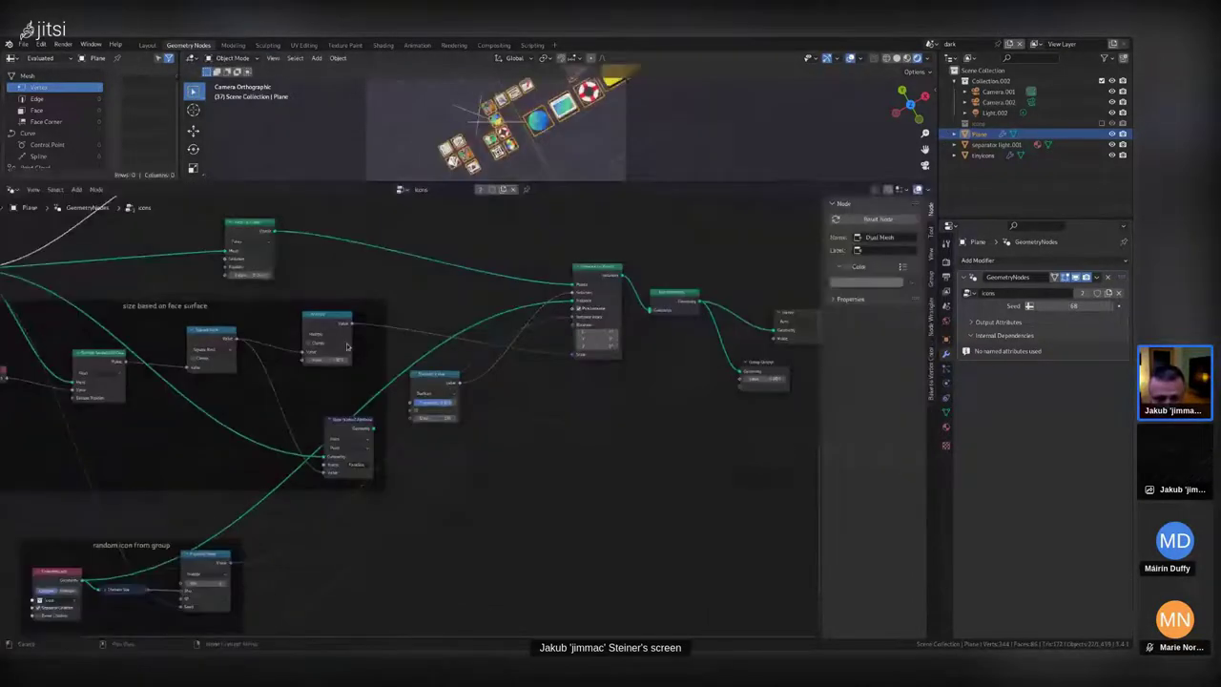
{"action": "scroll", "coordinate": [624, 385], "scroll_direction": "up", "scroll_amount": 2}
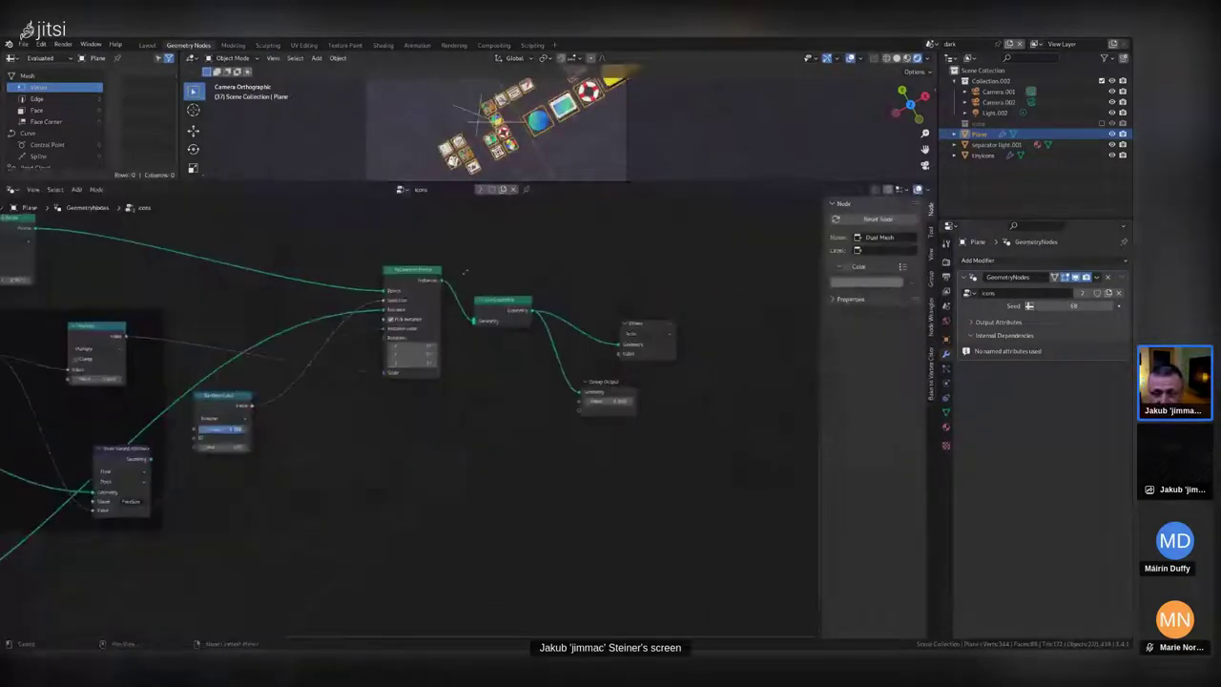
{"action": "middle_click_drag", "start_coordinate": [420, 267], "coordinate": [448, 372]}
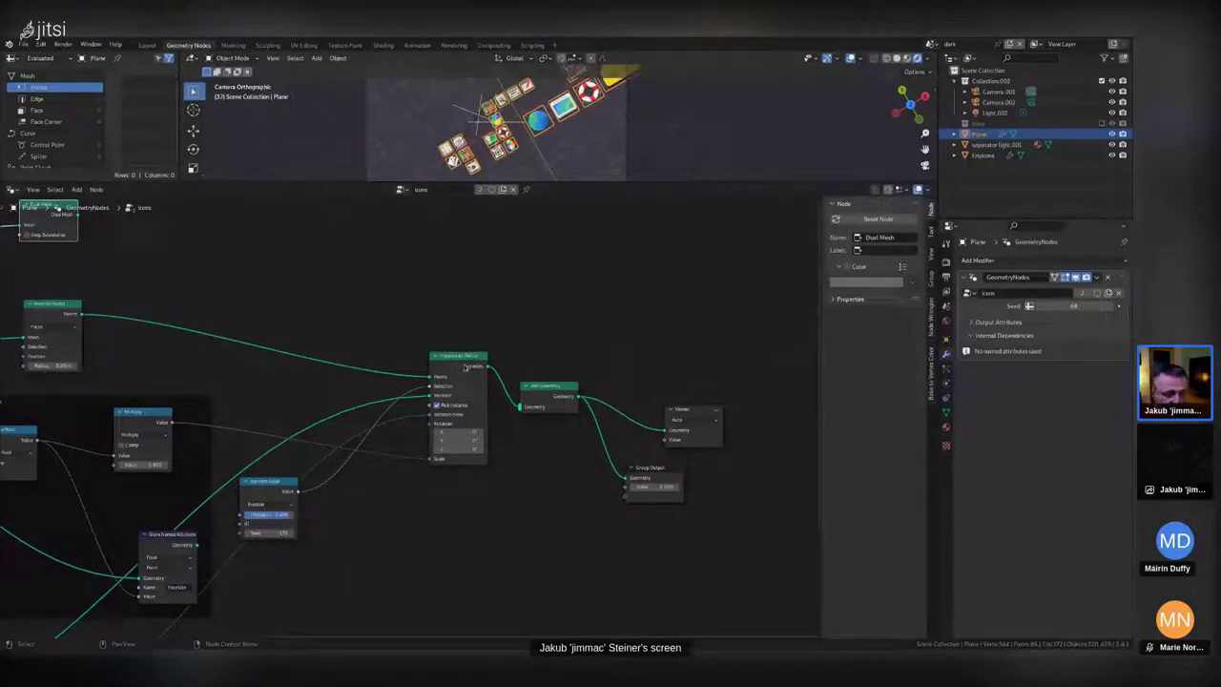
{"action": "mouse_move", "coordinate": [464, 368]}
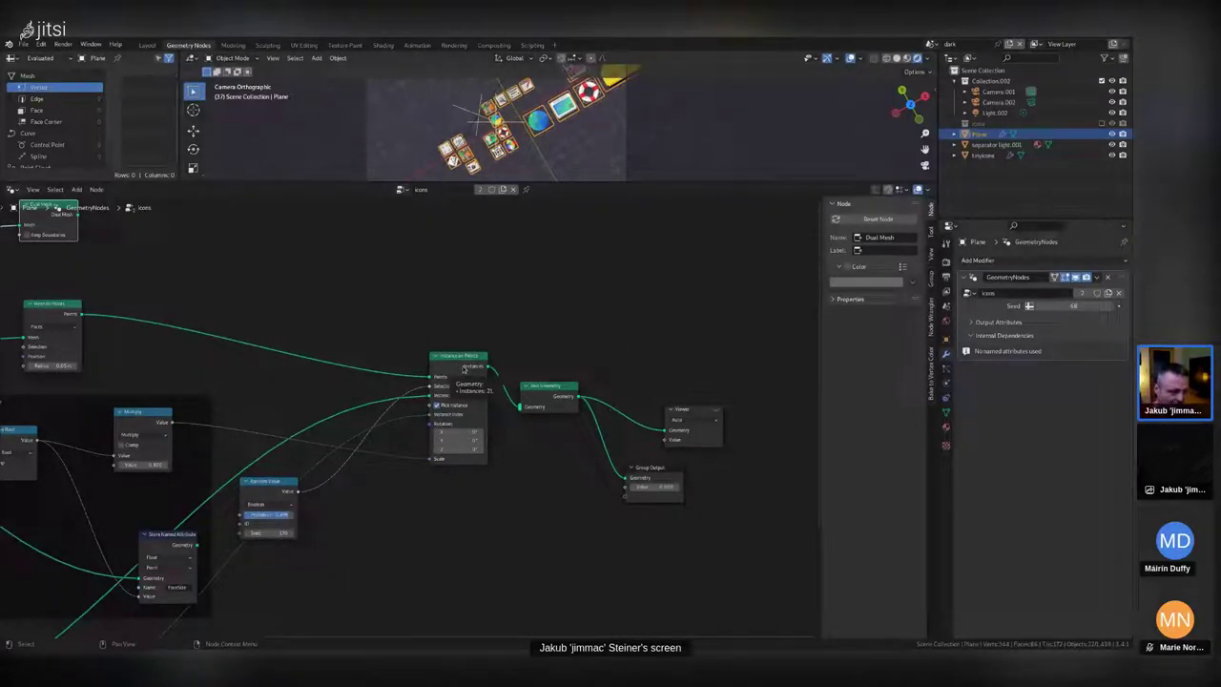
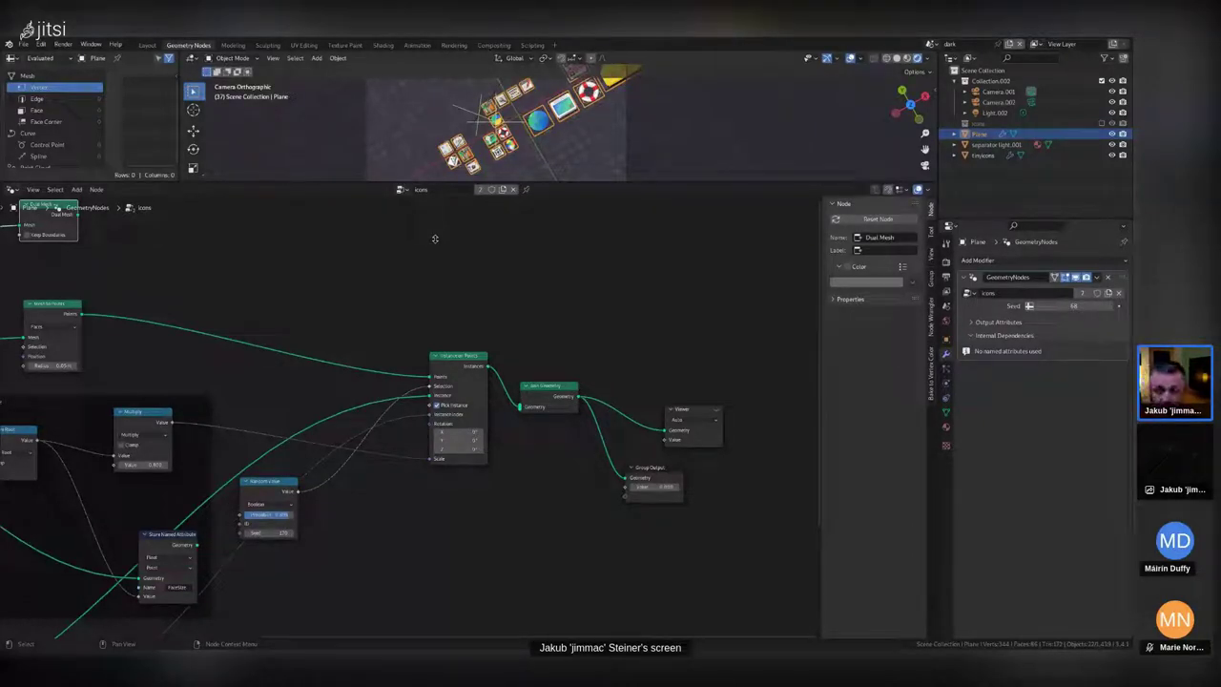
{"action": "left_click", "coordinate": [472, 357]}
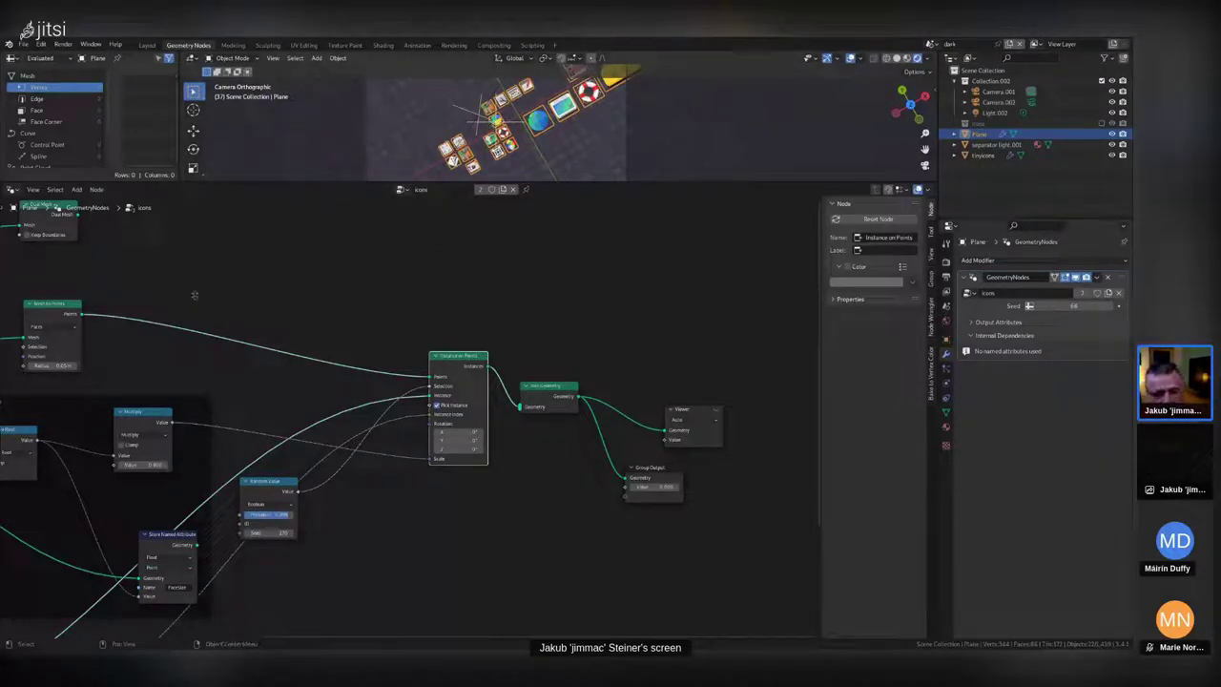
{"action": "scroll", "coordinate": [286, 281], "scroll_direction": "left", "scroll_amount": 5, "text": "ctrl"}
{"action": "scroll", "coordinate": [320, 272], "scroll_direction": "down", "scroll_amount": 2}
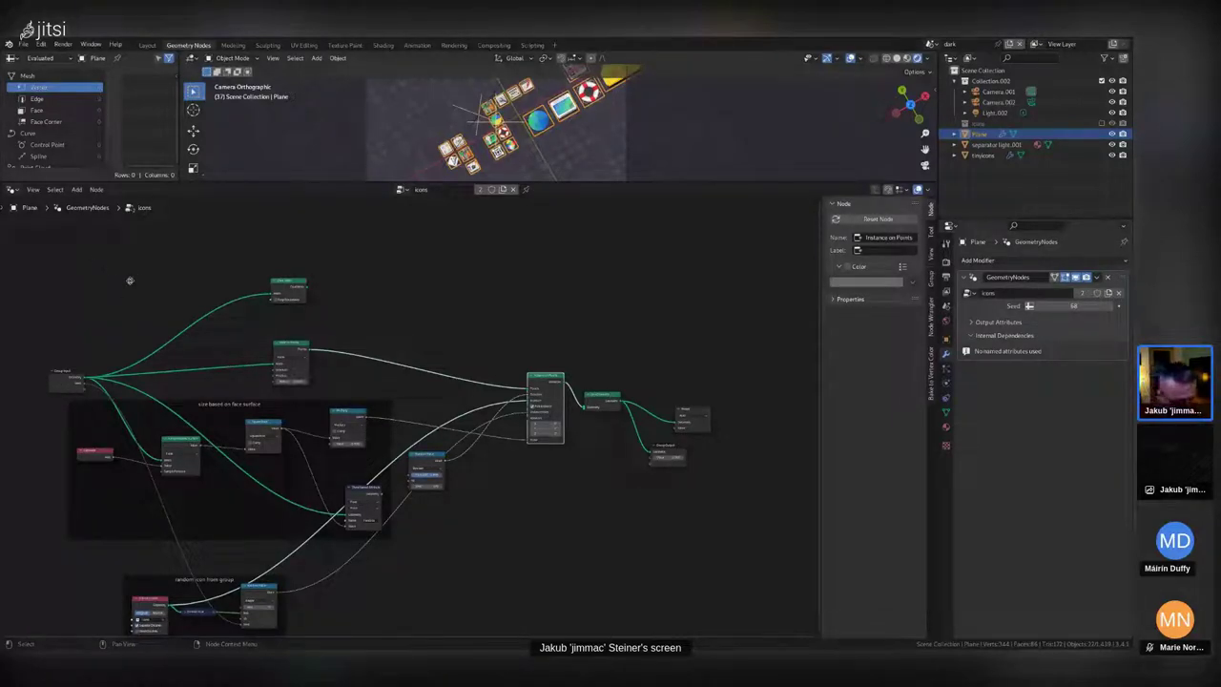
Add a Grid node and connect its mesh to the Mesh to Points node in place of the group's input geometry.
{"action": "key", "text": "shift+a"}
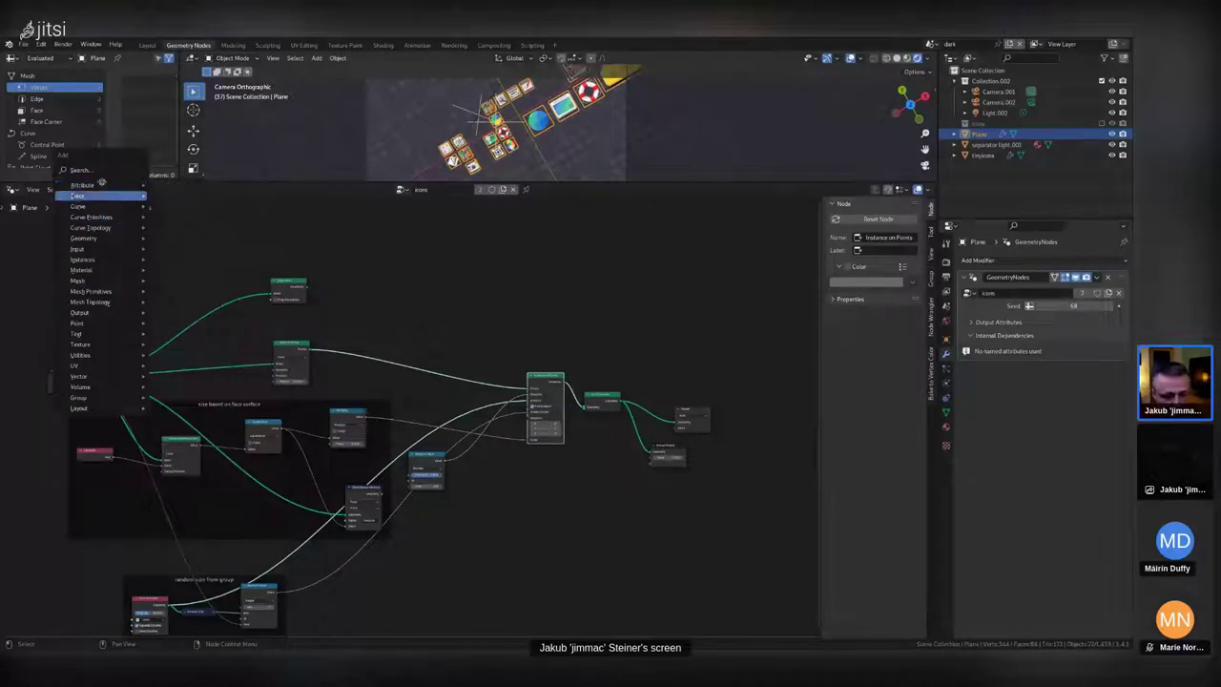
{"action": "type", "text": "g"}
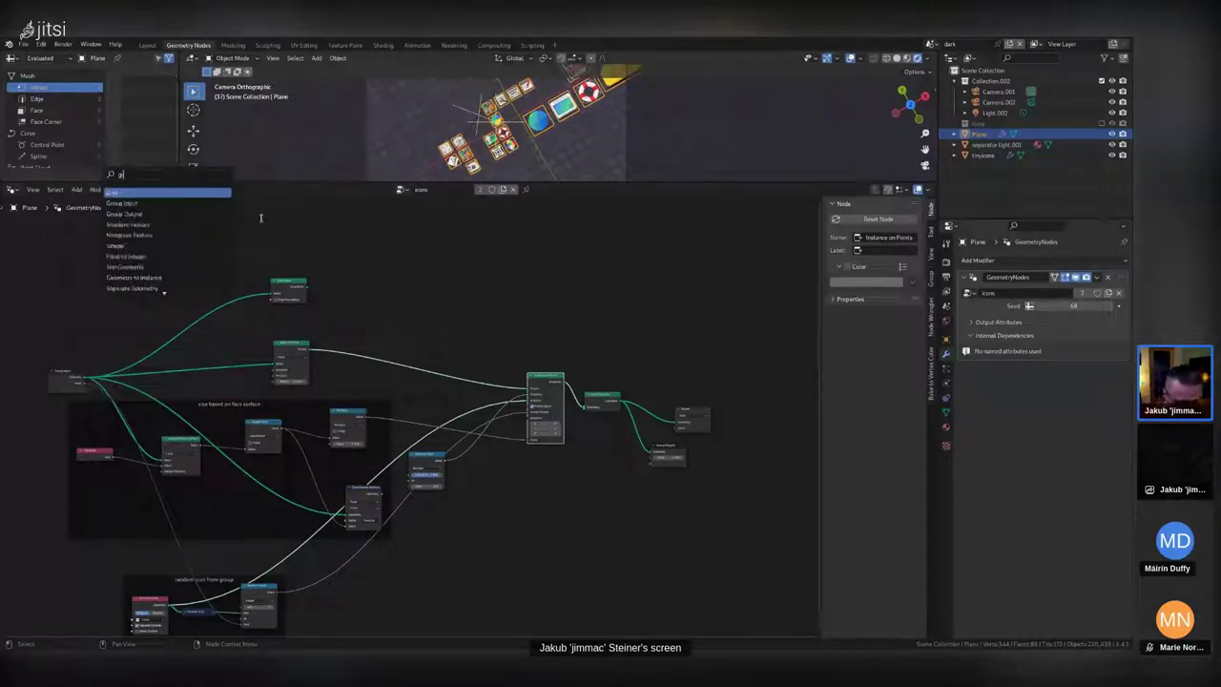
{"action": "type", "text": "r"}
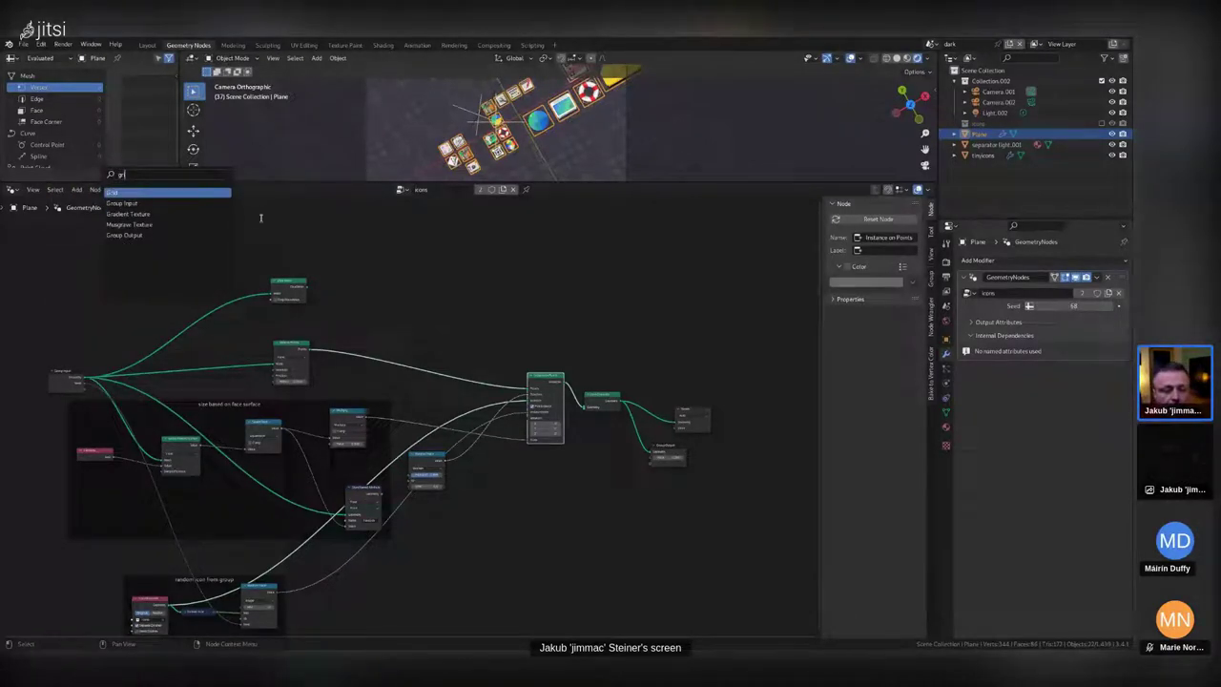
{"action": "key", "text": "Return"}
{"action": "left_click", "coordinate": [159, 278]}
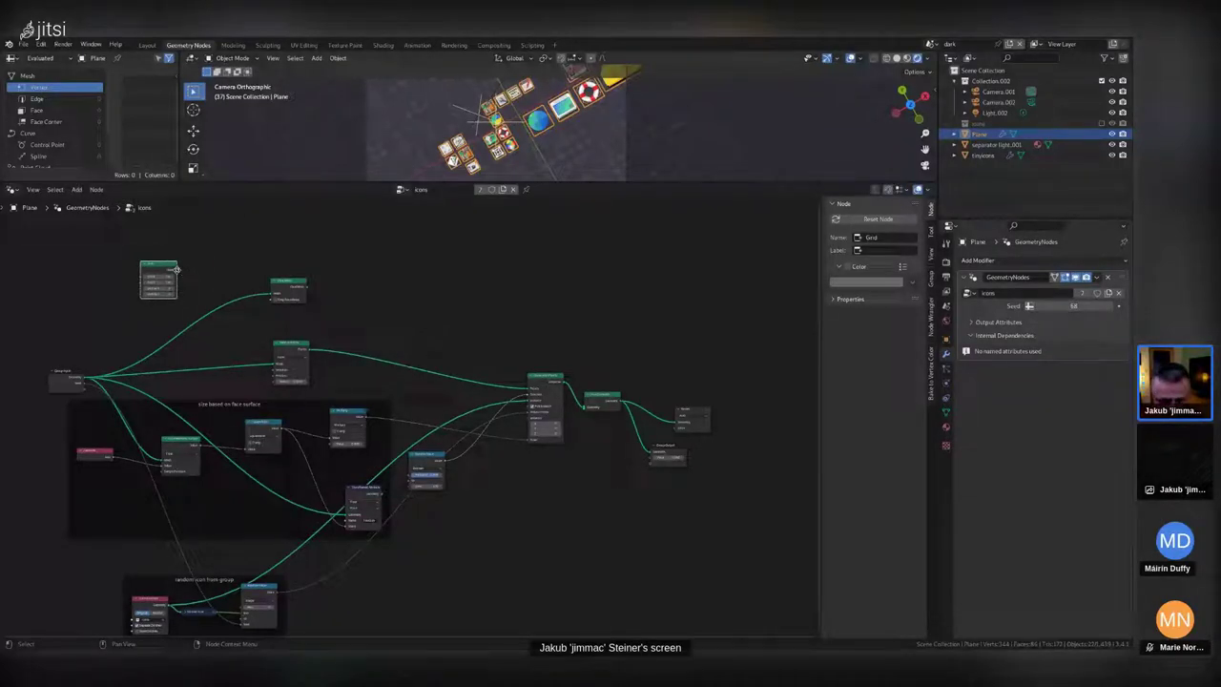
{"action": "left_click_drag", "start_coordinate": [177, 269], "coordinate": [274, 363]}
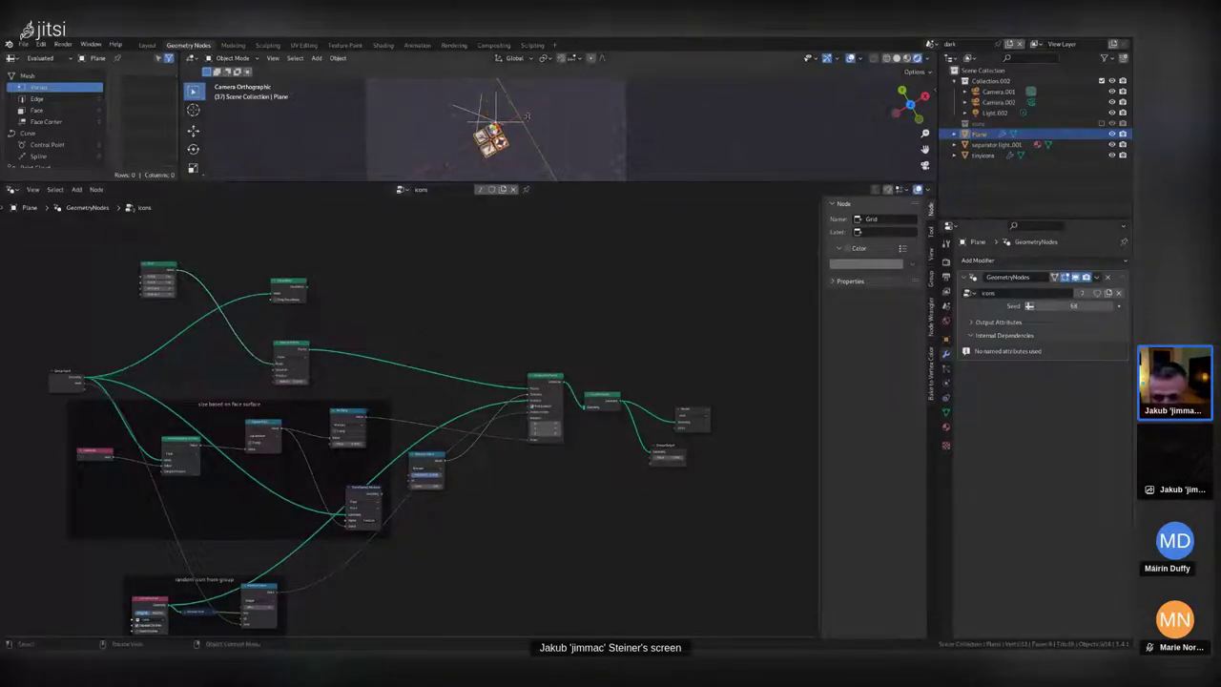
{"action": "left_click_drag", "start_coordinate": [1074, 305], "coordinate": [1087, 305]}
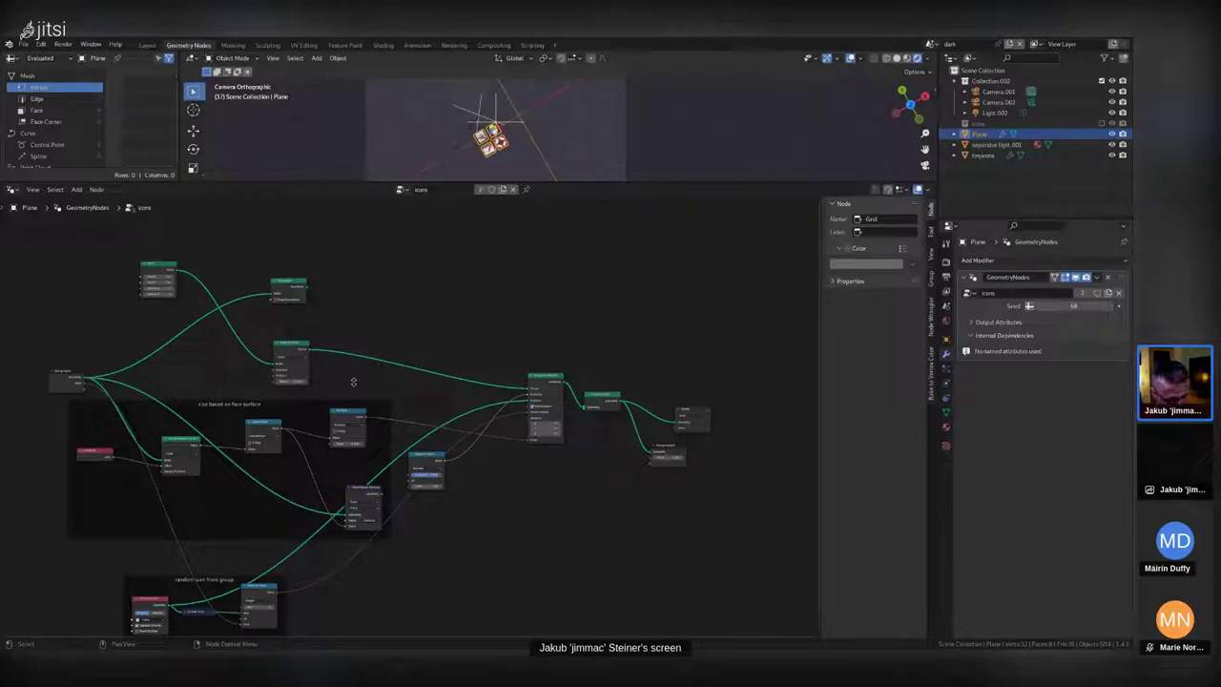
Undo the Grid node's connection to the Mesh to Points node and enlarge the 3D view of the icons.
{"action": "key", "text": "ctrl+z"}
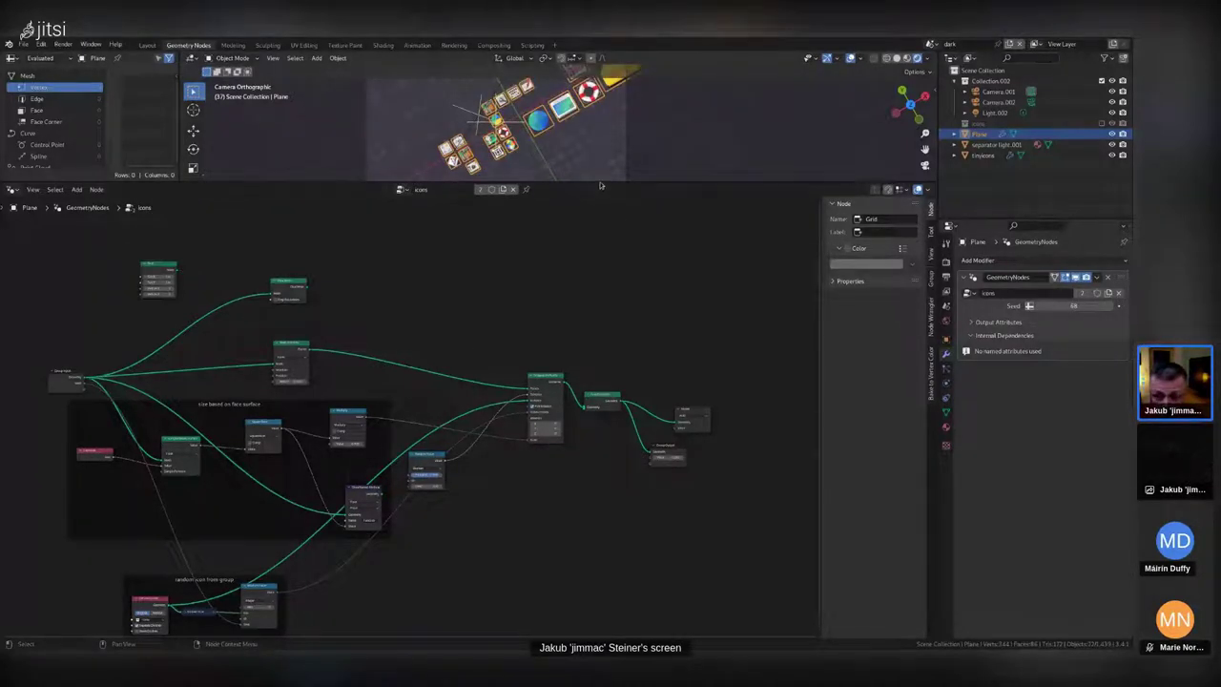
{"action": "left_click_drag", "start_coordinate": [600, 184], "coordinate": [600, 289]}
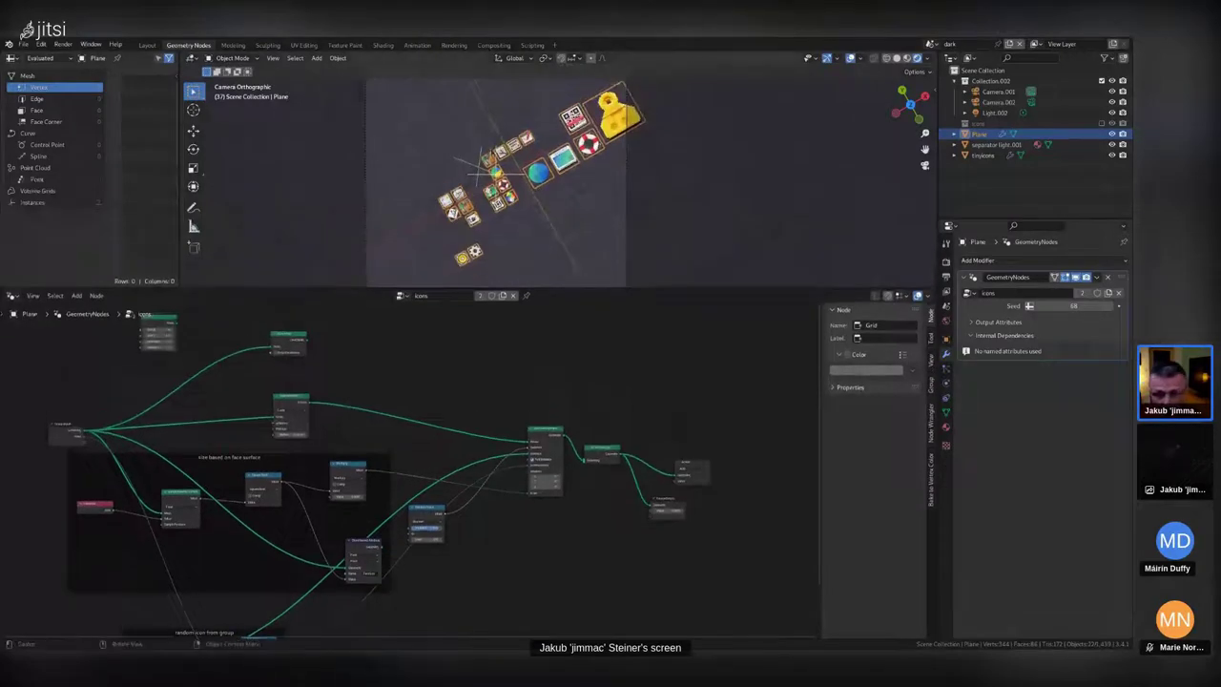
{"action": "scroll", "coordinate": [515, 181], "scroll_direction": "up", "scroll_amount": 2}
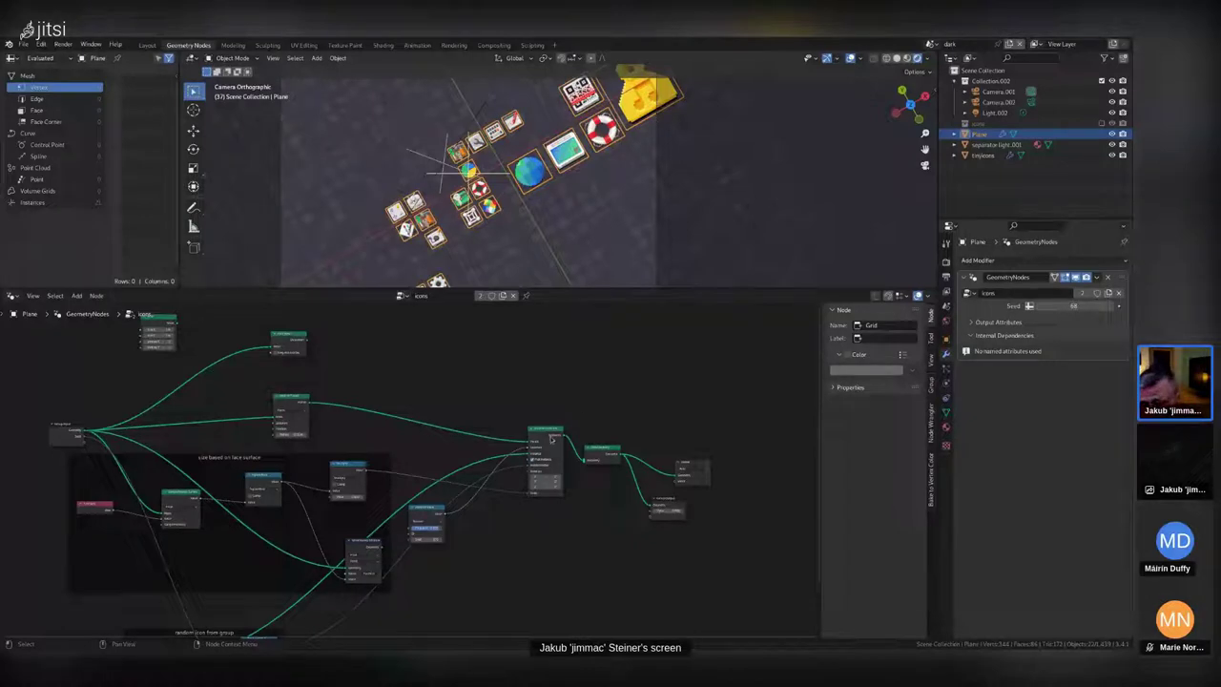
Try the Vertices mode on the Mesh to Points node and switch it back to Faces.
{"action": "scroll", "coordinate": [548, 437], "scroll_direction": "up", "scroll_amount": 2}
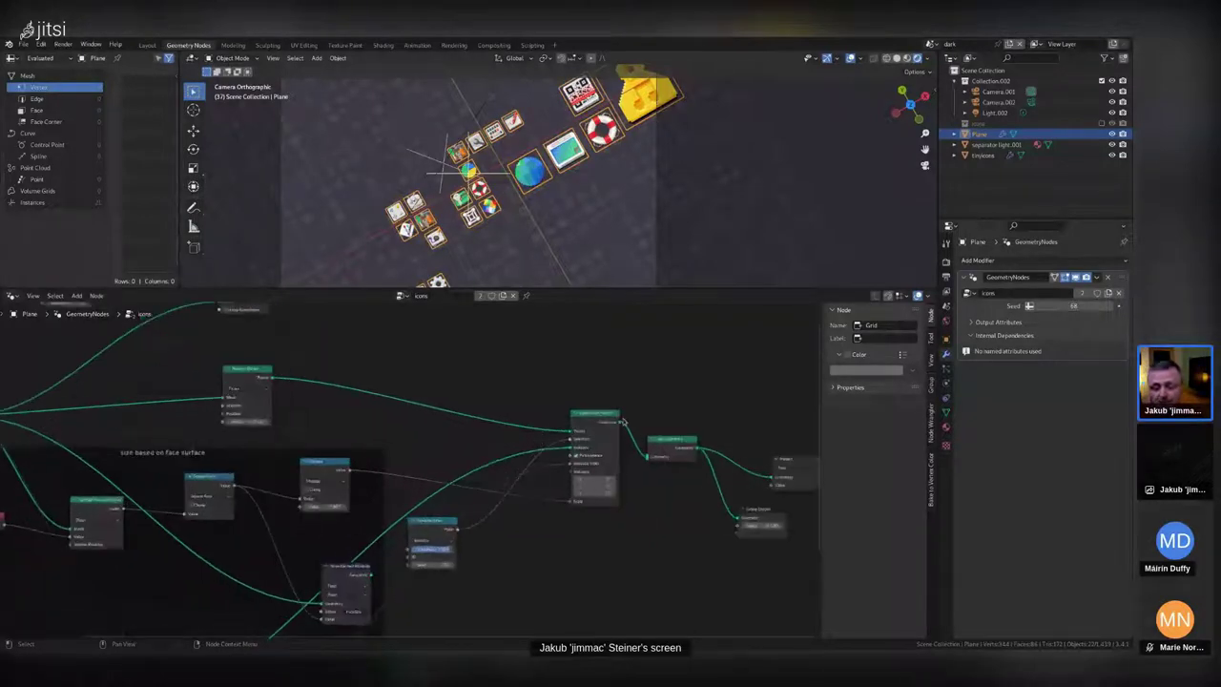
{"action": "middle_click_drag", "start_coordinate": [573, 424], "coordinate": [396, 345]}
{"action": "mouse_move", "coordinate": [396, 345]}
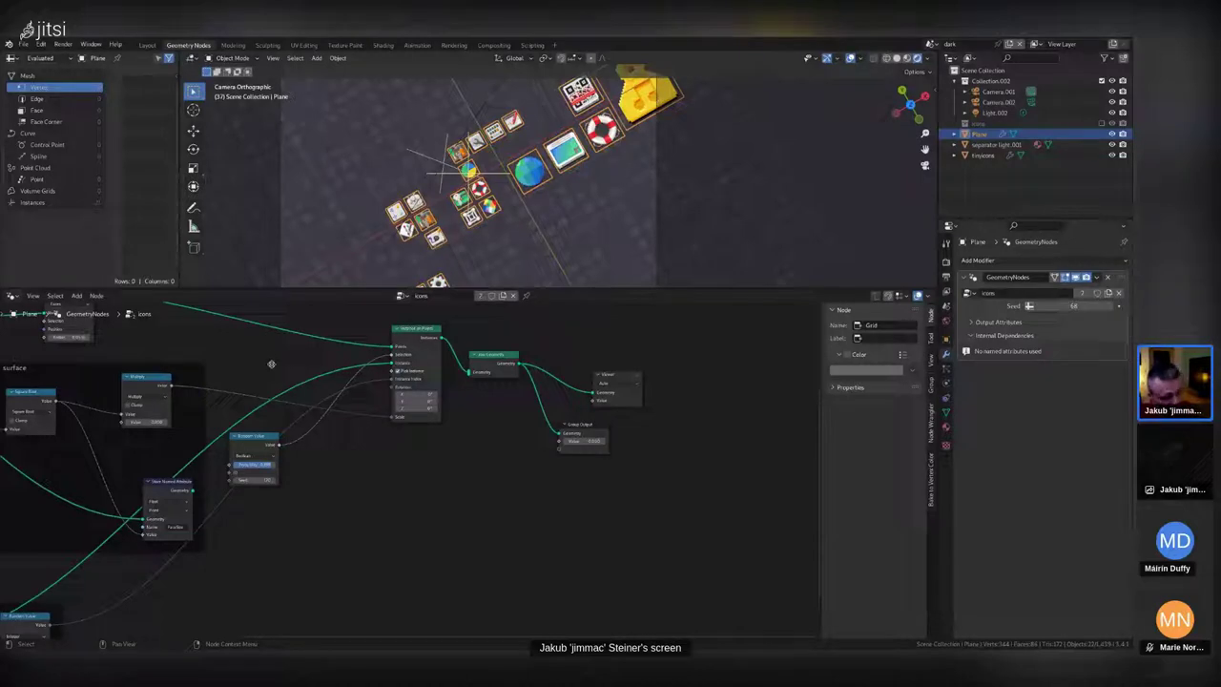
{"action": "middle_click_drag", "start_coordinate": [228, 336], "coordinate": [402, 443]}
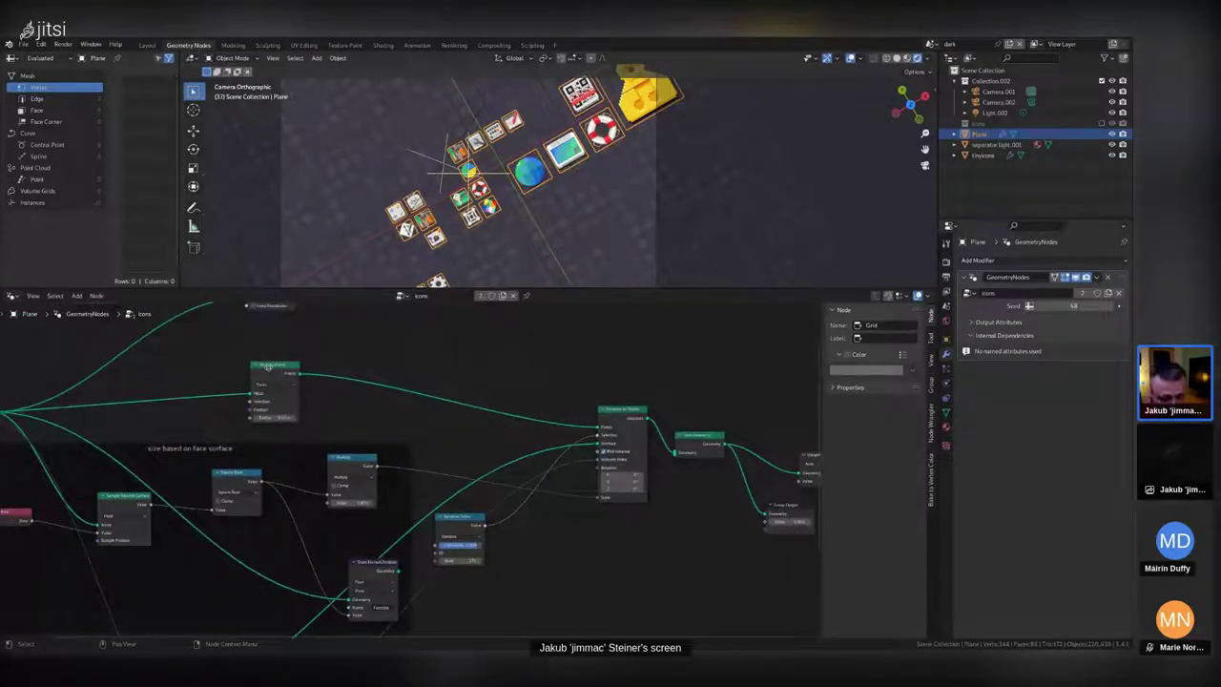
{"action": "left_click", "coordinate": [270, 383]}
{"action": "left_click", "coordinate": [260, 375]}
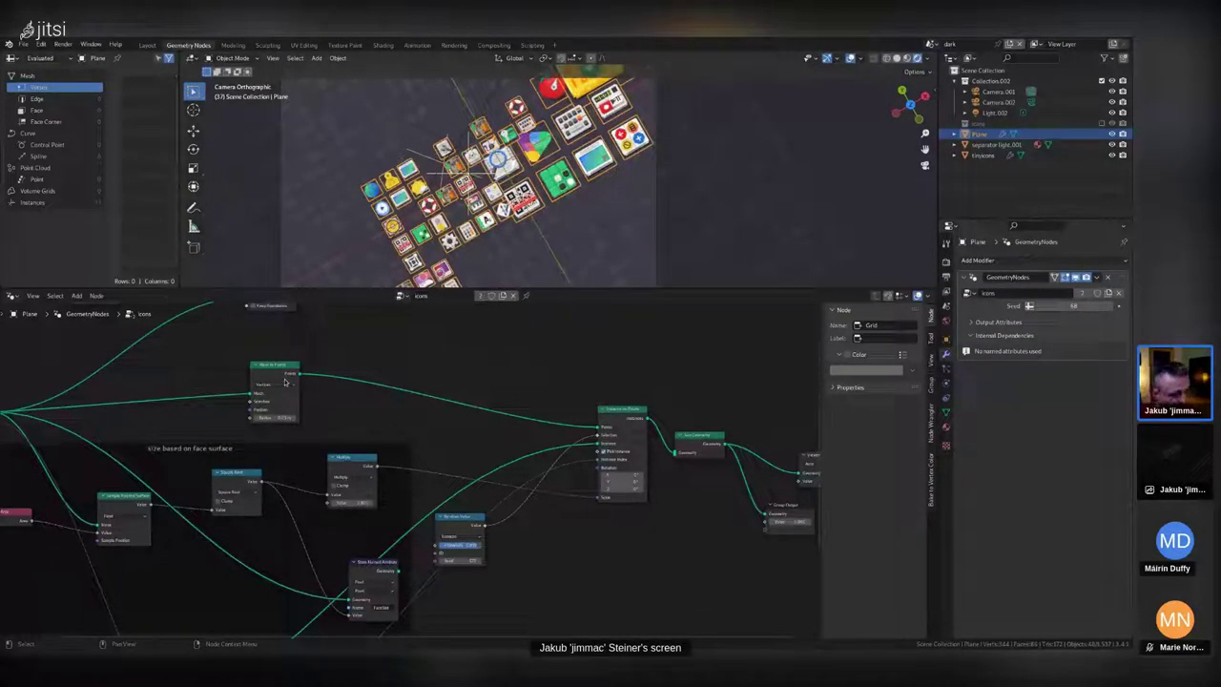
{"action": "left_click", "coordinate": [278, 388]}
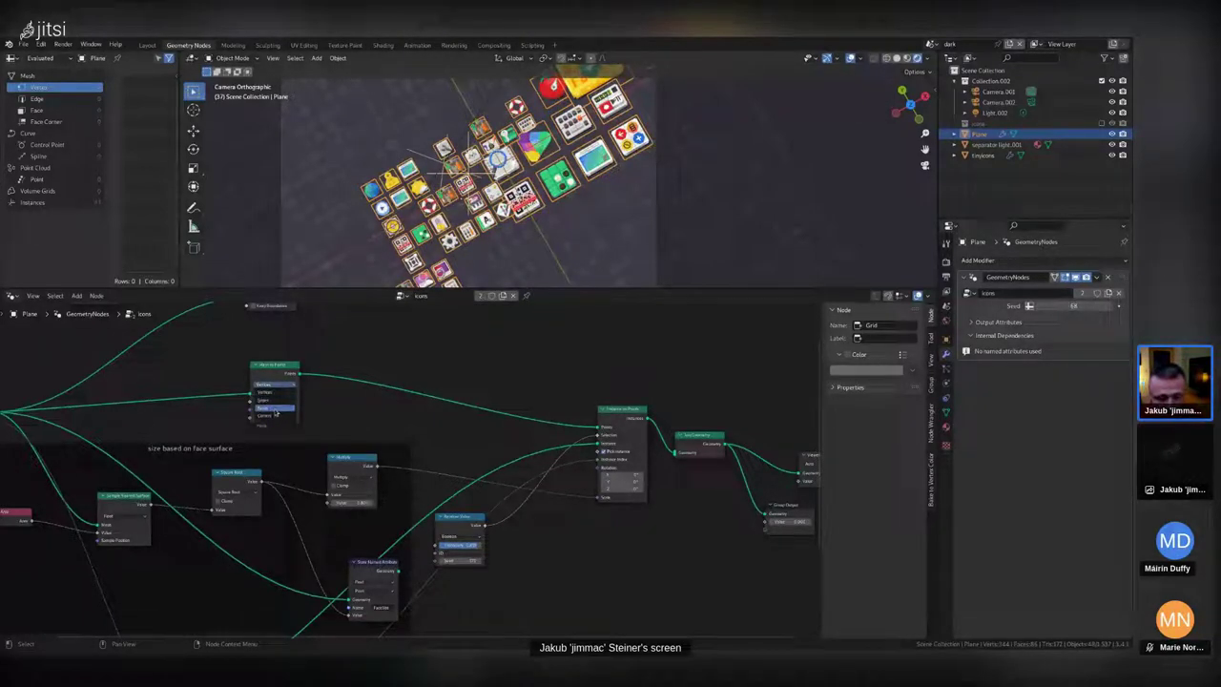
{"action": "left_click", "coordinate": [277, 410]}
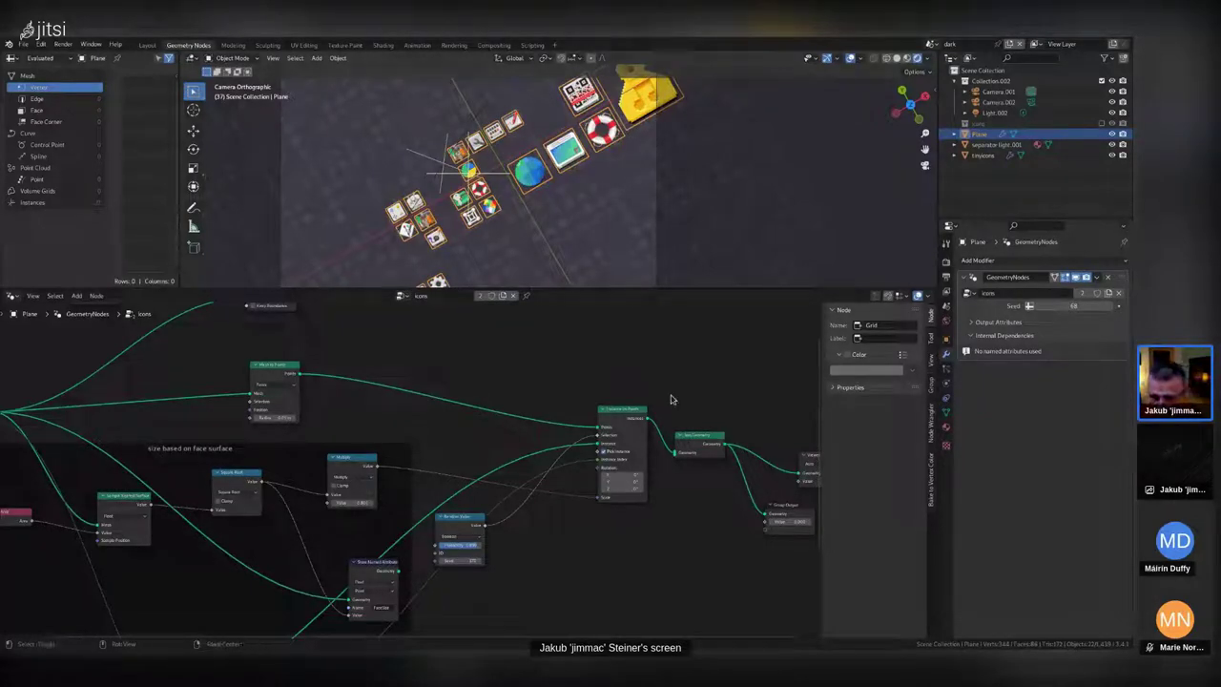
Move the Boolean Random Value node closer beneath the Instance on Points node.
{"action": "middle_click_drag", "start_coordinate": [671, 392], "coordinate": [538, 323]}
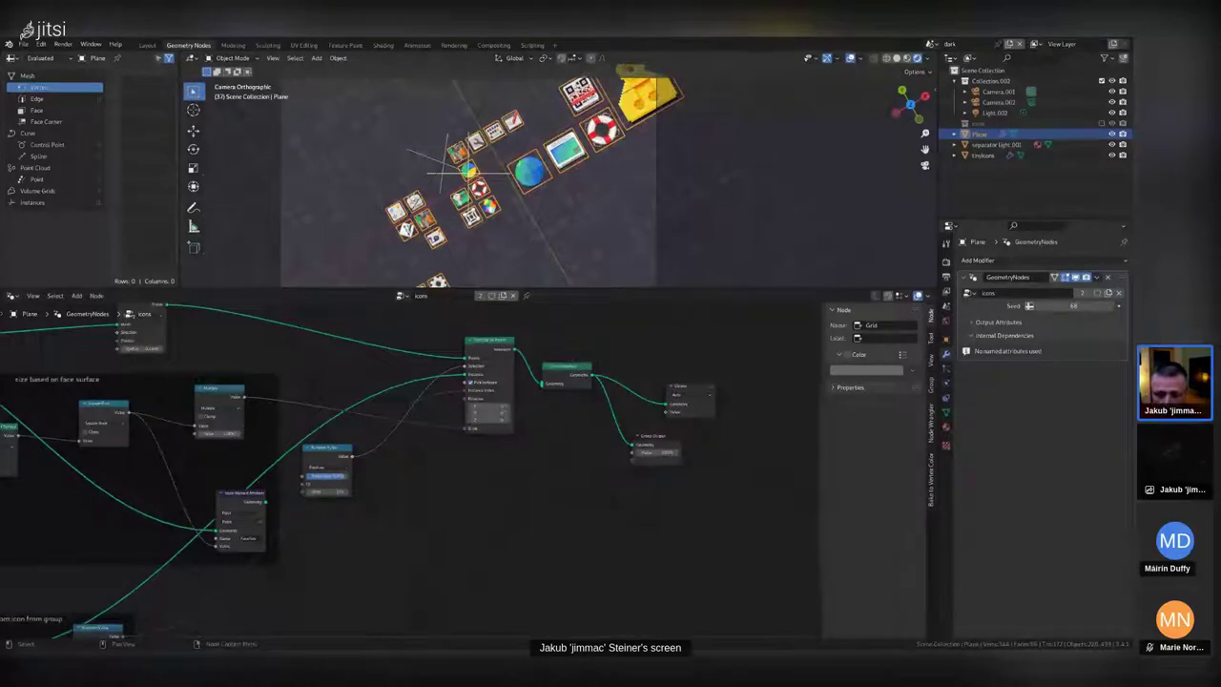
{"action": "scroll", "coordinate": [527, 357], "scroll_direction": "up", "scroll_amount": 3}
{"action": "middle_click_drag", "start_coordinate": [457, 289], "coordinate": [487, 324]}
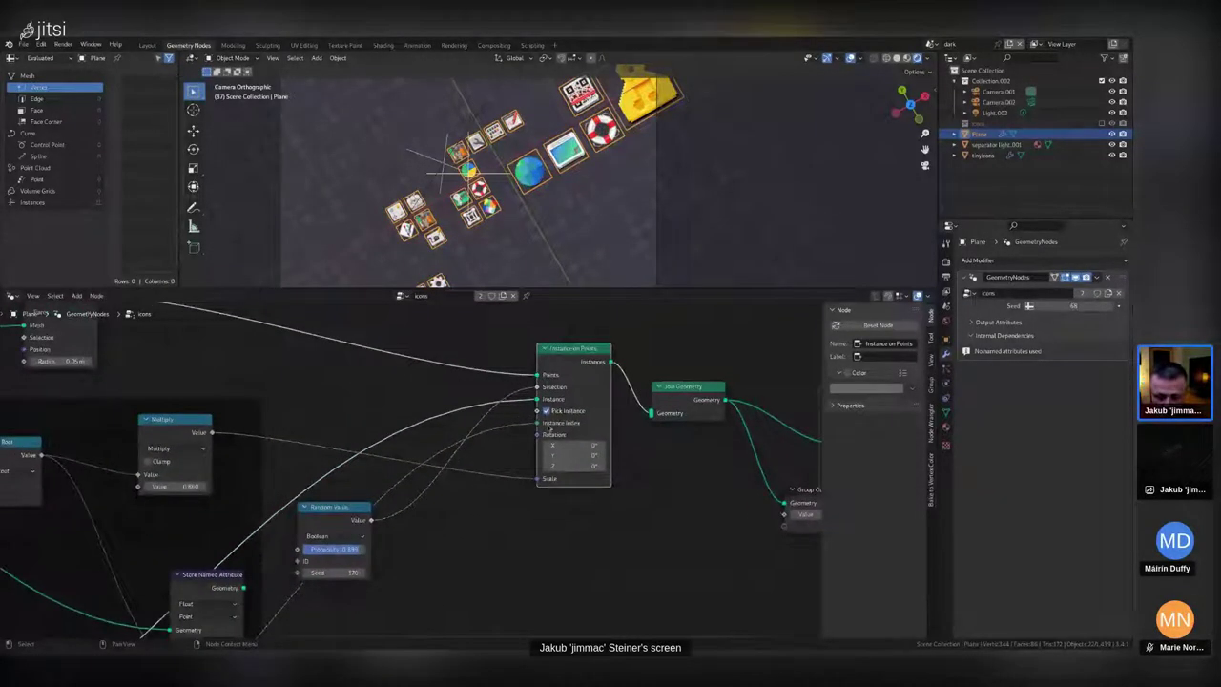
{"action": "mouse_move", "coordinate": [547, 429]}
{"action": "left_click_drag", "start_coordinate": [330, 507], "coordinate": [434, 530]}
{"action": "scroll", "coordinate": [487, 404], "scroll_direction": "down", "scroll_amount": 3}
{"action": "scroll", "coordinate": [487, 403], "scroll_direction": "left", "scroll_amount": 3}
{"action": "scroll", "coordinate": [487, 404], "scroll_direction": "up", "scroll_amount": 1}
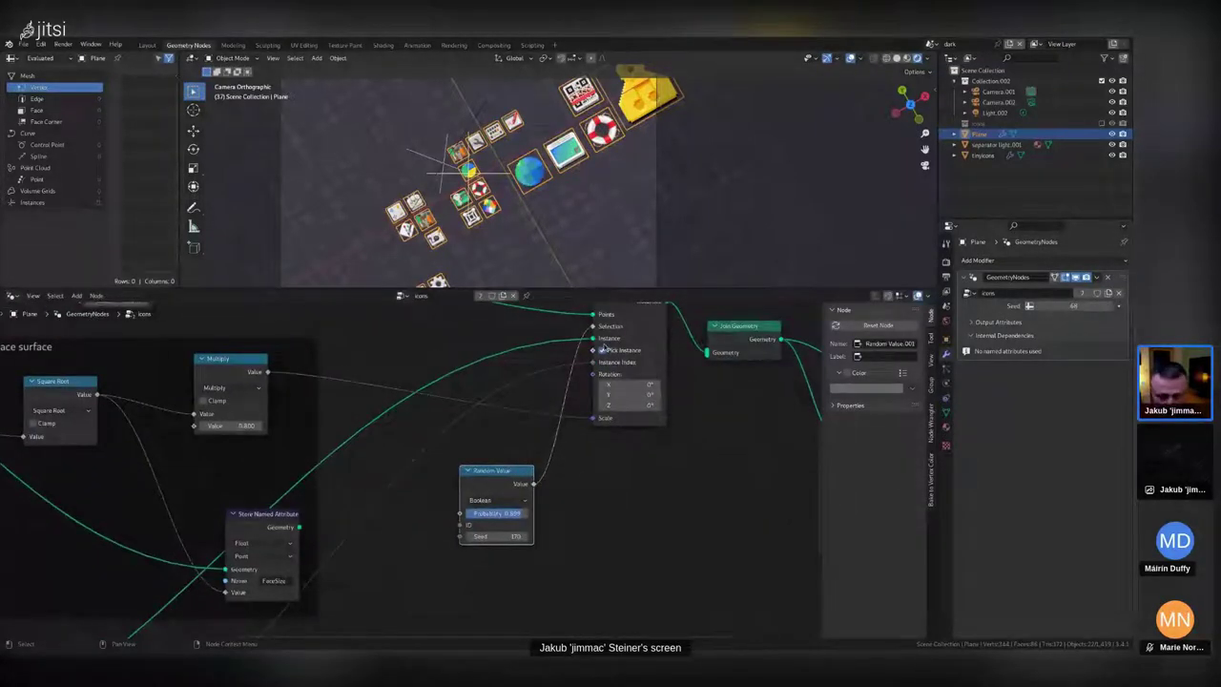
Disconnect the icon collection from the Instance input of Instance on Points and add a Cube node as a simple substitute.
{"action": "left_click", "coordinate": [603, 350]}
{"action": "left_click_drag", "start_coordinate": [593, 338], "coordinate": [477, 341]}
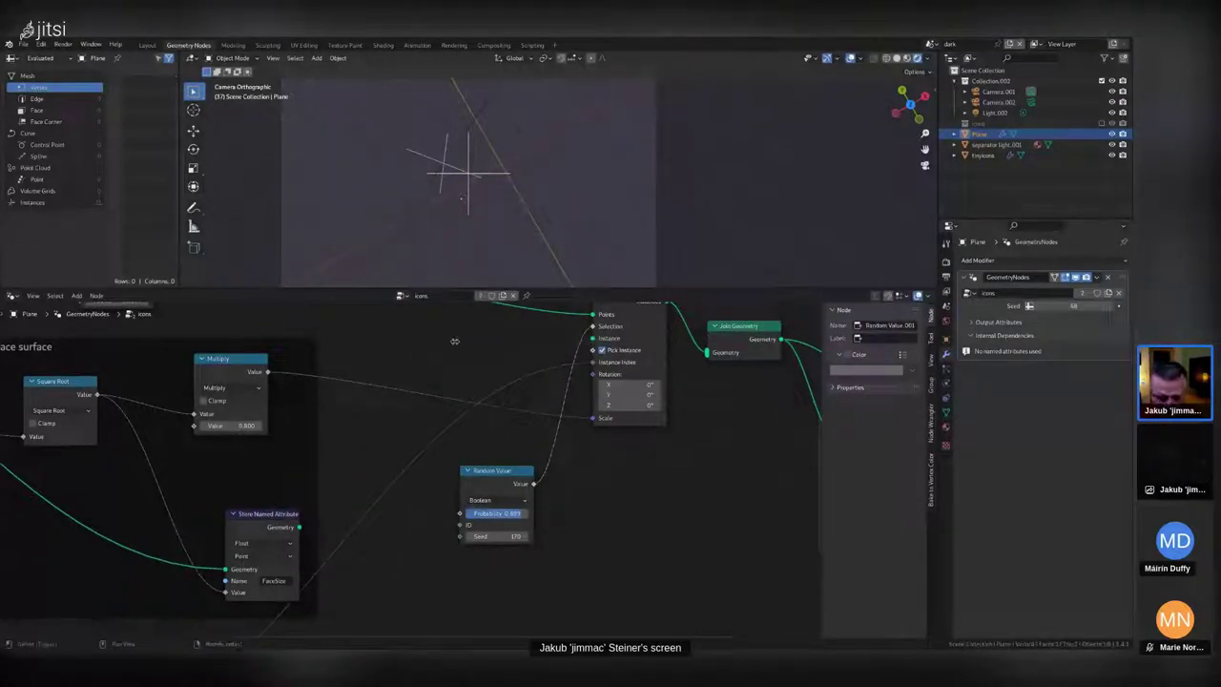
{"action": "key", "text": "shift+a"}
{"action": "left_click", "coordinate": [455, 343]}
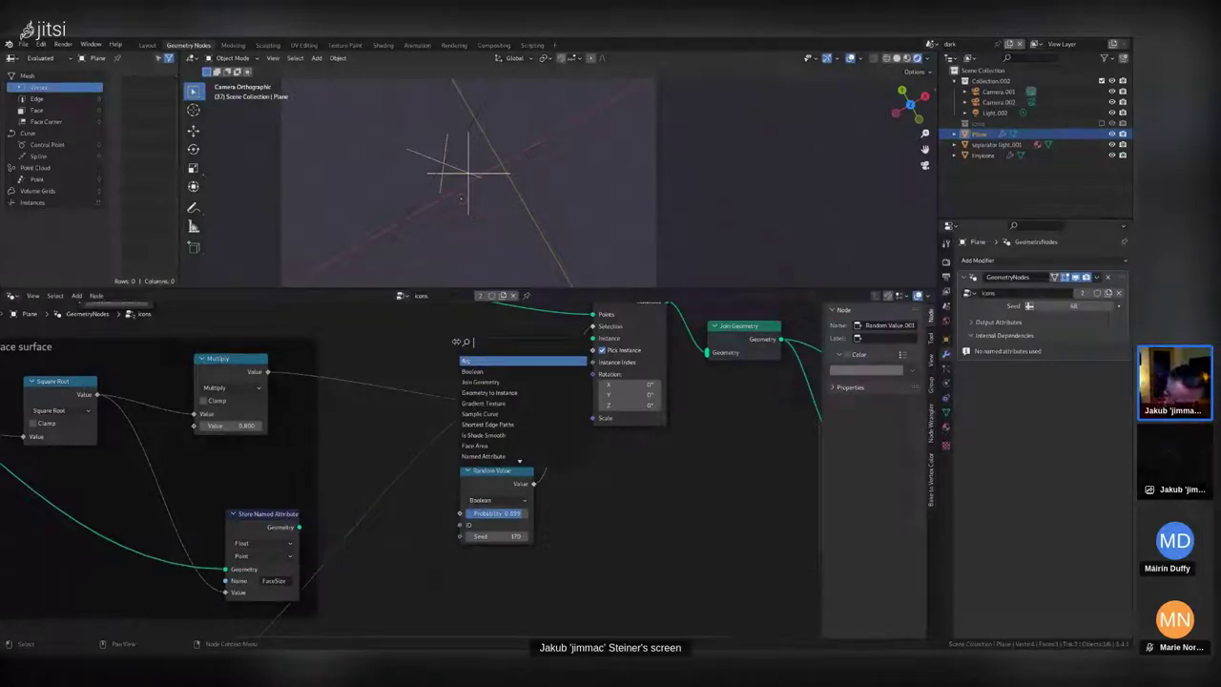
{"action": "type", "text": "cube"}
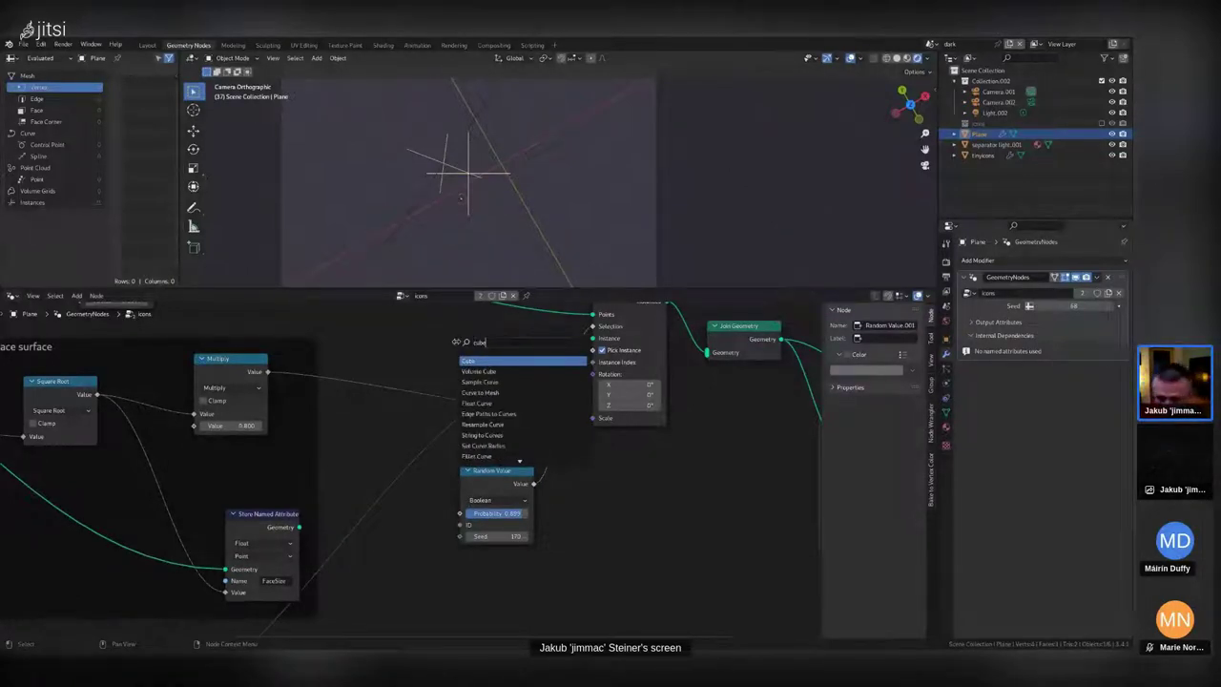
{"action": "key", "text": "Return"}
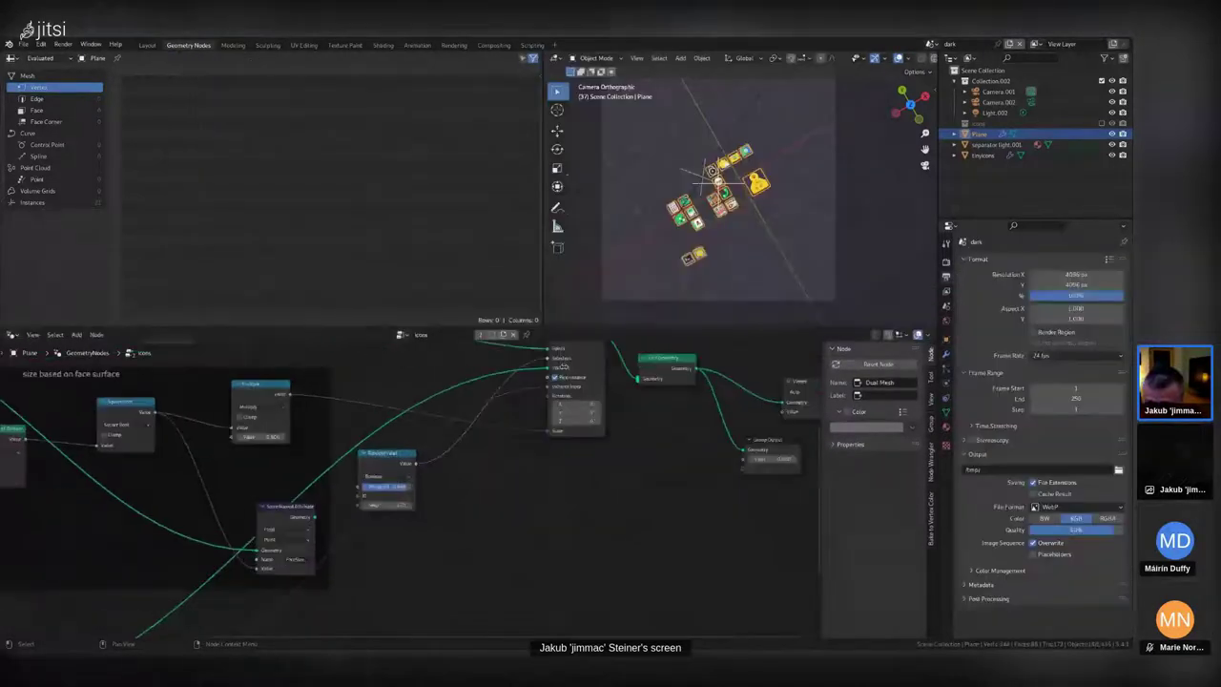
Bring the "random icon from group" frame into view and enable the icons collection in the view layer.
{"action": "mouse_move", "coordinate": [556, 370]}
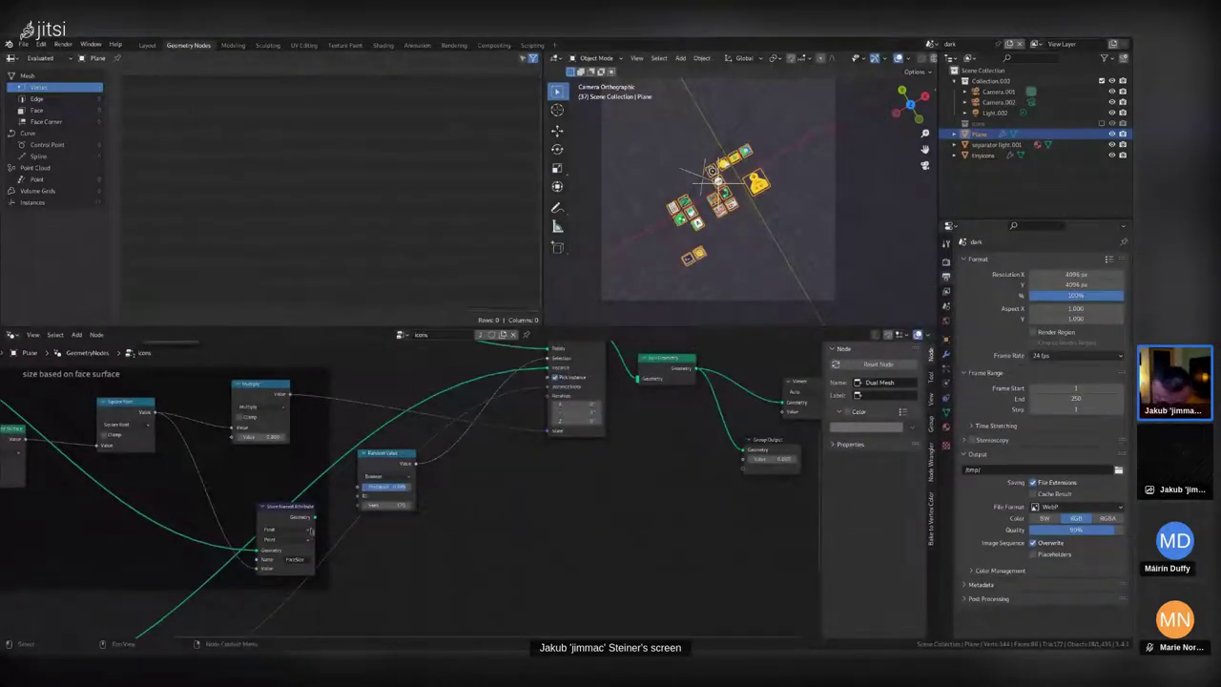
{"action": "middle_click_drag", "start_coordinate": [286, 429], "coordinate": [352, 470]}
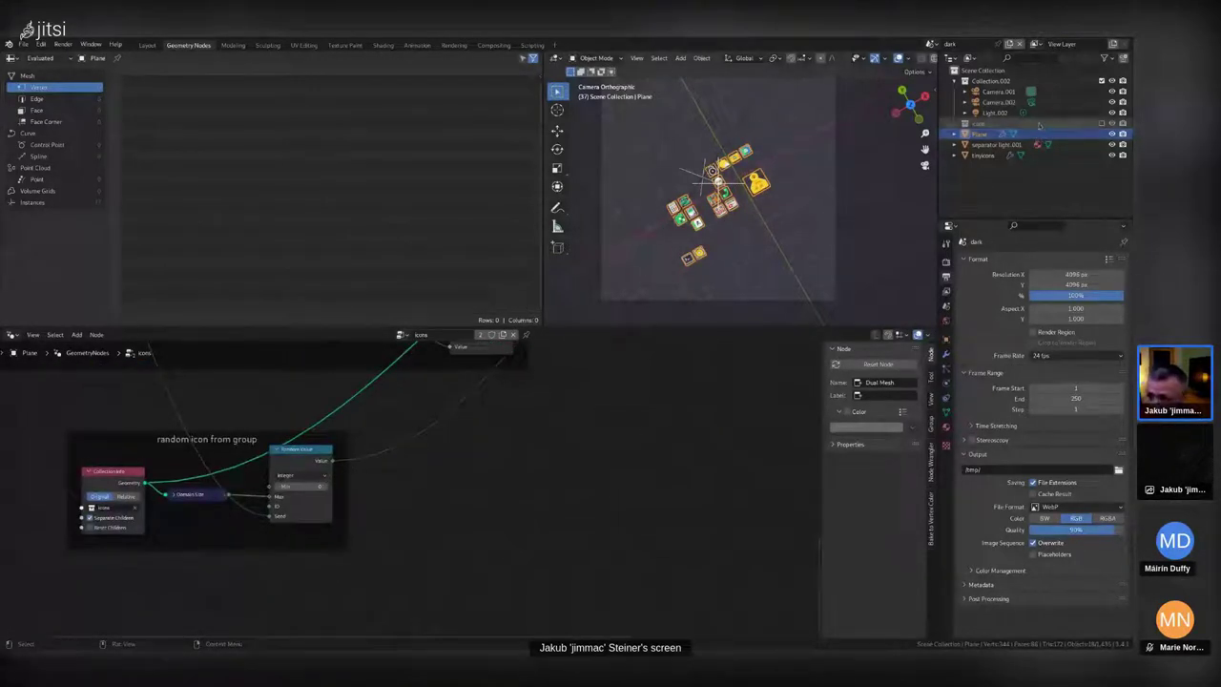
{"action": "left_click", "coordinate": [1039, 125]}
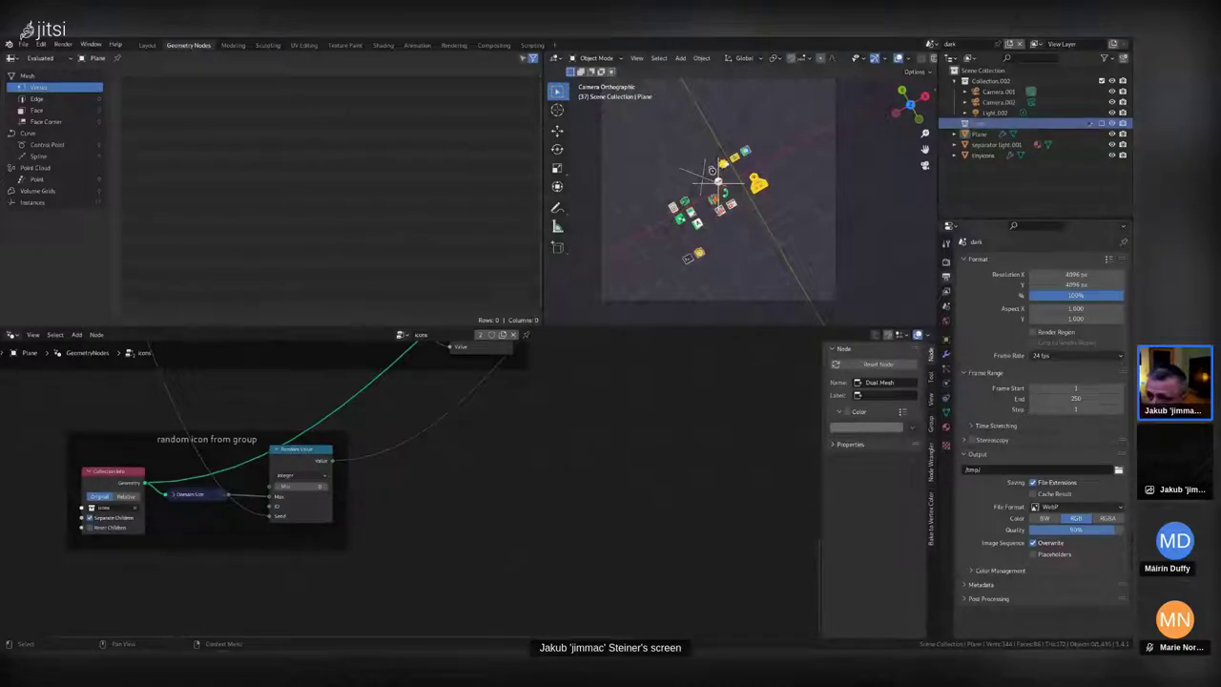
{"action": "left_click", "coordinate": [1102, 124]}
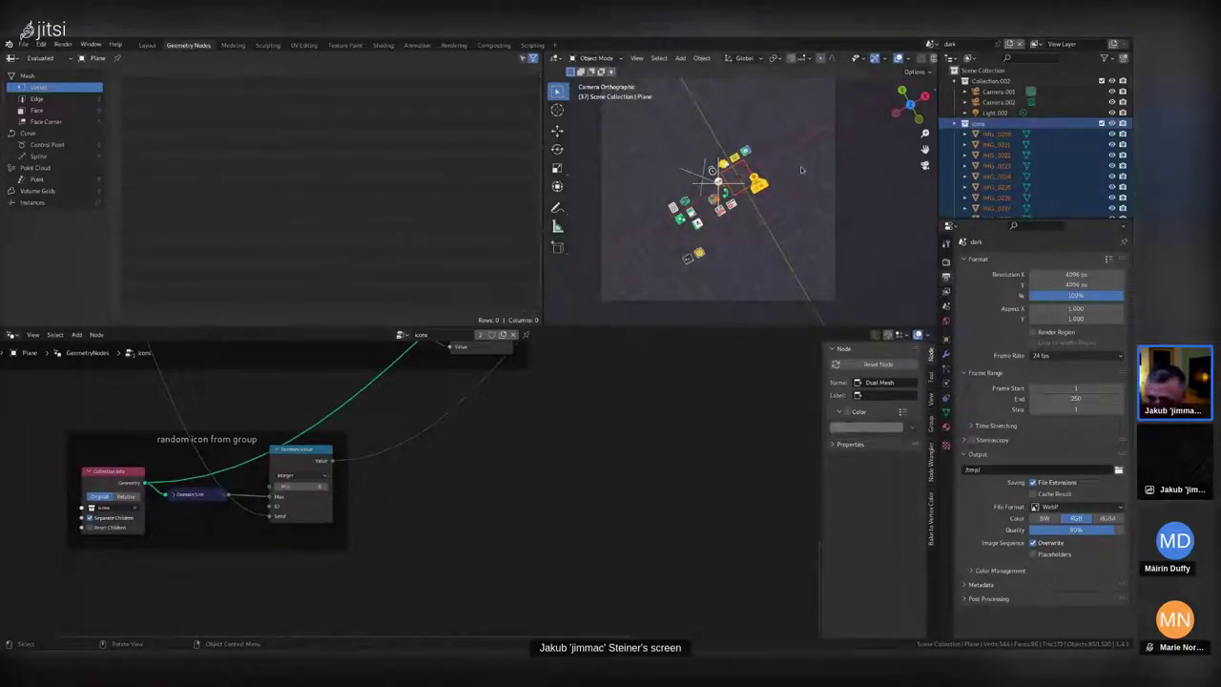
Isolate the icons collection's planes in local view and examine the stacked image planes up close at an angle.
{"action": "key", "text": "KP_Divide"}
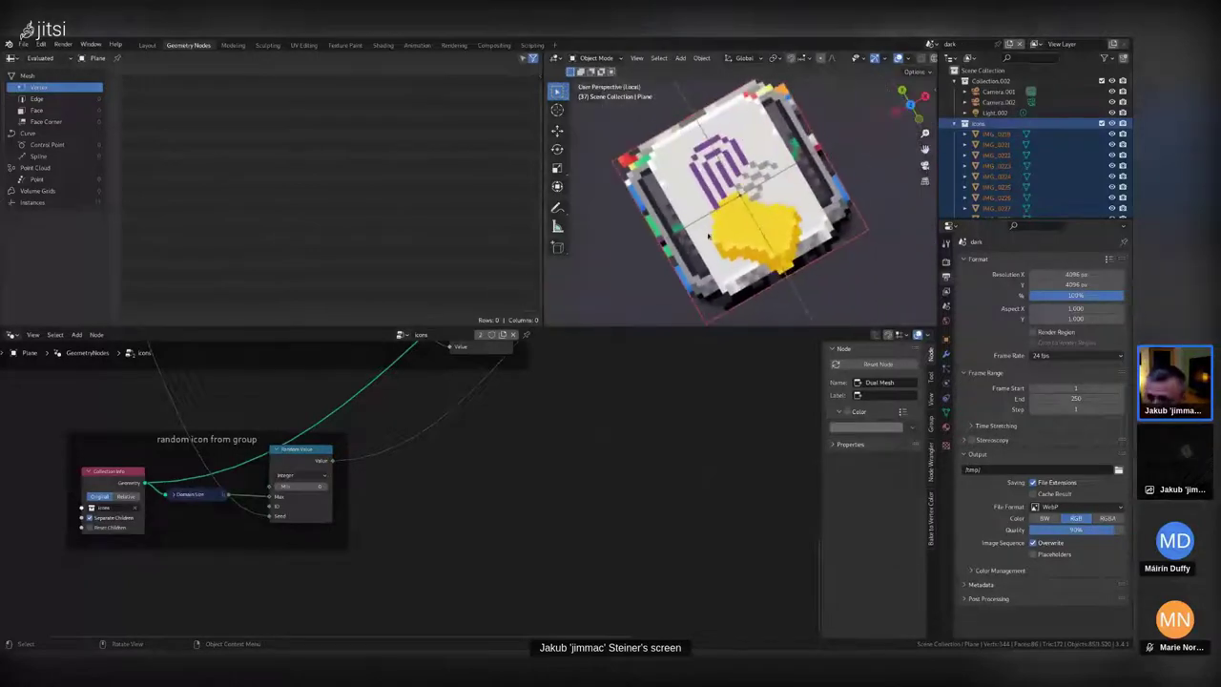
{"action": "middle_click_drag", "start_coordinate": [708, 236], "coordinate": [730, 155]}
{"action": "middle_click_drag", "start_coordinate": [656, 228], "coordinate": [672, 224]}
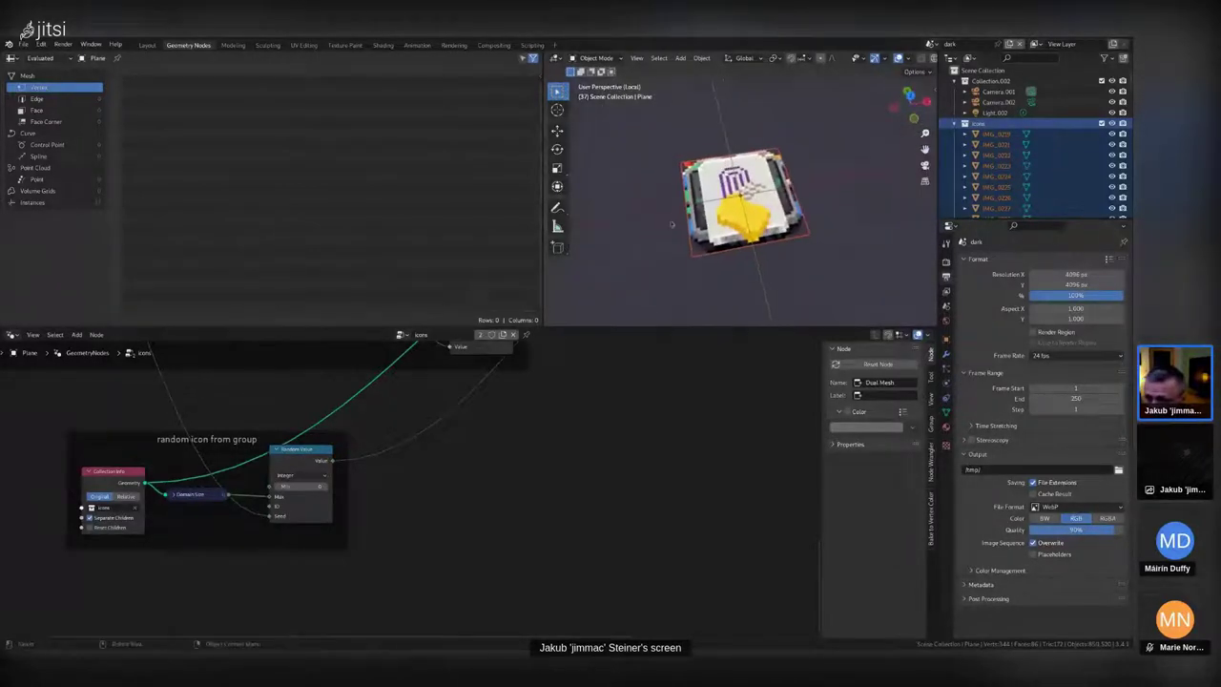
{"action": "middle_click_drag", "start_coordinate": [784, 180], "coordinate": [786, 191]}
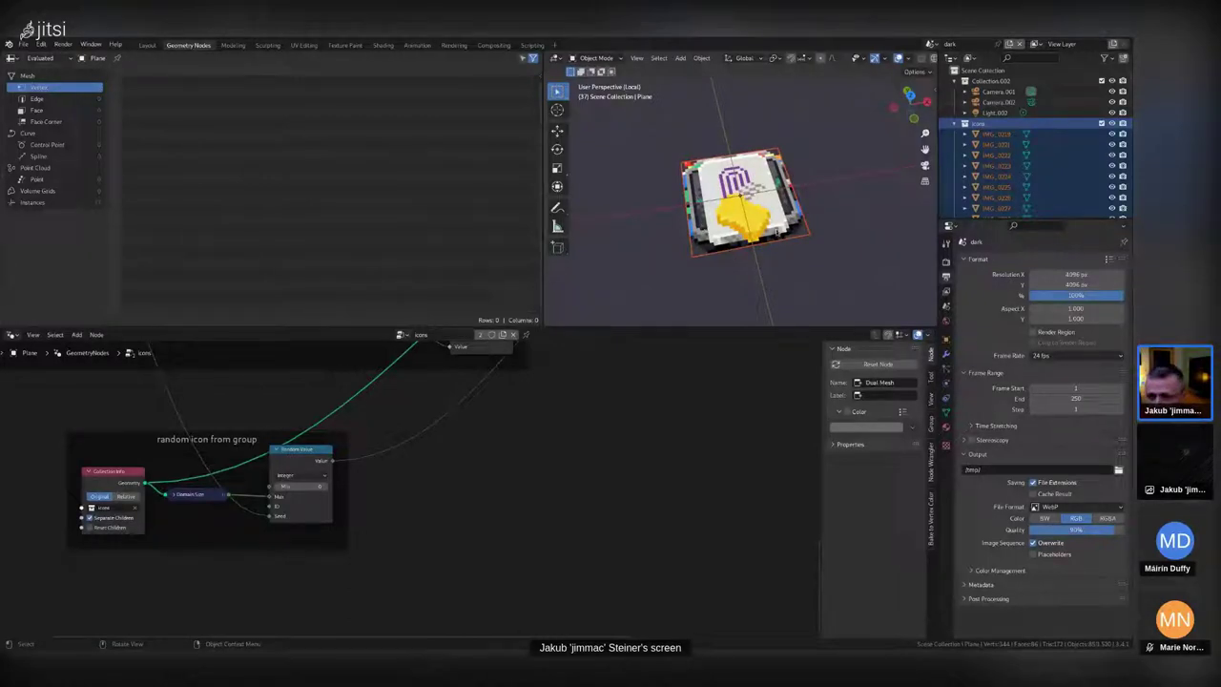
{"action": "scroll", "coordinate": [740, 222], "scroll_direction": "up", "scroll_amount": 5}
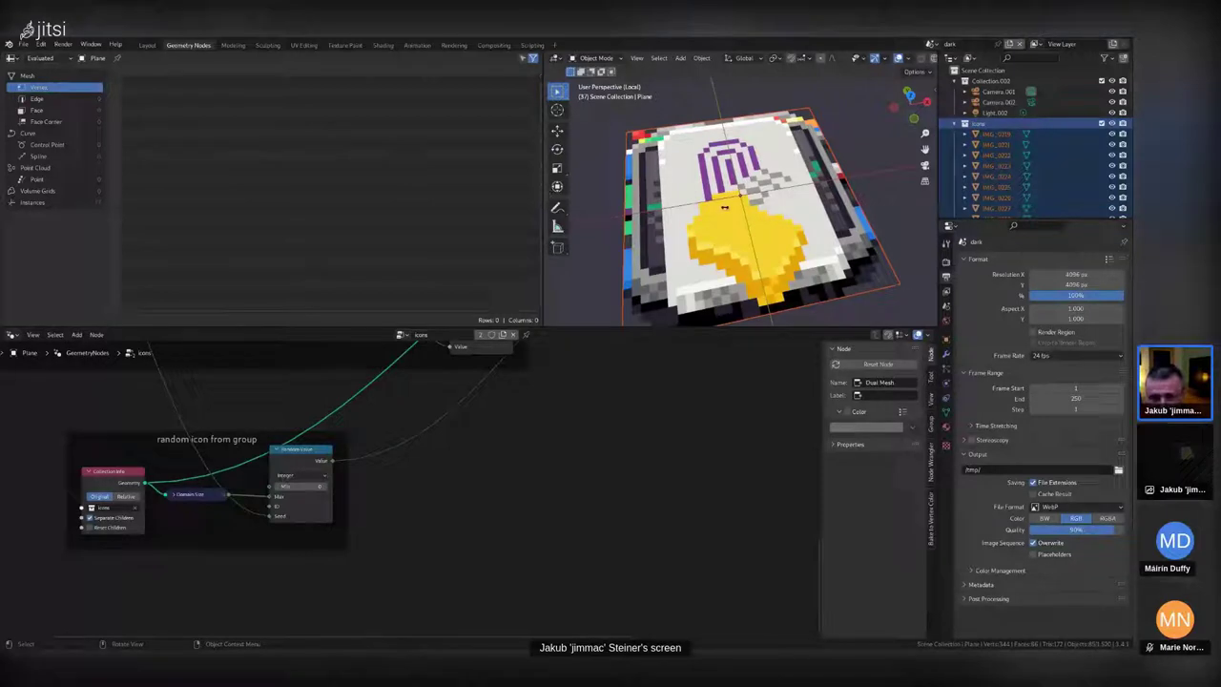
Switch to the Shading workspace, set the viewport to rendered shading and select the IMG_0227 plane to show its material.
{"action": "left_click", "coordinate": [349, 46]}
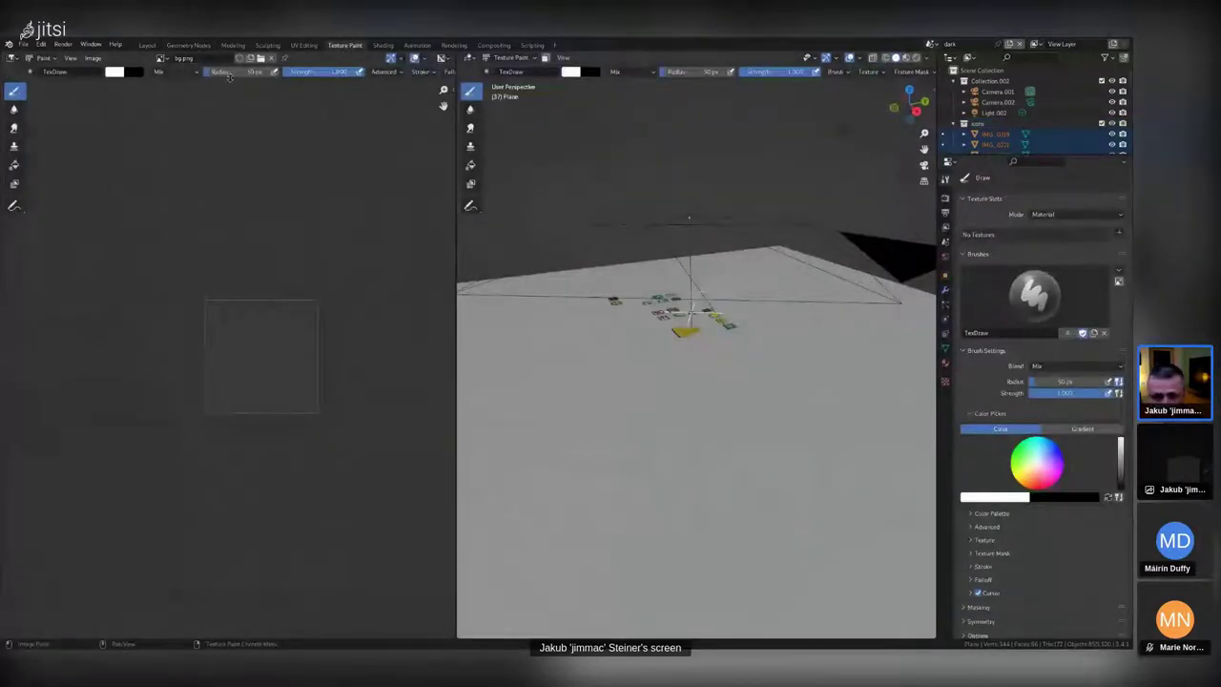
{"action": "left_click", "coordinate": [382, 45]}
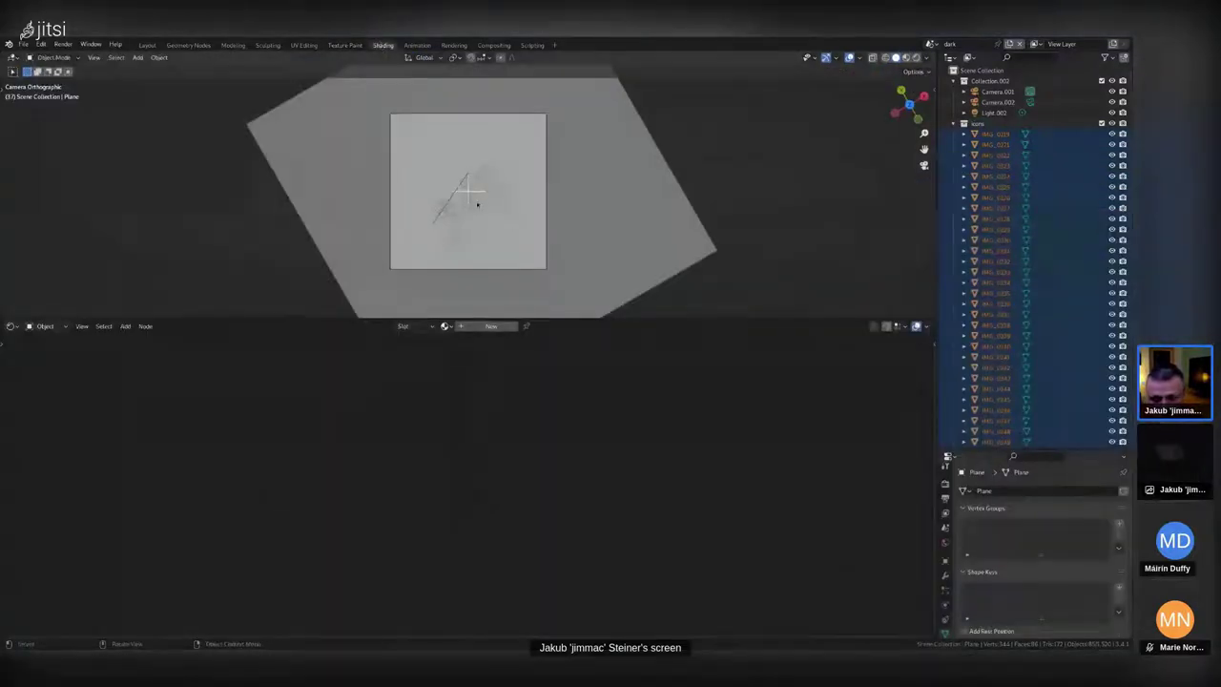
{"action": "key", "text": "z"}
{"action": "left_click", "coordinate": [546, 196]}
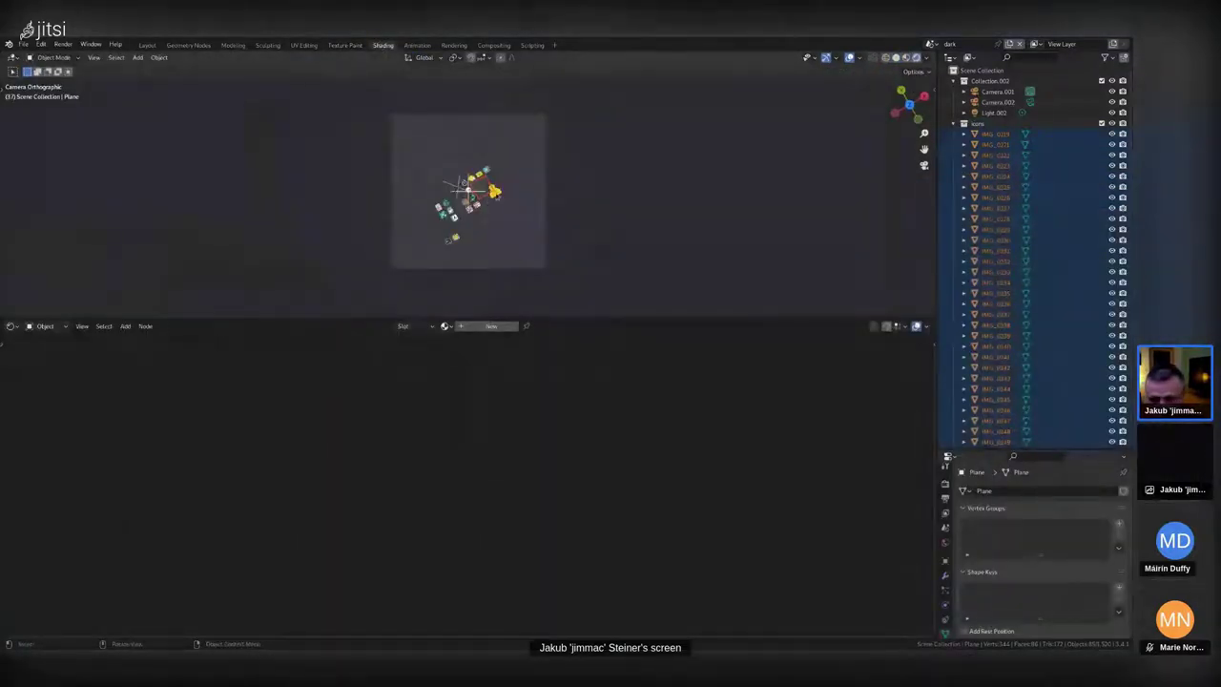
{"action": "left_click", "coordinate": [445, 327]}
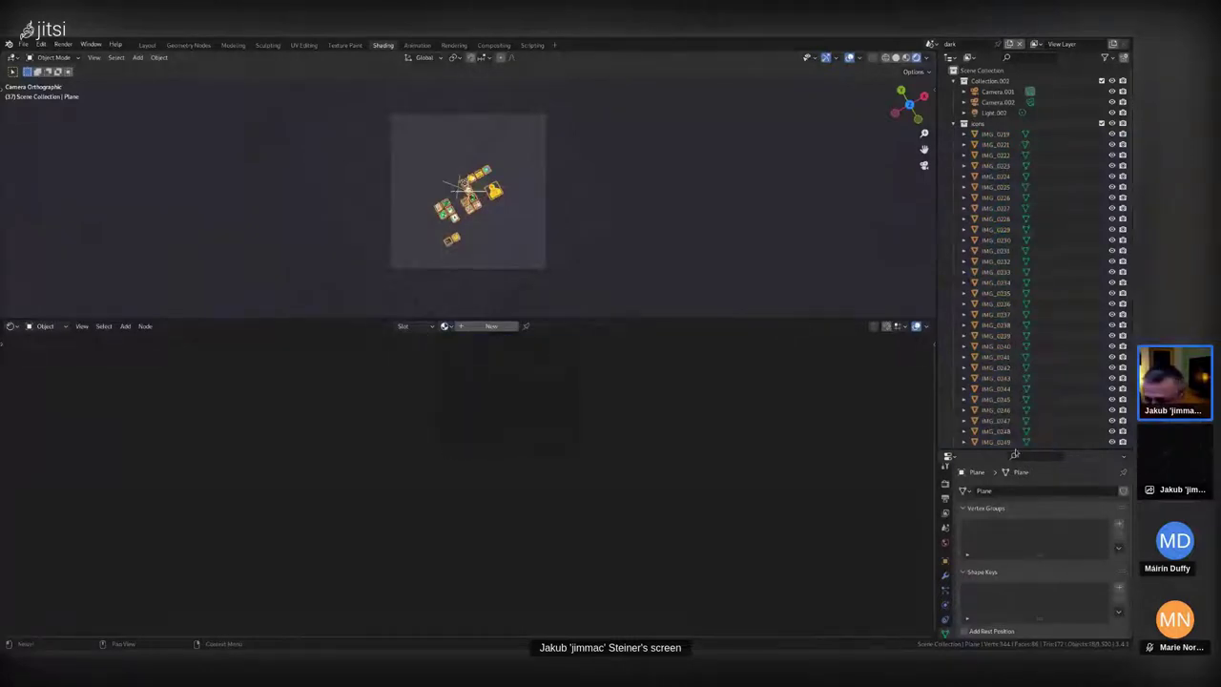
{"action": "left_click", "coordinate": [995, 208]}
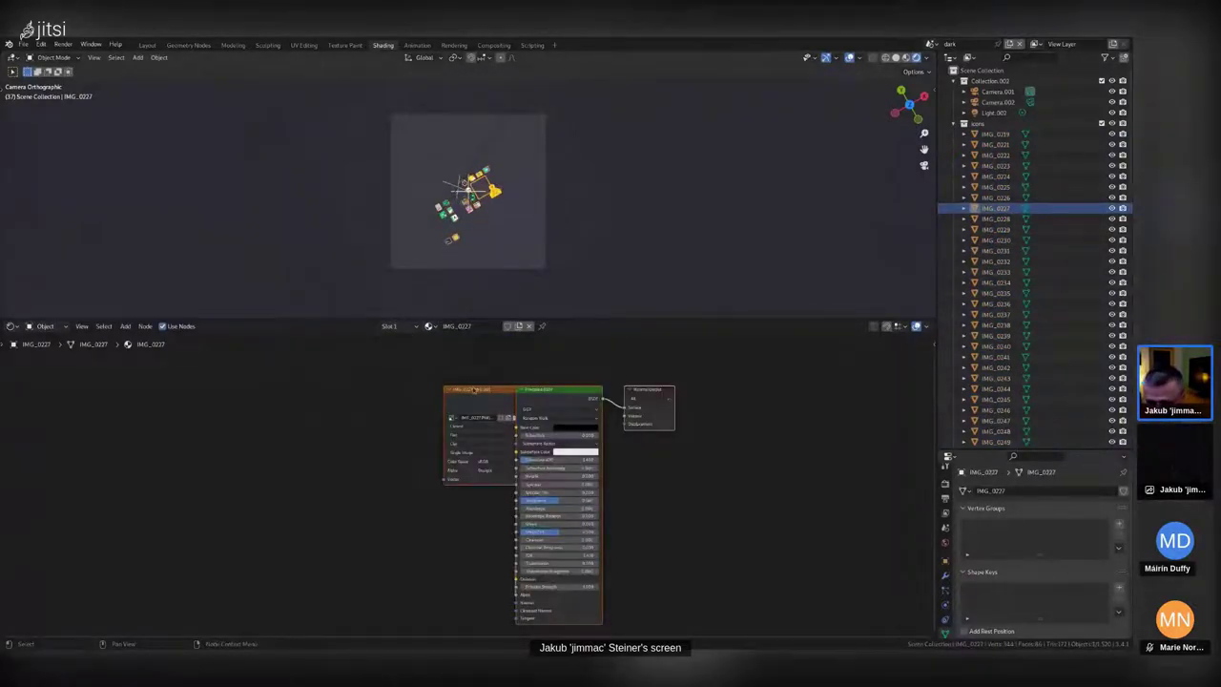
Move the IMG_0227 image texture node clear of the Principled BSDF node.
{"action": "left_click_drag", "start_coordinate": [485, 390], "coordinate": [372, 388]}
{"action": "middle_click_drag", "start_coordinate": [449, 427], "coordinate": [456, 408]}
{"action": "scroll", "coordinate": [456, 408], "scroll_direction": "up", "scroll_amount": 2}
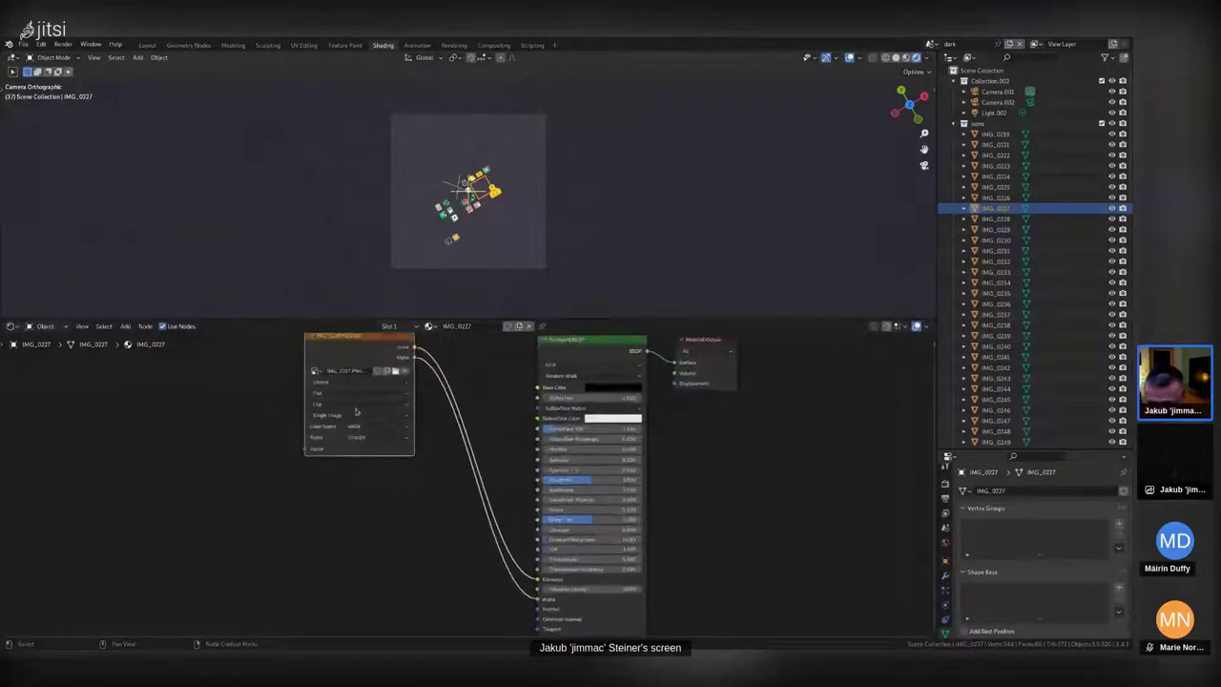
{"action": "middle_click_drag", "start_coordinate": [307, 389], "coordinate": [360, 442]}
Check the image texture's interpolation options, keeping Closest, and isolate the IMG_0227 plane in local view.
{"action": "left_click", "coordinate": [360, 442]}
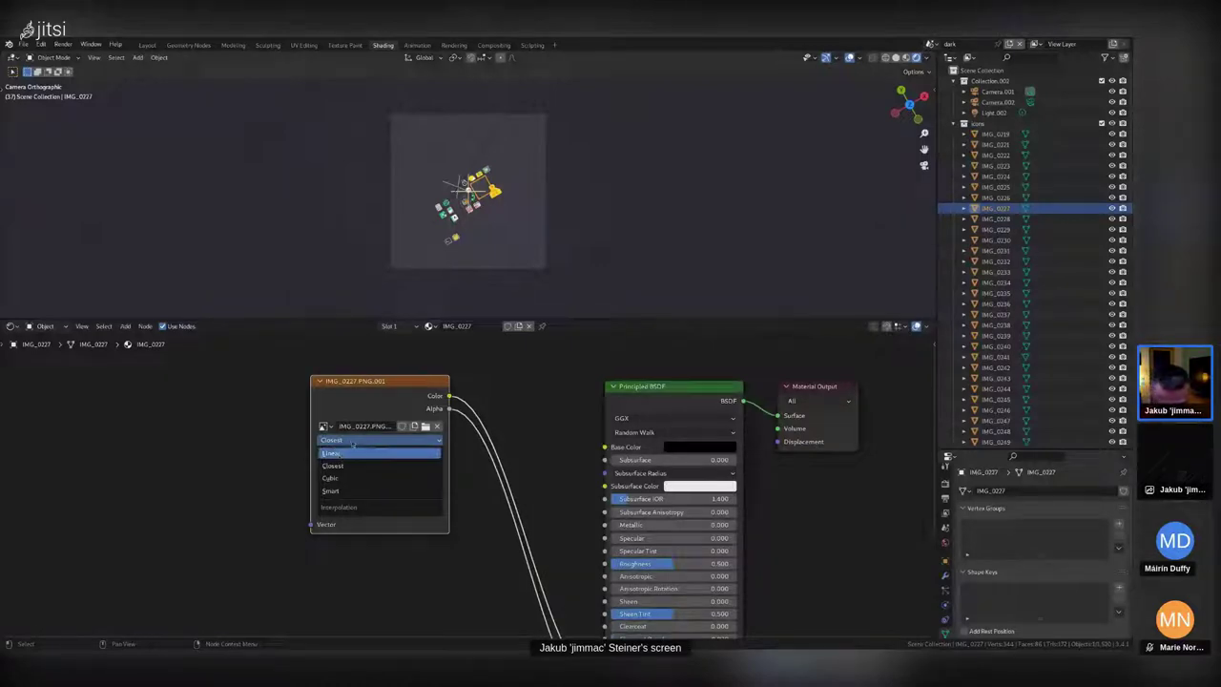
{"action": "left_click", "coordinate": [336, 443]}
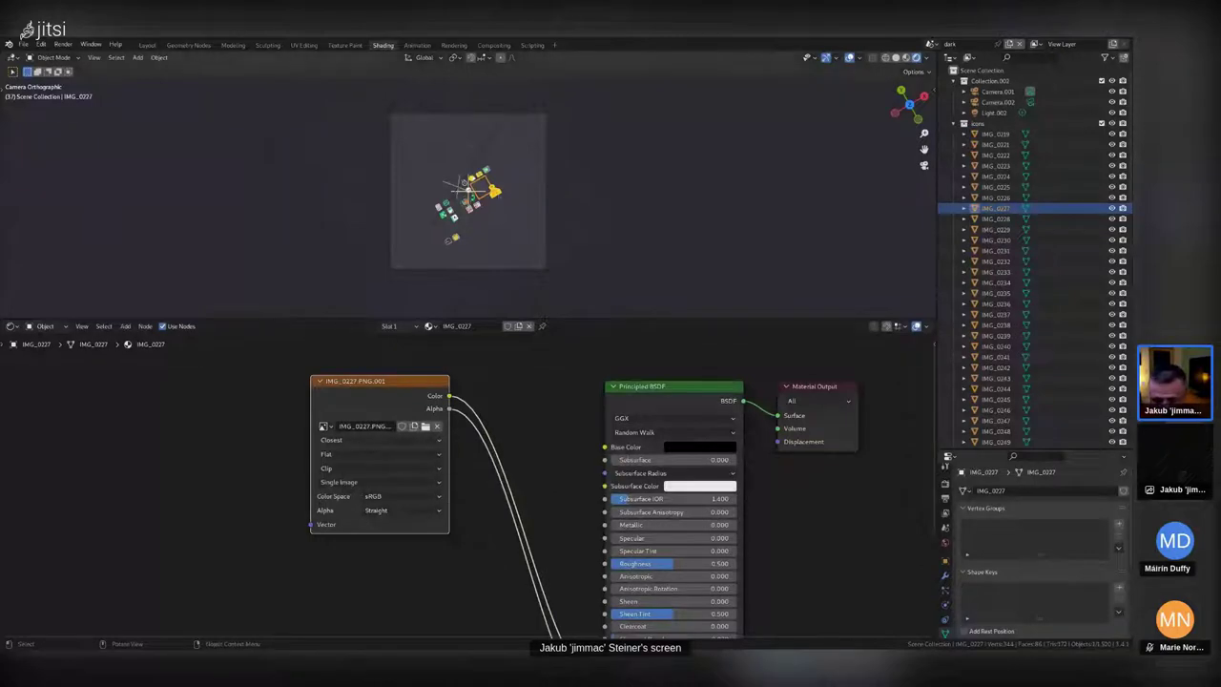
{"action": "key", "text": "KP_Divide"}
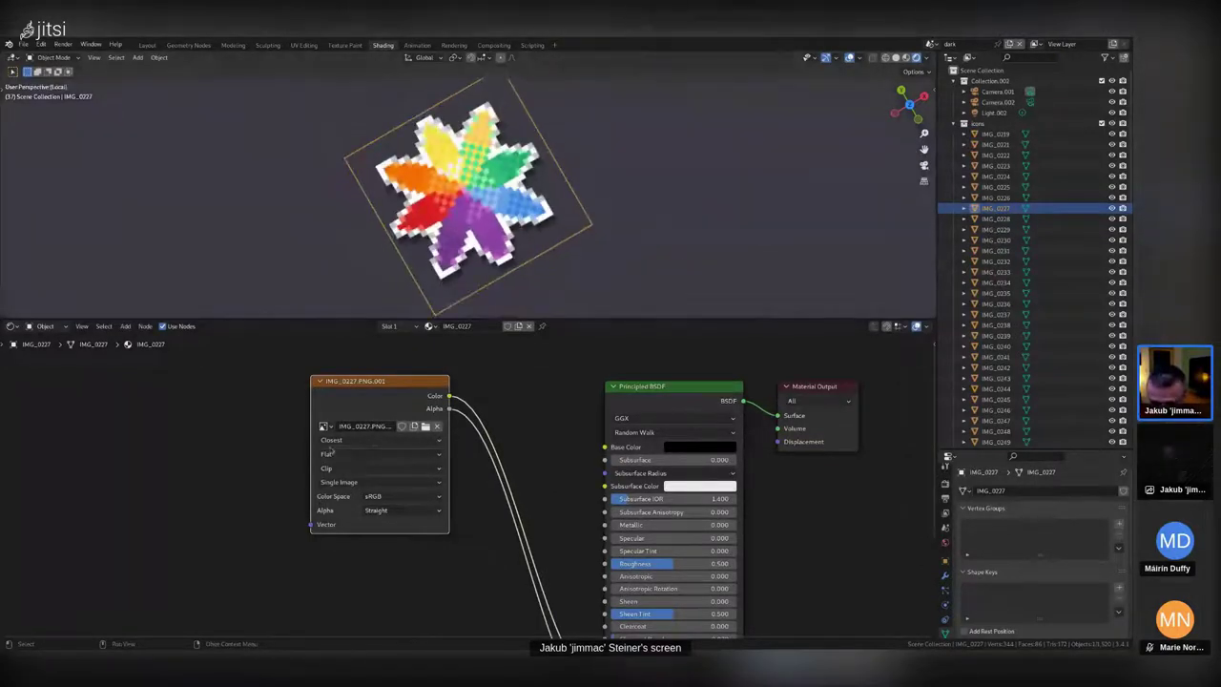
Try Linear interpolation on the IMG_0227 image texture and undo the change.
{"action": "left_click", "coordinate": [330, 454]}
{"action": "left_click", "coordinate": [345, 460]}
{"action": "left_click", "coordinate": [343, 447]}
{"action": "left_click", "coordinate": [343, 459]}
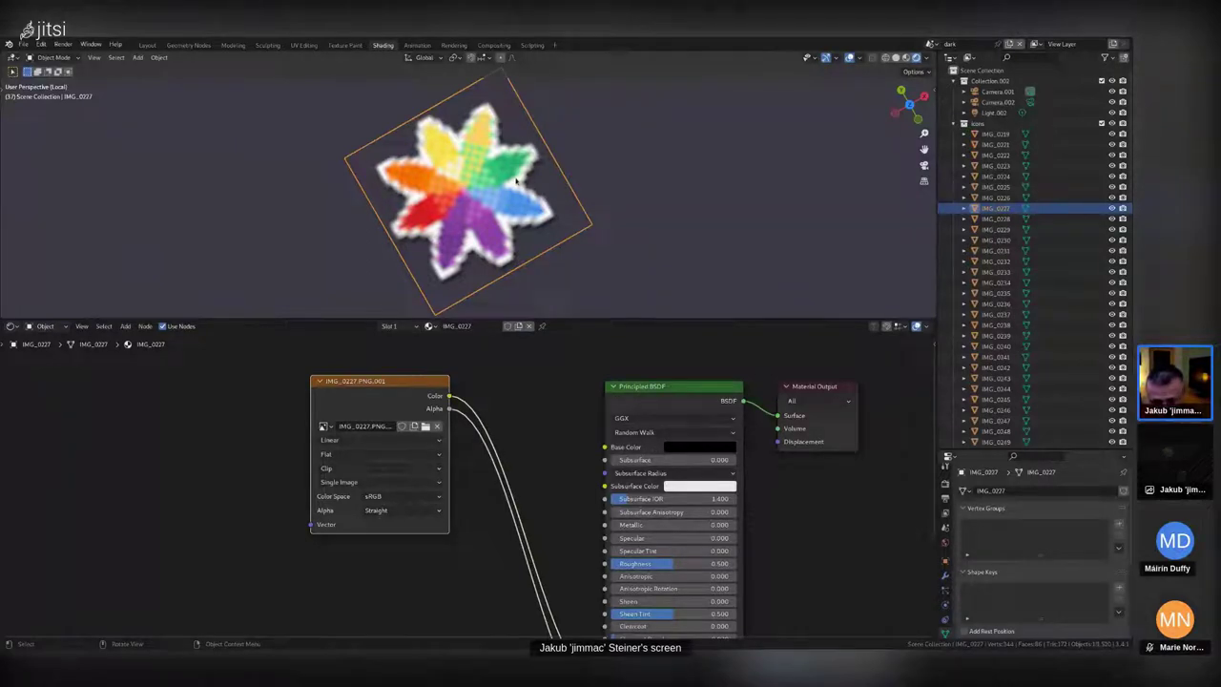
{"action": "key", "text": "ctrl+z"}
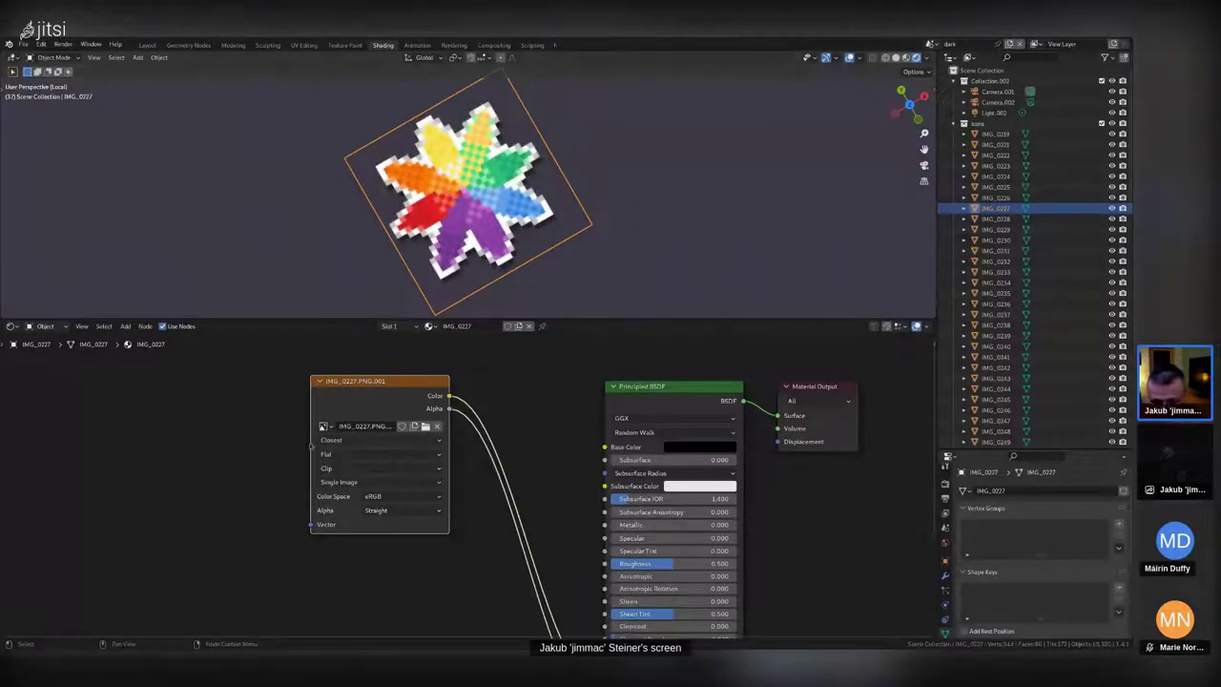
Switch to the Geometry Nodes workspace, exclude the icons collection and select the Plane in camera view to show its node tree.
{"action": "left_click", "coordinate": [148, 45]}
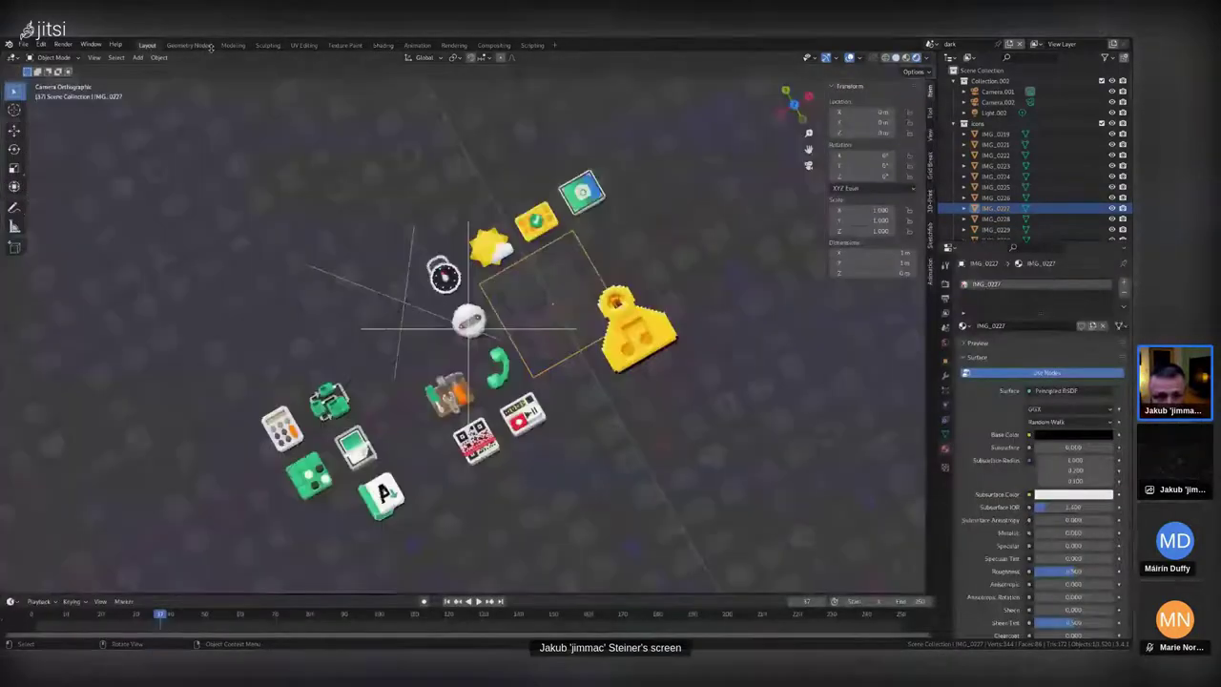
{"action": "left_click", "coordinate": [190, 46]}
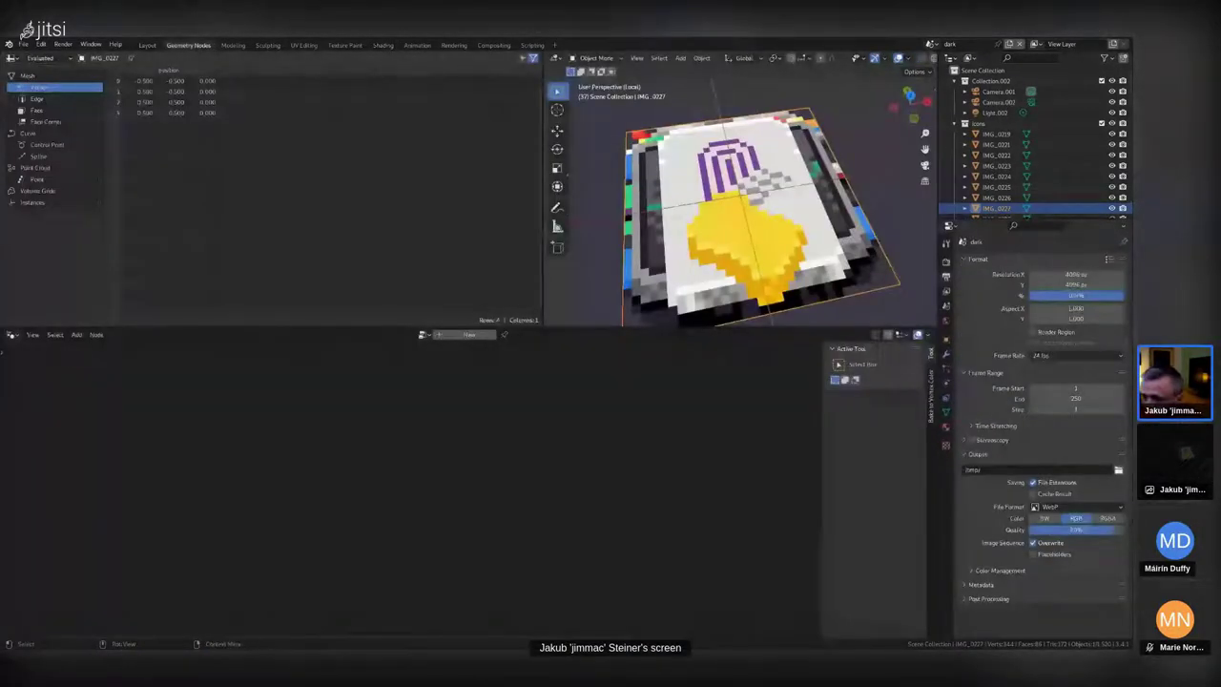
{"action": "left_click", "coordinate": [1102, 123]}
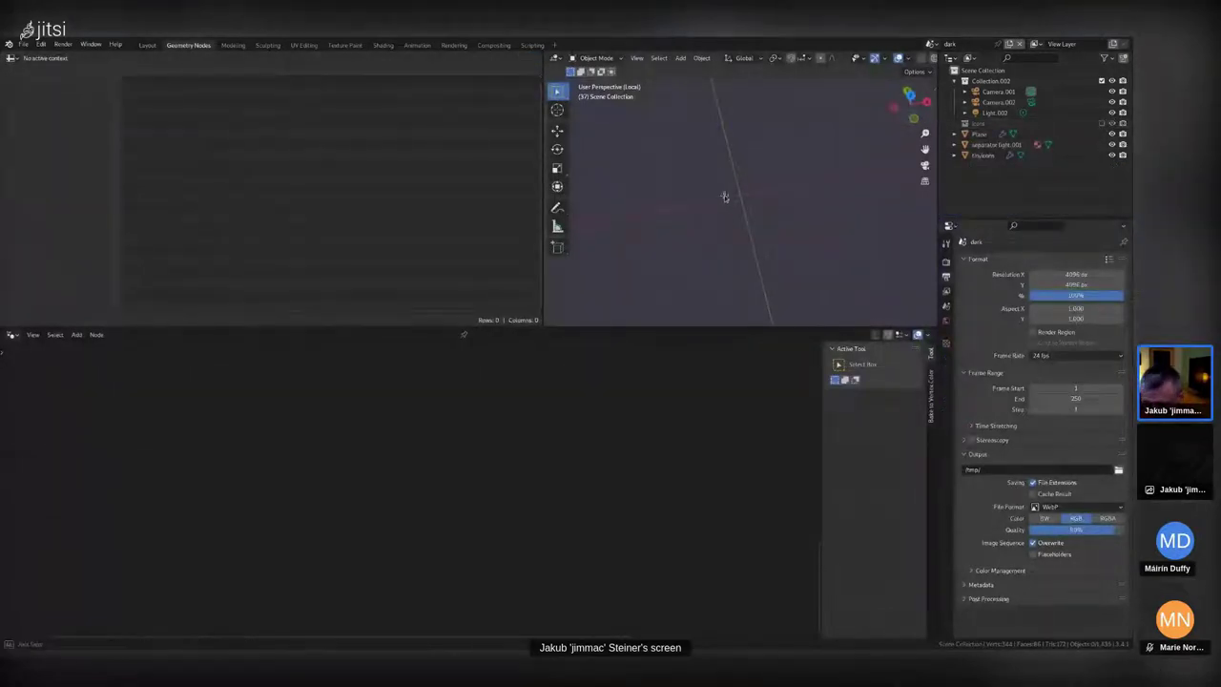
{"action": "middle_click_drag", "start_coordinate": [724, 195], "coordinate": [725, 196]}
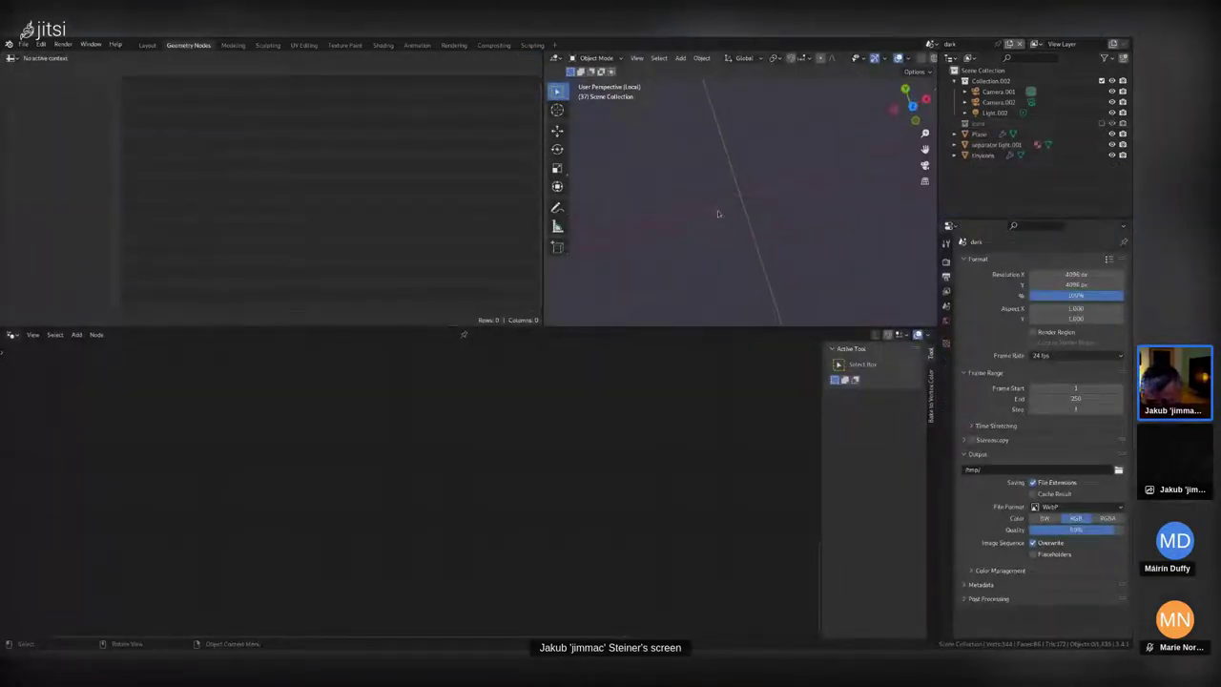
{"action": "key", "text": "KP_0"}
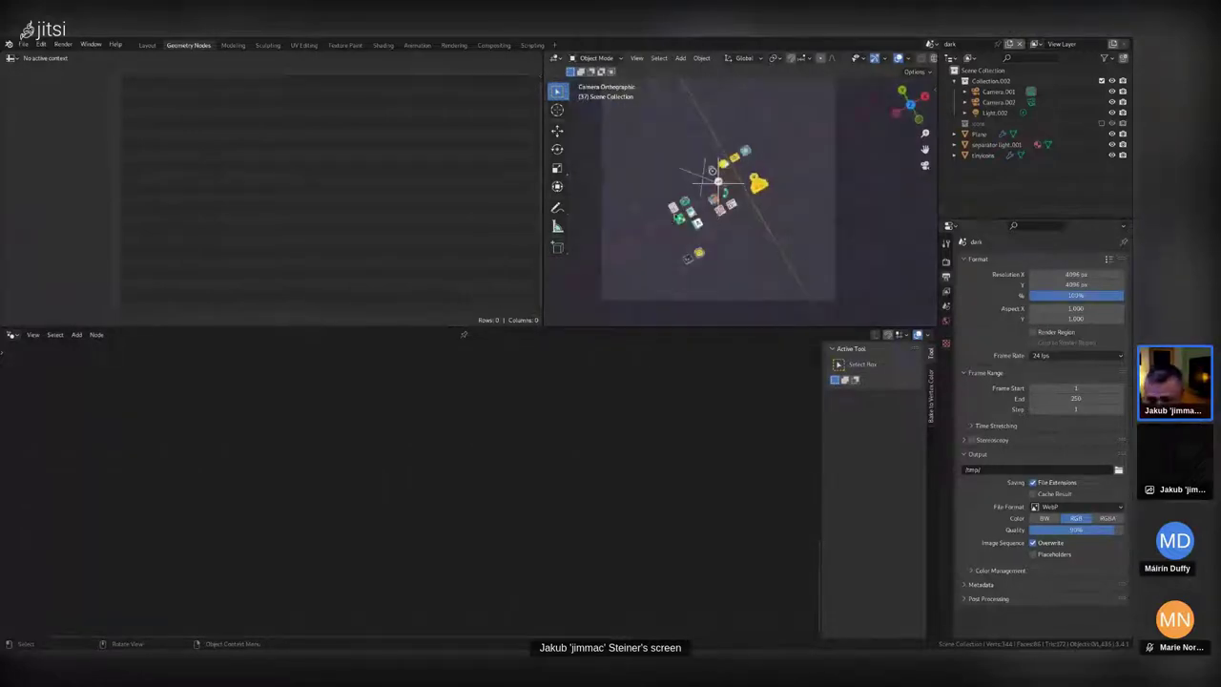
{"action": "left_click", "coordinate": [692, 222]}
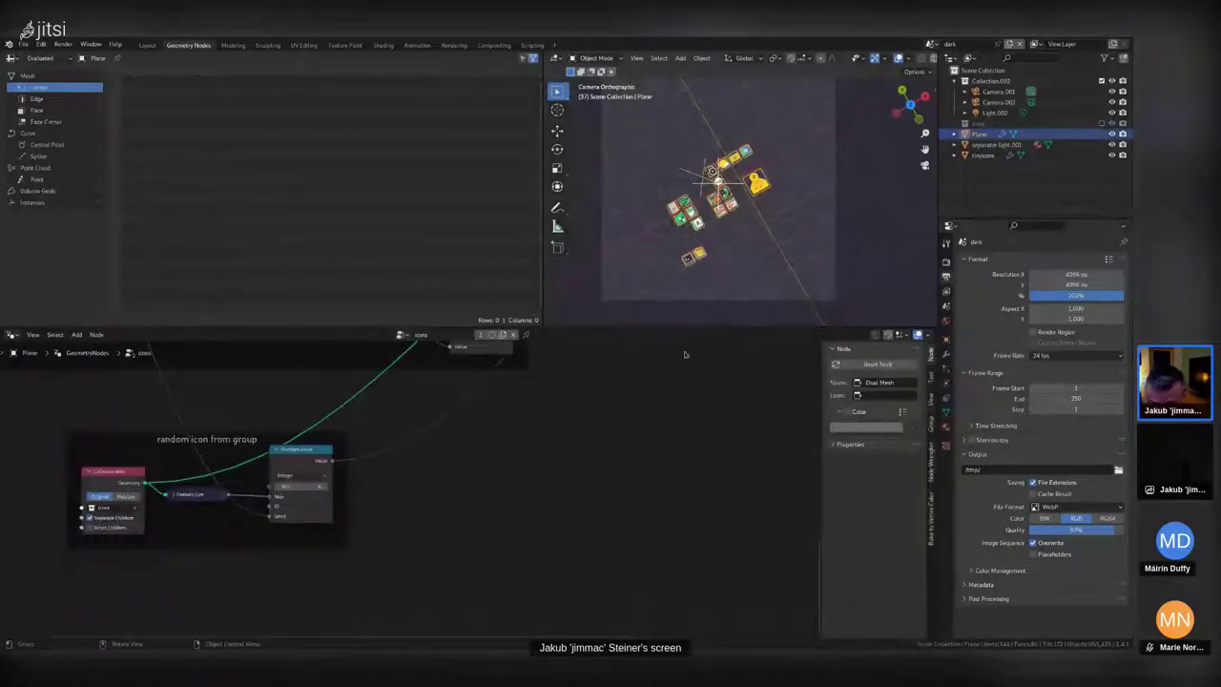
Examine the Random Value node in the "random icon from group" frame and its type options, keeping Integer.
{"action": "middle_click_drag", "start_coordinate": [514, 434], "coordinate": [248, 641]}
{"action": "middle_click_drag", "start_coordinate": [372, 555], "coordinate": [326, 593]}
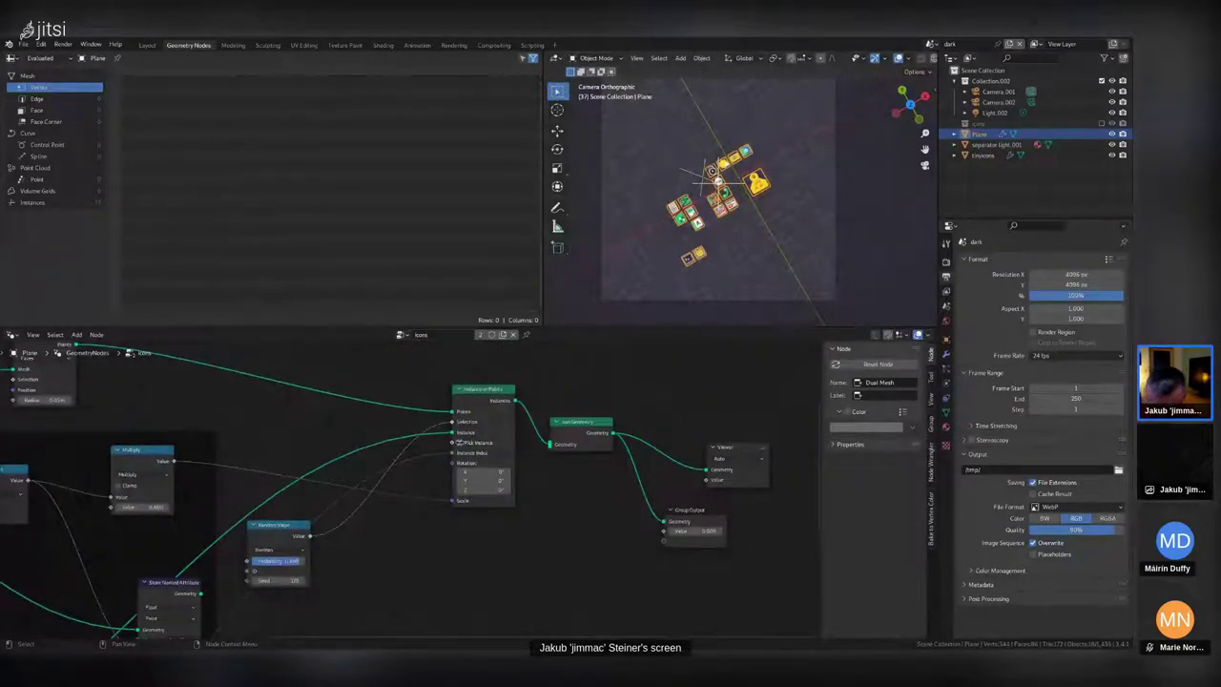
{"action": "key", "text": "KP_Decimal"}
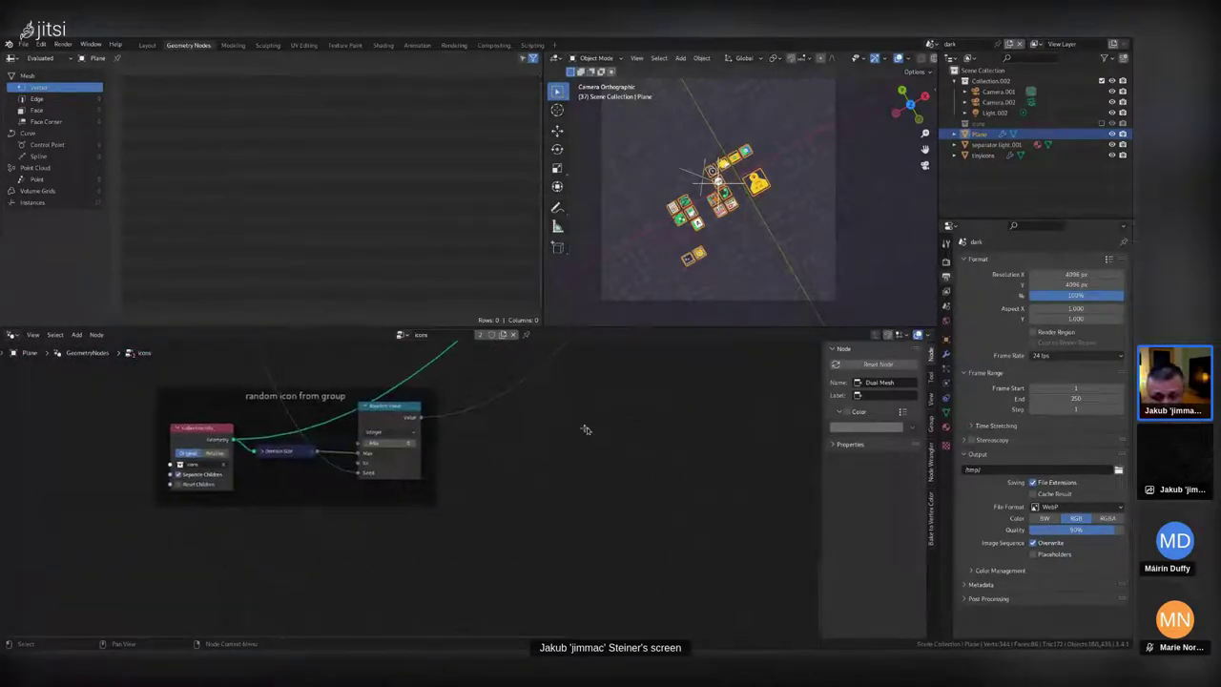
{"action": "middle_click_drag", "start_coordinate": [586, 430], "coordinate": [516, 394]}
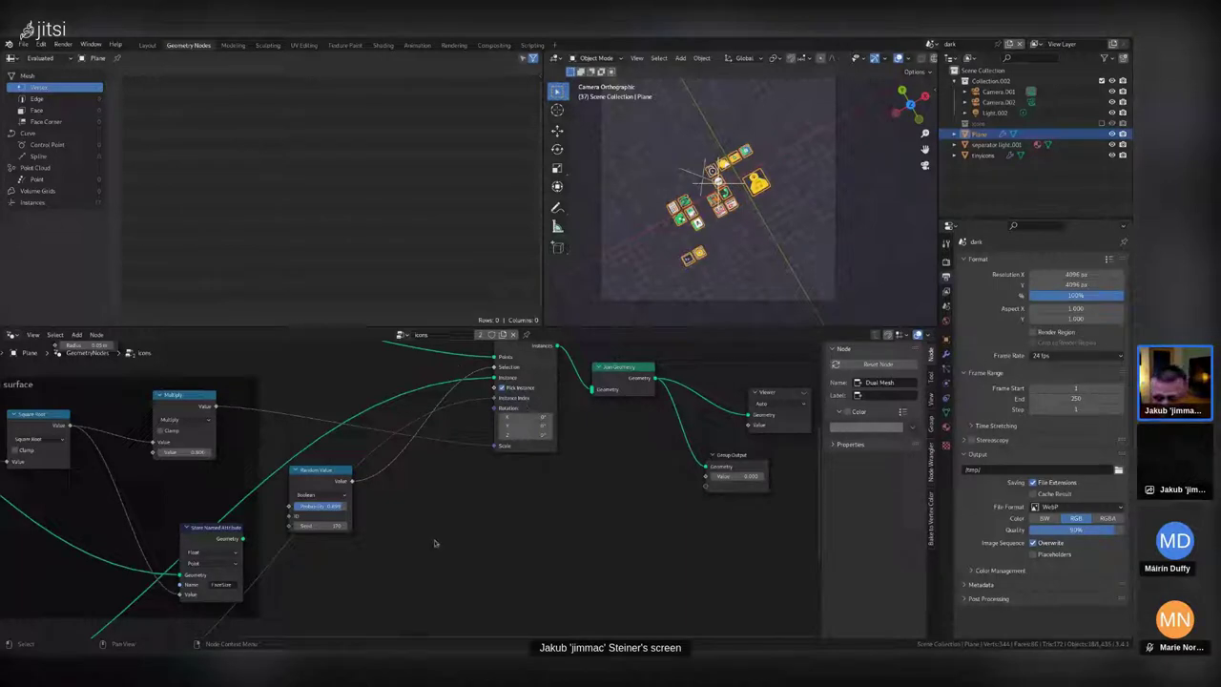
{"action": "middle_click_drag", "start_coordinate": [373, 591], "coordinate": [388, 436]}
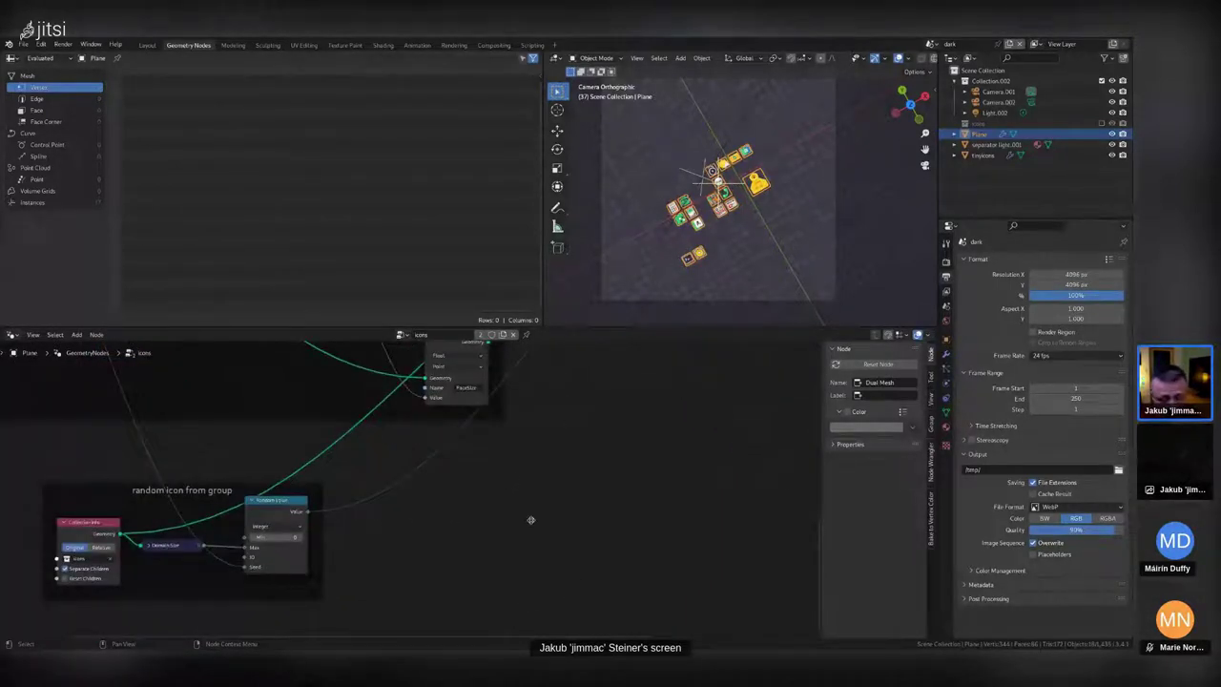
{"action": "middle_click_drag", "start_coordinate": [532, 520], "coordinate": [398, 520]}
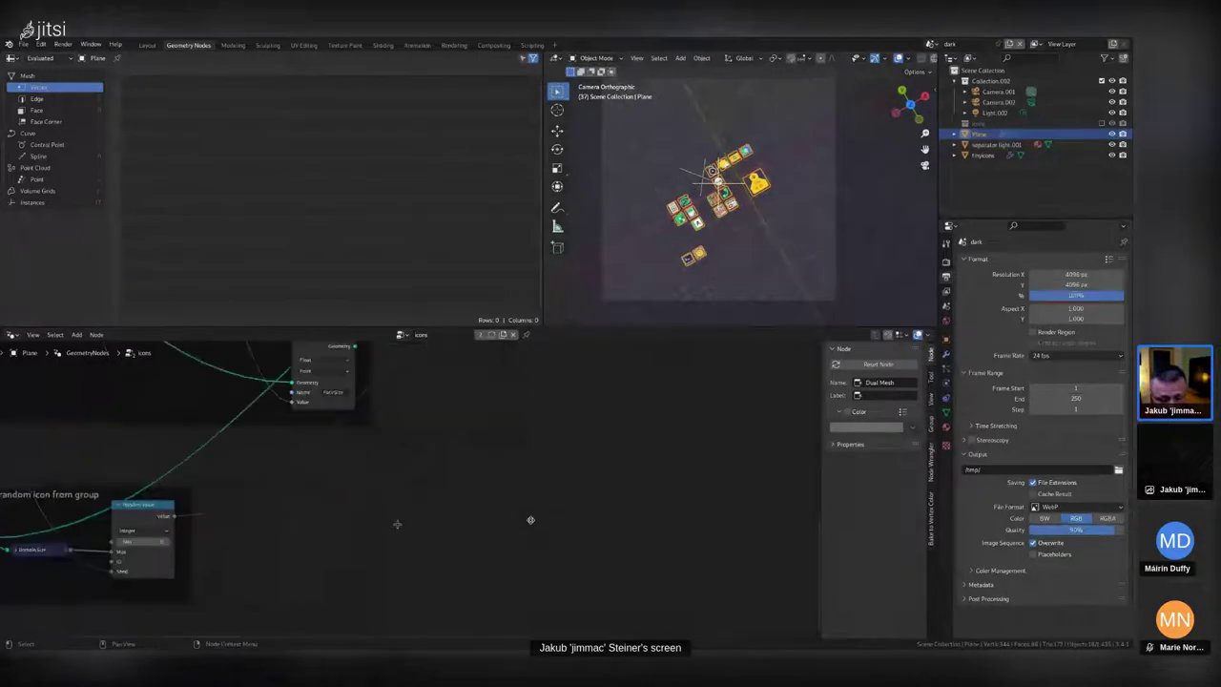
{"action": "left_click", "coordinate": [157, 529]}
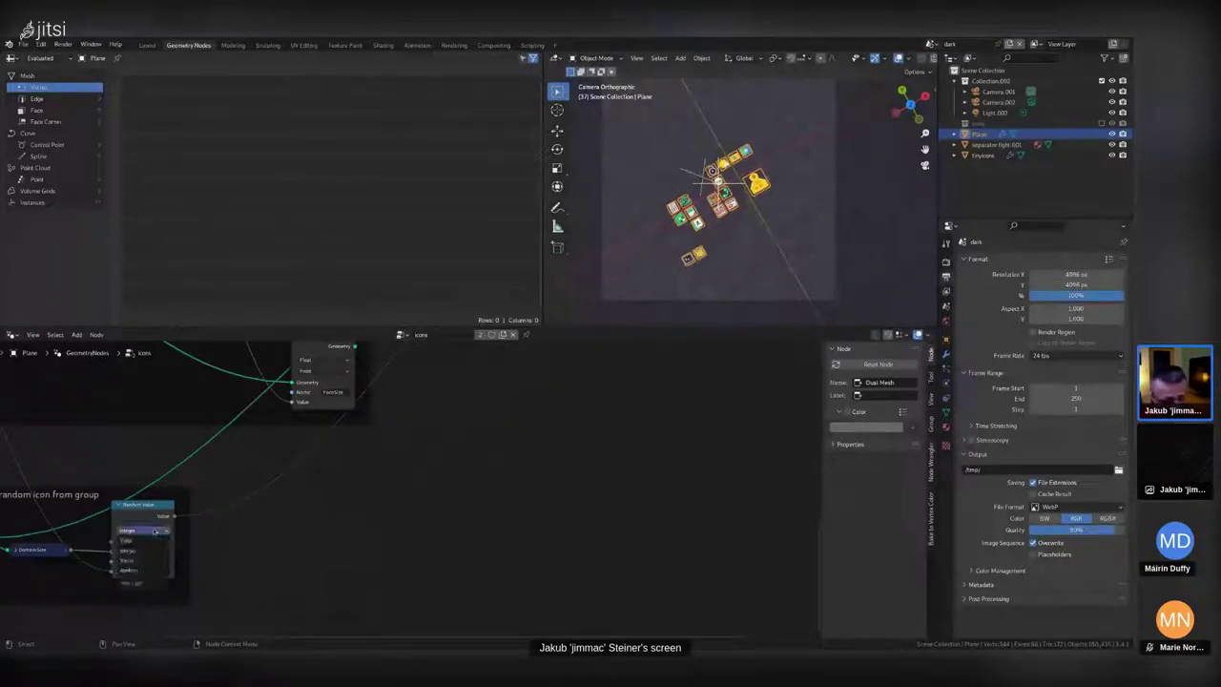
{"action": "left_click", "coordinate": [128, 550]}
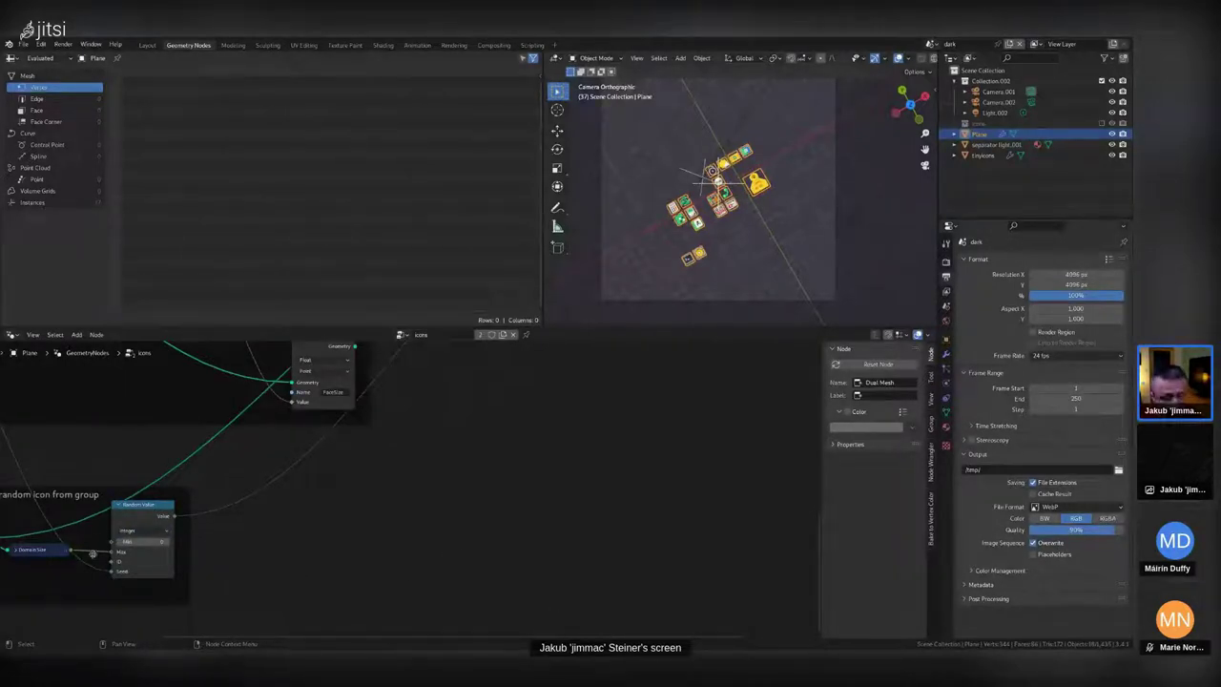
Expand the collapsed Domain Size node between the Collection Info and Random Value nodes.
{"action": "middle_click_drag", "start_coordinate": [131, 547], "coordinate": [403, 546]}
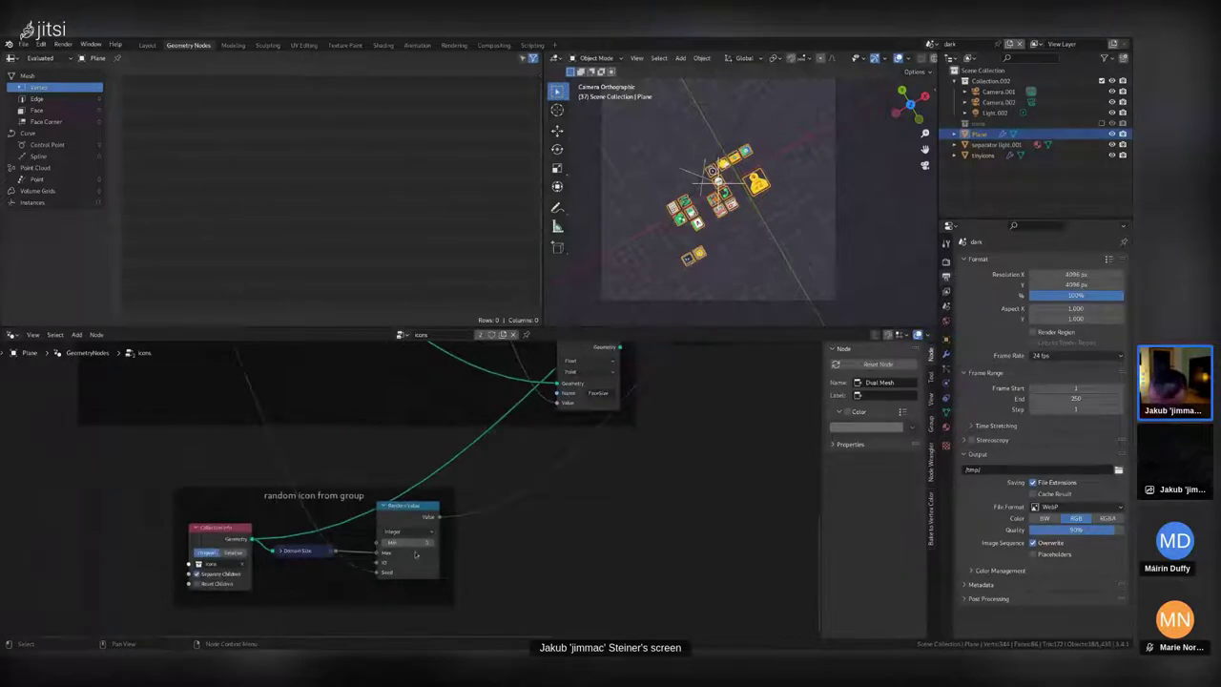
{"action": "left_click", "coordinate": [278, 550]}
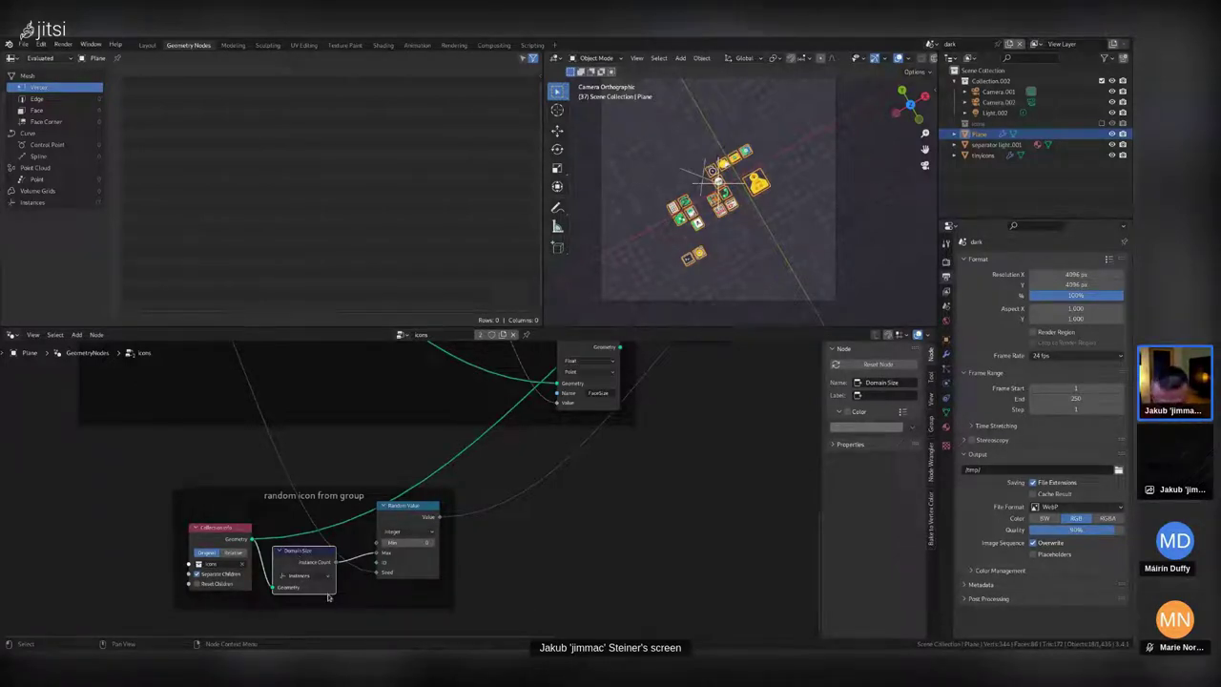
{"action": "middle_click_drag", "start_coordinate": [462, 559], "coordinate": [187, 563]}
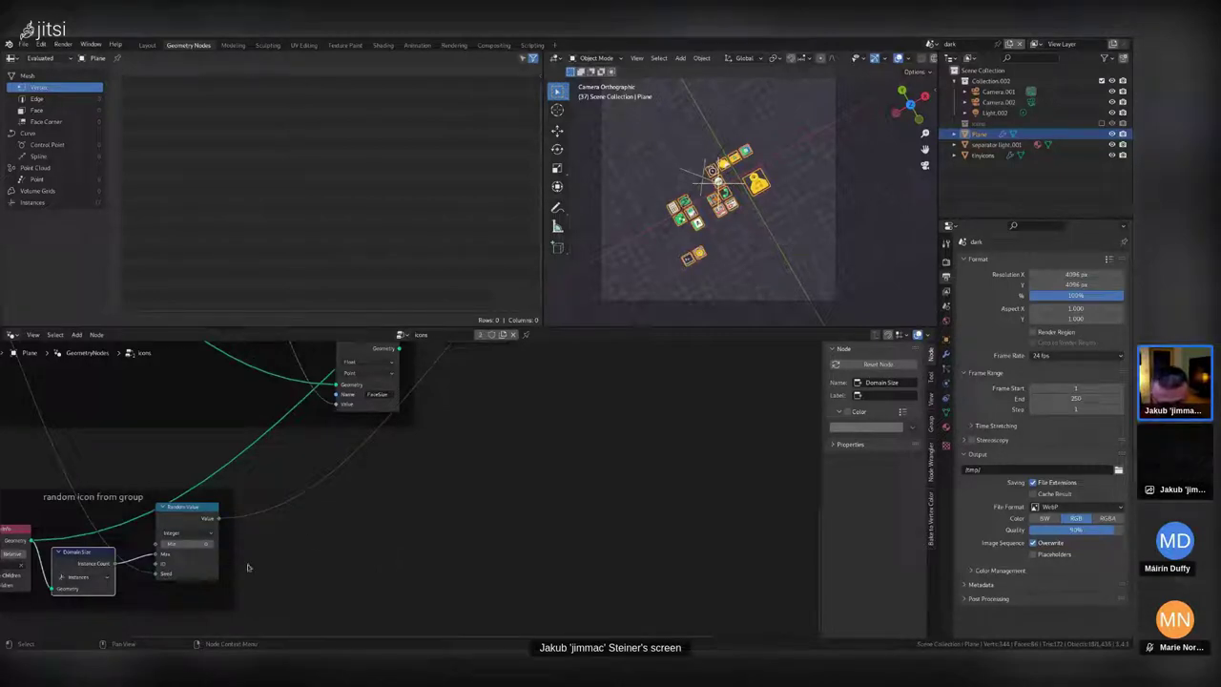
Enlarge the node editor and examine the Instance on Points node's inputs and the Random Value and Multiply nodes feeding them.
{"action": "middle_click_drag", "start_coordinate": [563, 409], "coordinate": [355, 553]}
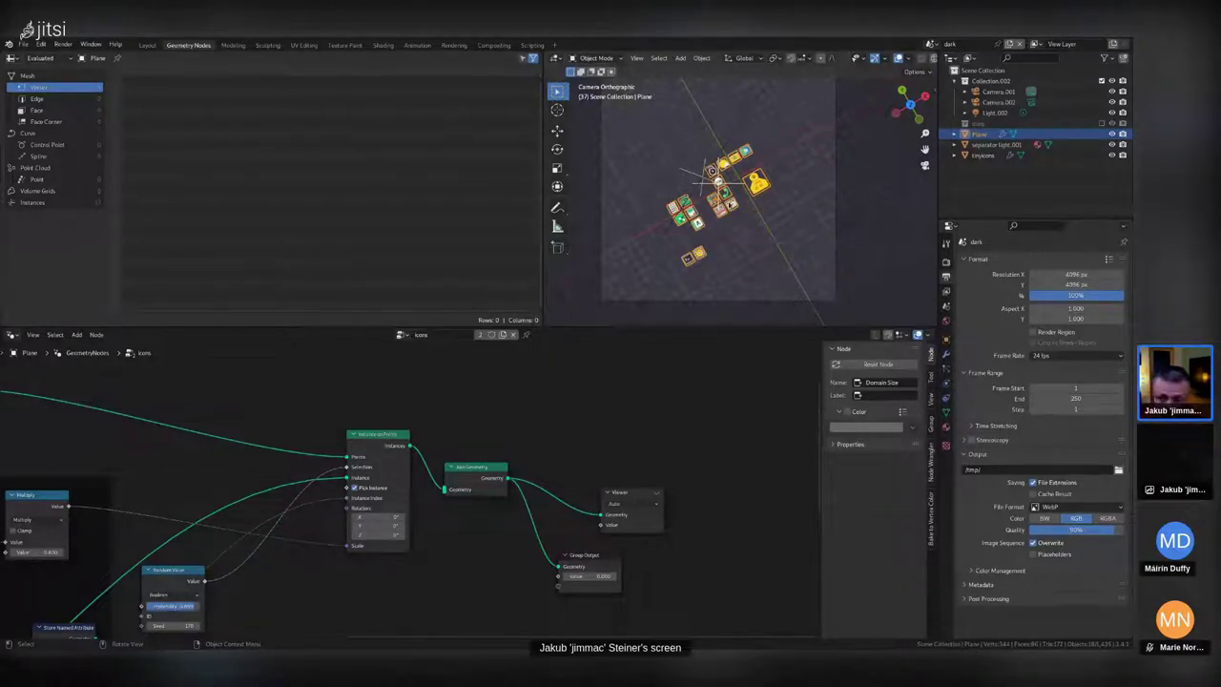
{"action": "left_click_drag", "start_coordinate": [363, 327], "coordinate": [363, 226]}
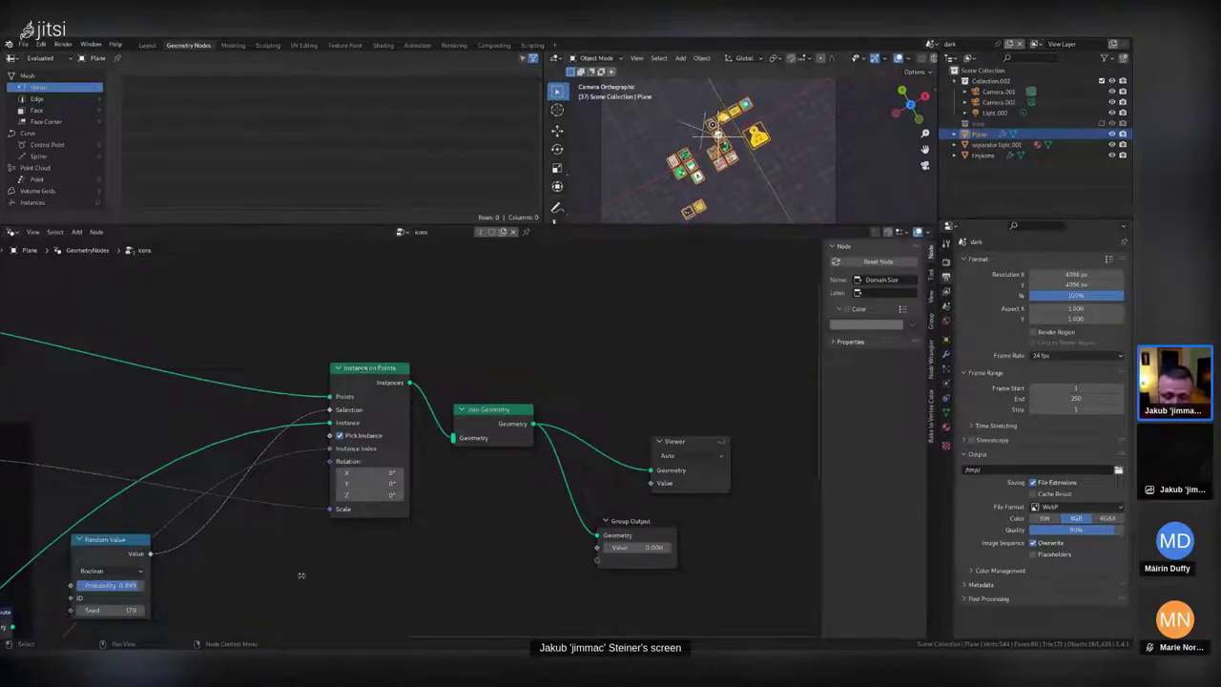
{"action": "middle_click_drag", "start_coordinate": [403, 416], "coordinate": [479, 402]}
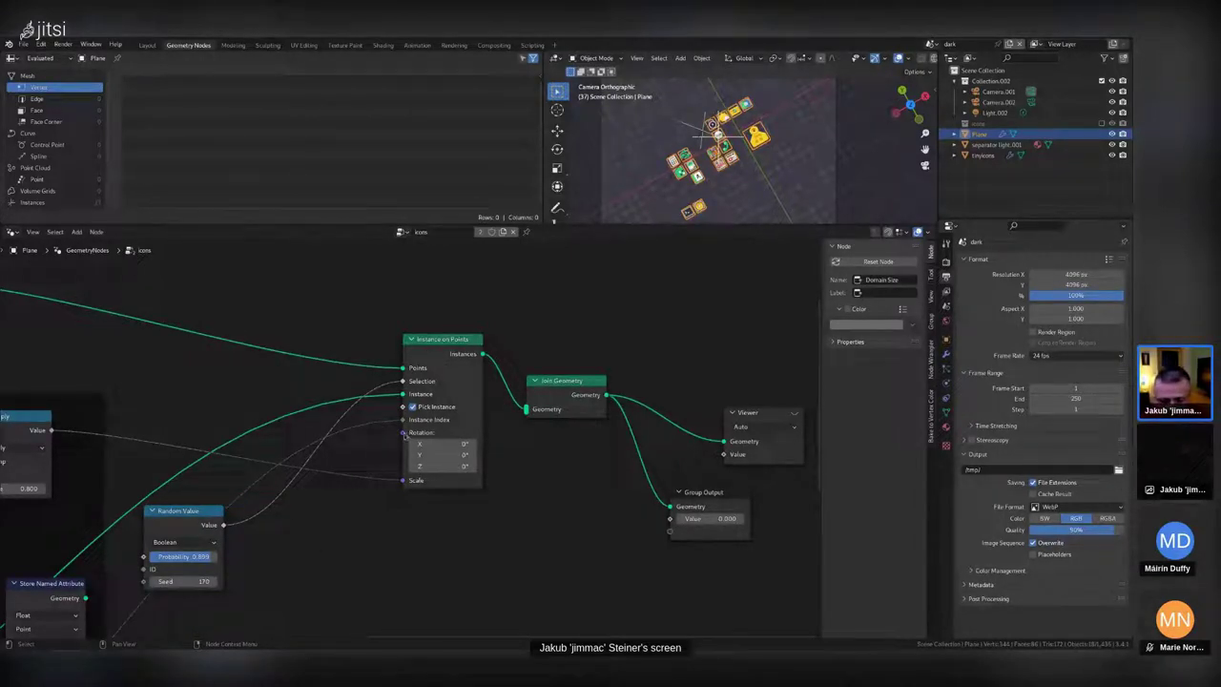
{"action": "mouse_move", "coordinate": [391, 485]}
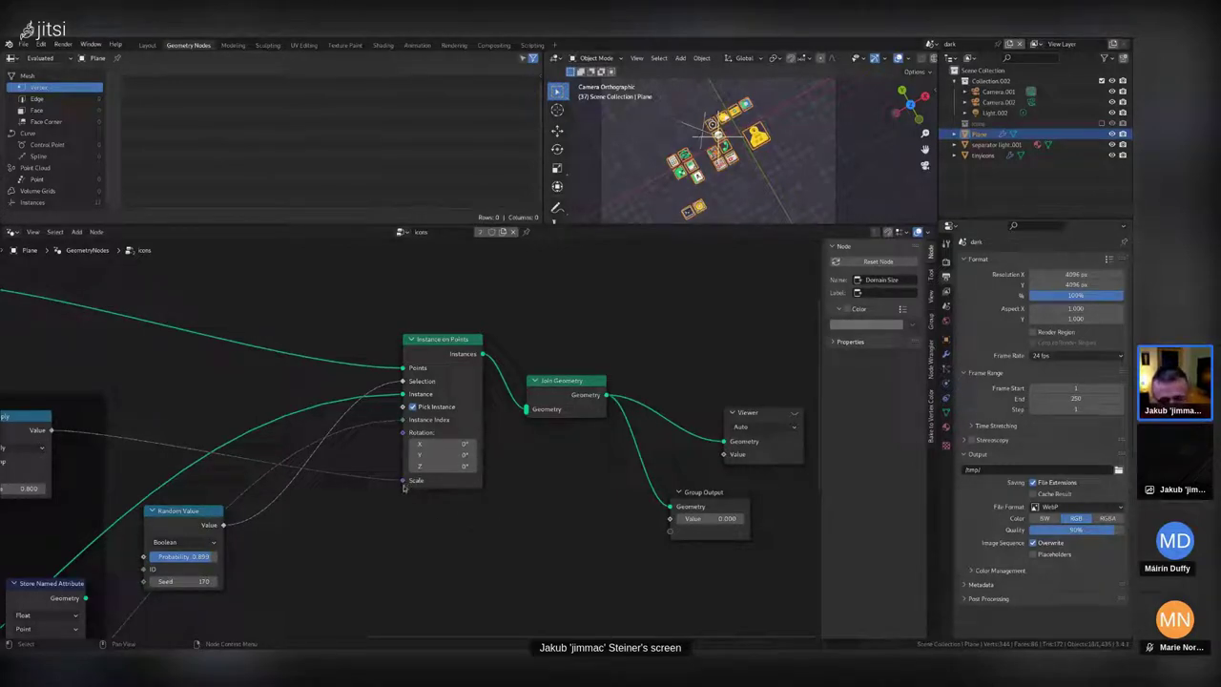
{"action": "mouse_move", "coordinate": [438, 484]}
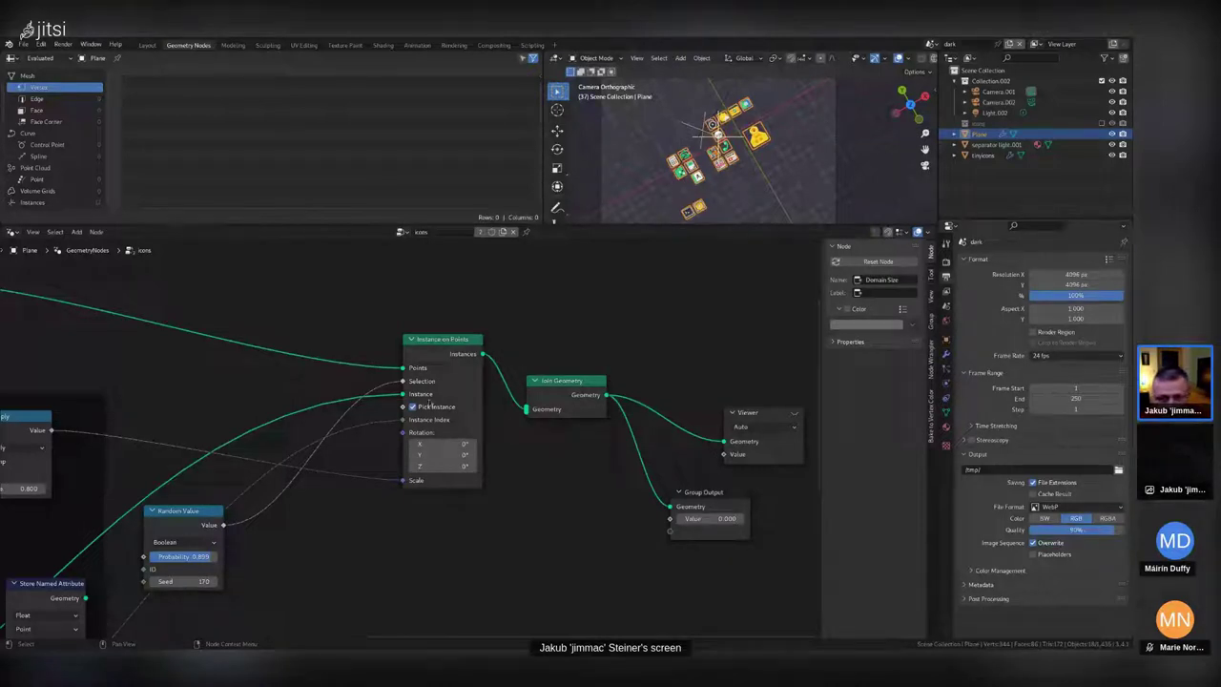
{"action": "mouse_move", "coordinate": [264, 566]}
{"action": "middle_mouse_down"}
{"action": "mouse_move", "coordinate": [381, 479]}
{"action": "mouse_move", "coordinate": [399, 492]}
{"action": "mouse_move", "coordinate": [277, 519]}
{"action": "mouse_move", "coordinate": [260, 542]}
{"action": "middle_mouse_up"}
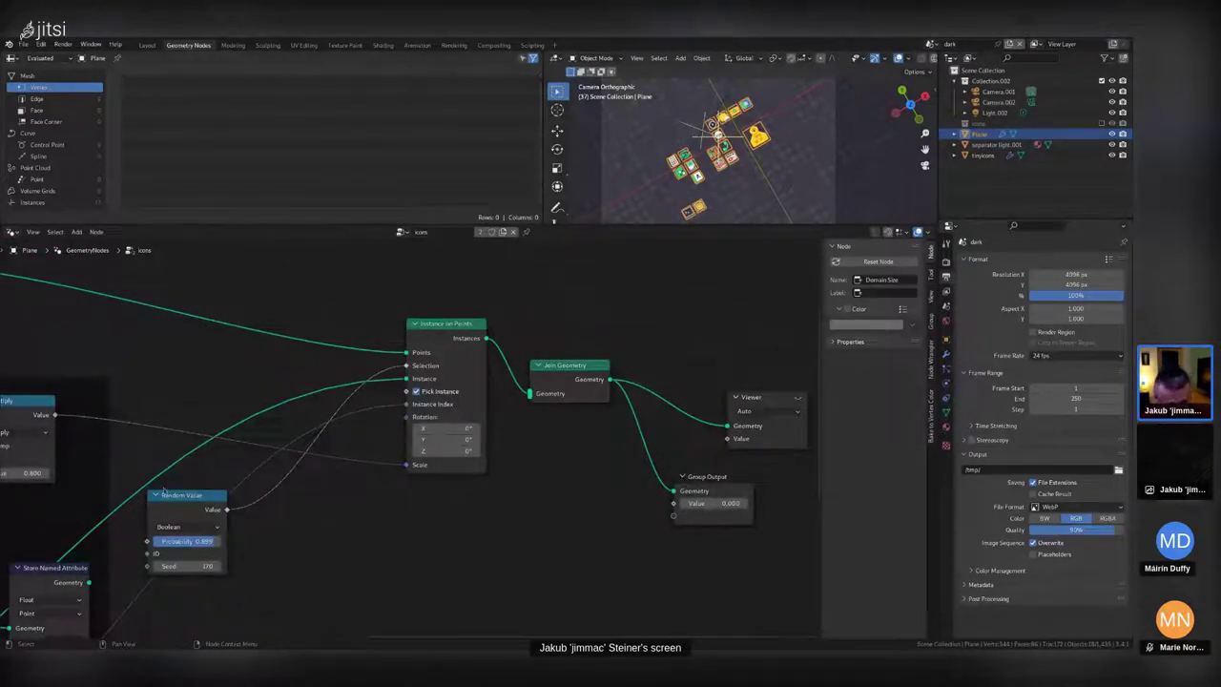
{"action": "middle_click_drag", "start_coordinate": [165, 492], "coordinate": [375, 434]}
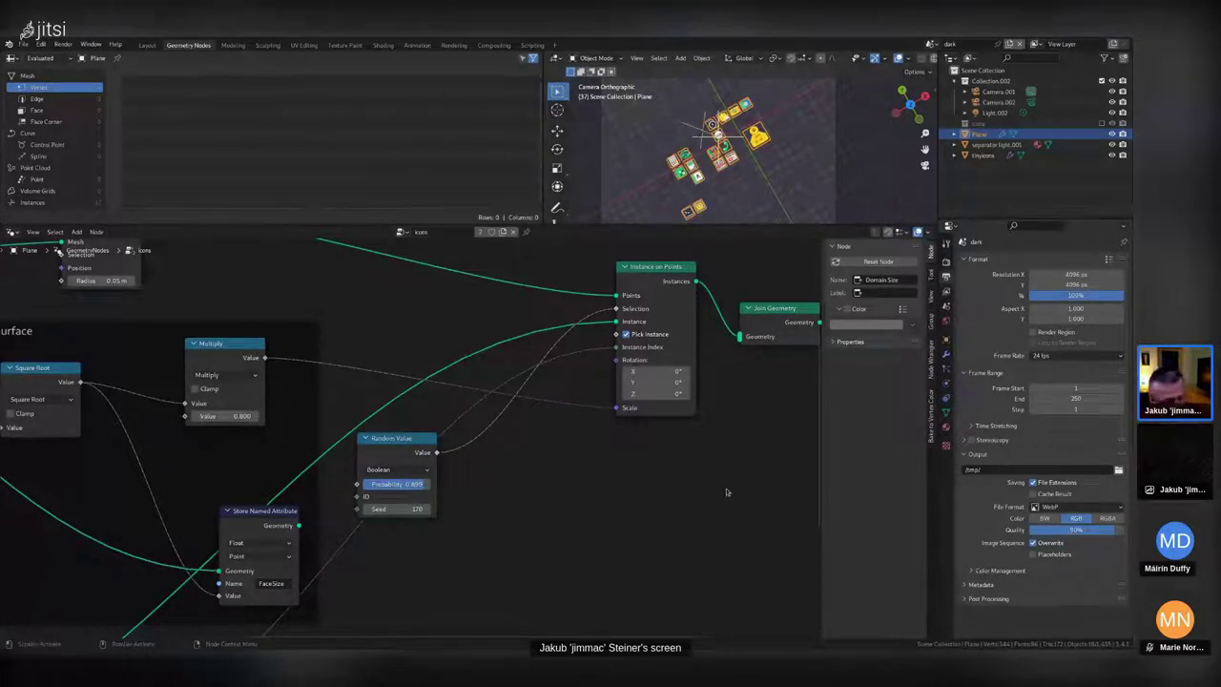
{"action": "middle_click_drag", "start_coordinate": [726, 492], "coordinate": [577, 492]}
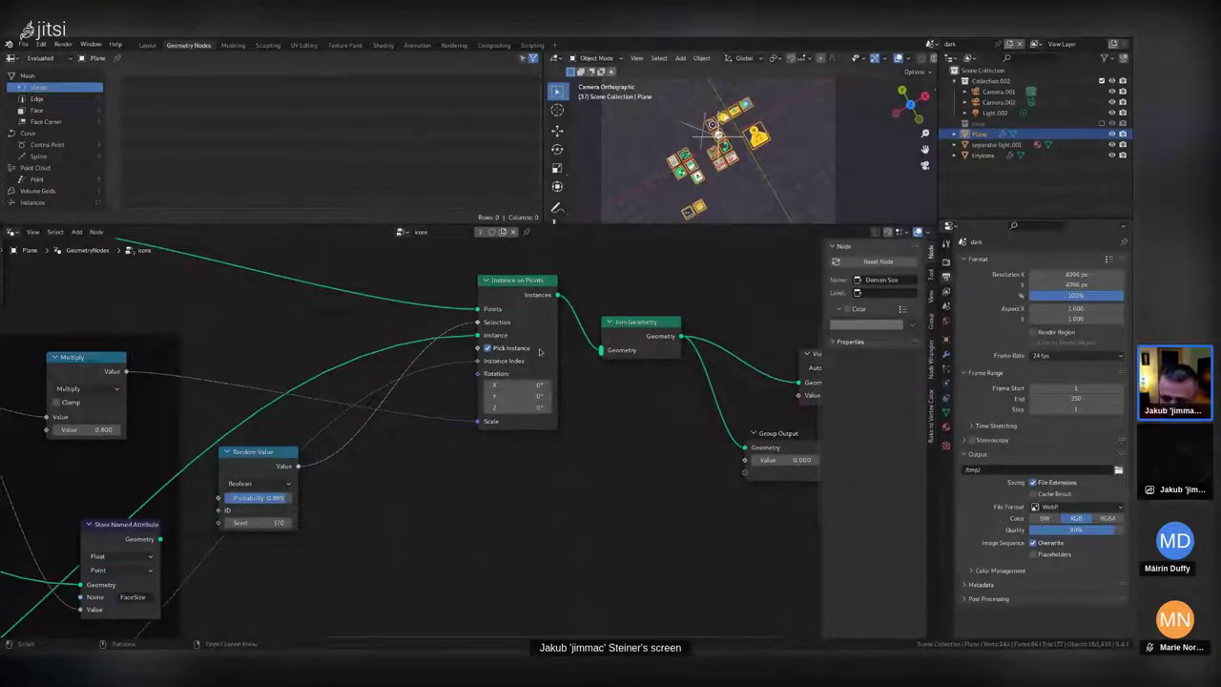
Disconnect the Boolean Random Value node from the Selection input of Instance on Points and delete that Random Value node.
{"action": "left_click", "coordinate": [482, 329]}
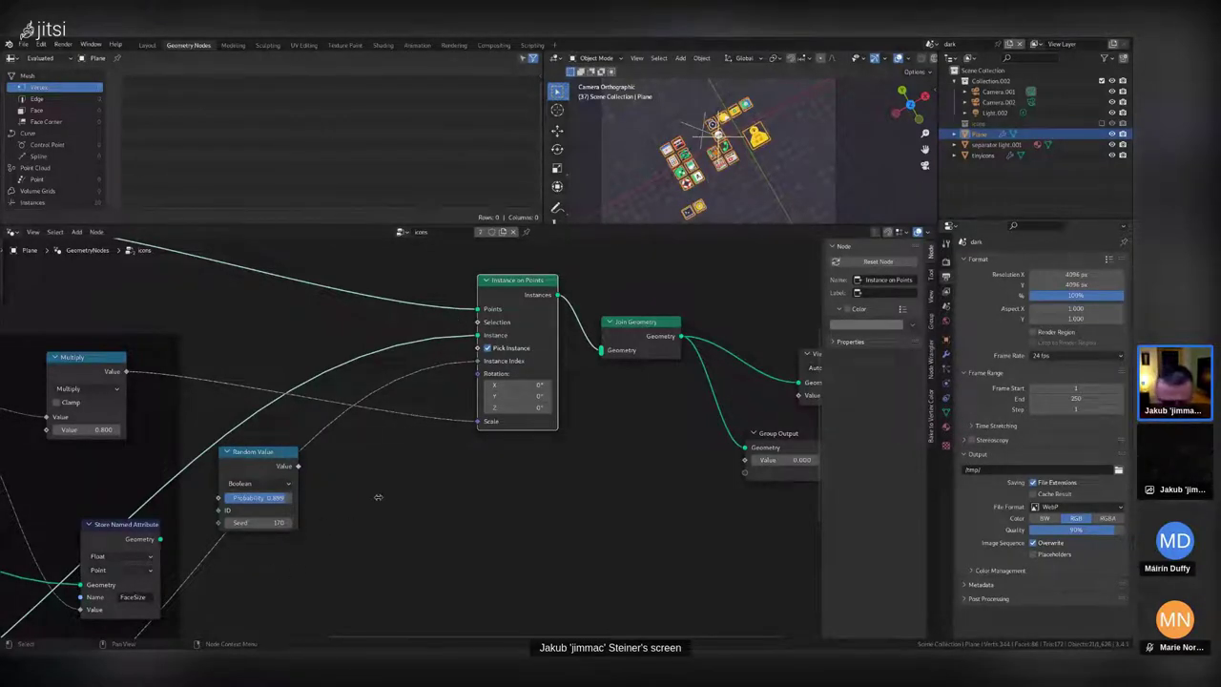
{"action": "middle_click_drag", "start_coordinate": [381, 496], "coordinate": [386, 493]}
{"action": "left_click_drag", "start_coordinate": [261, 450], "coordinate": [449, 497]}
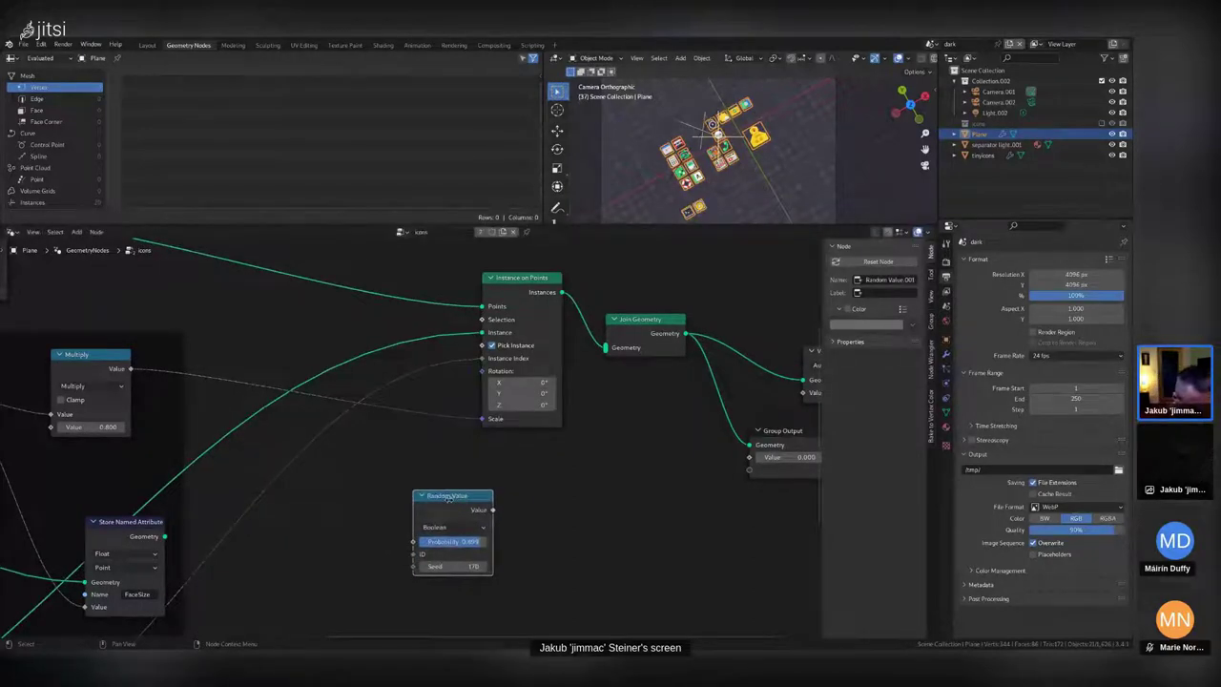
{"action": "key", "text": "Delete"}
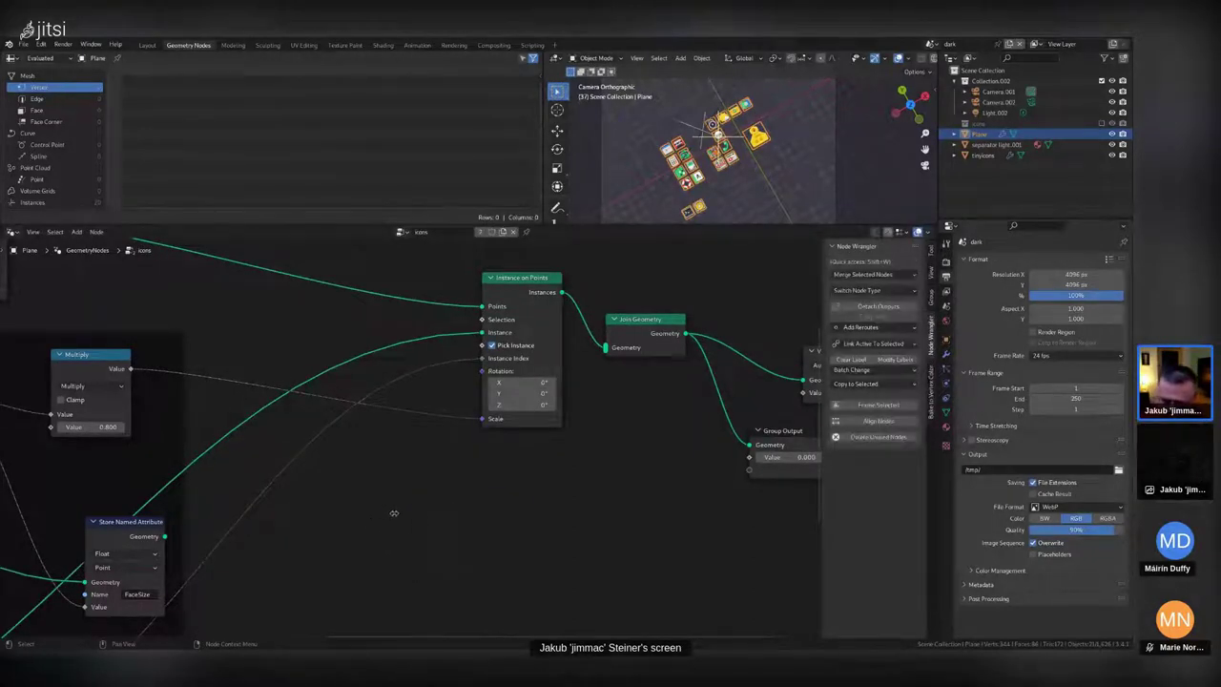
{"action": "middle_click_drag", "start_coordinate": [335, 498], "coordinate": [348, 488]}
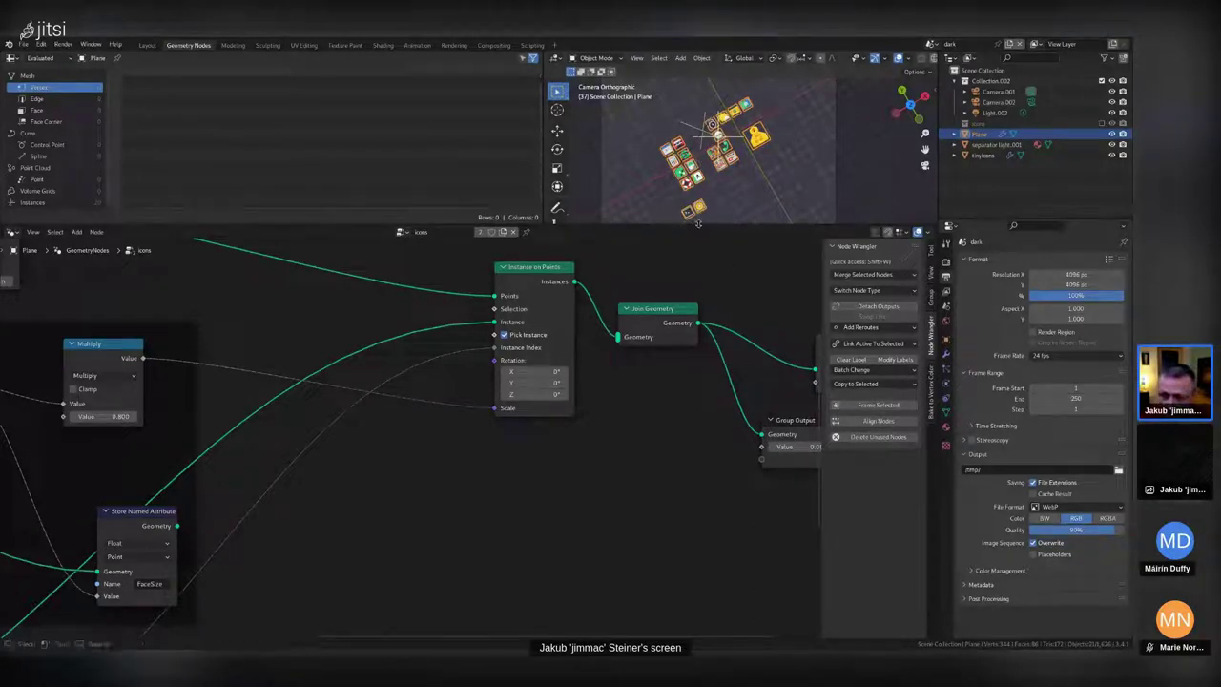
Enlarge the 3D viewport and leave the camera view to inspect the scattered icons in perspective.
{"action": "left_click_drag", "start_coordinate": [699, 226], "coordinate": [699, 431]}
{"action": "left_click_drag", "start_coordinate": [552, 300], "coordinate": [332, 284]}
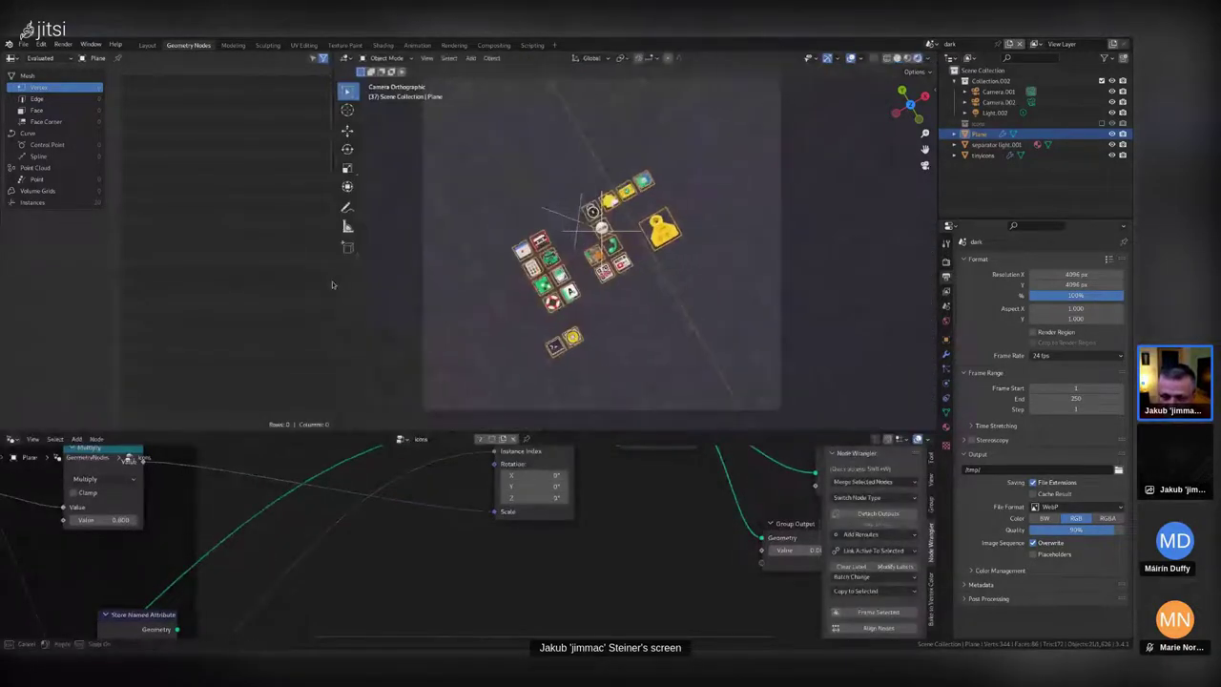
{"action": "middle_click_drag", "start_coordinate": [332, 284], "coordinate": [696, 234]}
{"action": "scroll", "coordinate": [687, 257], "scroll_direction": "down", "scroll_amount": 5}
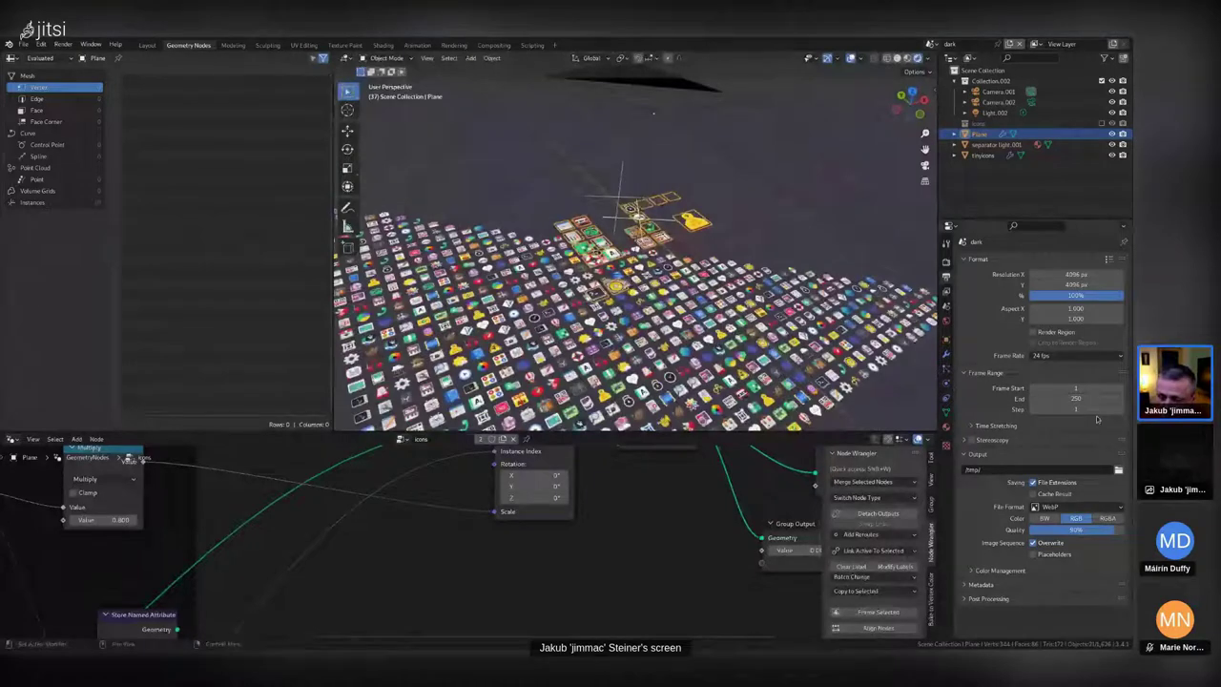
Add a cube mesh to the scene and isolate it in local view.
{"action": "left_click", "coordinate": [946, 413]}
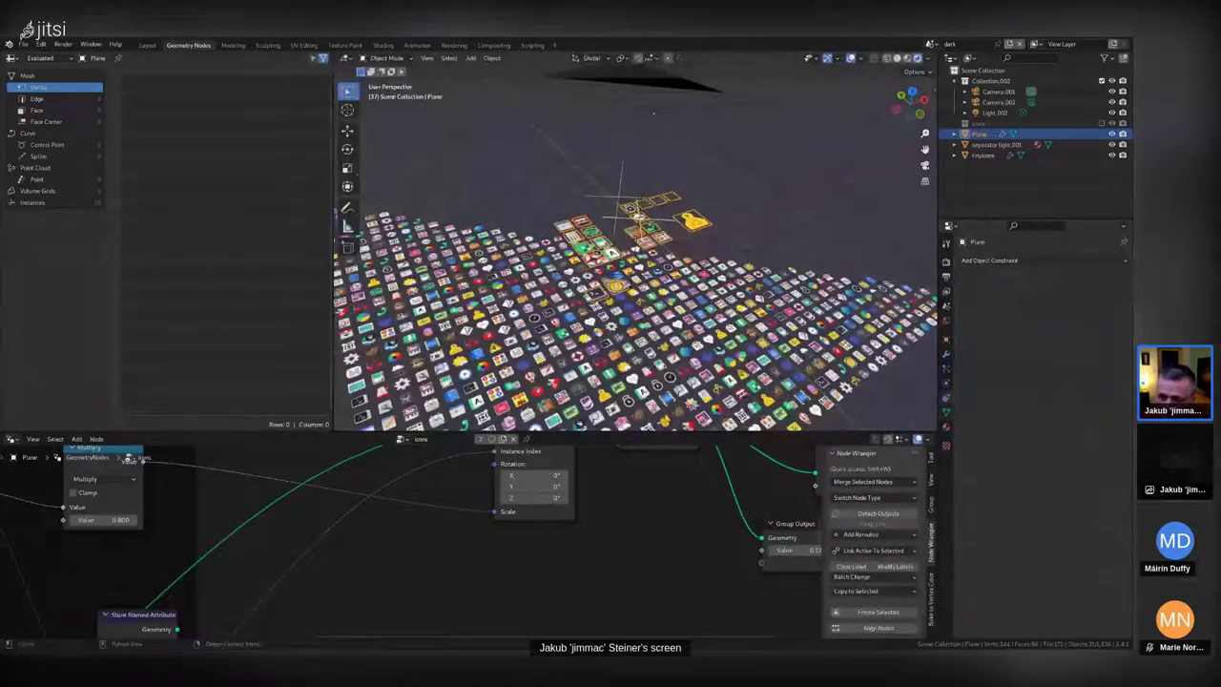
{"action": "key", "text": "shift+a"}
{"action": "mouse_move", "coordinate": [637, 222]}
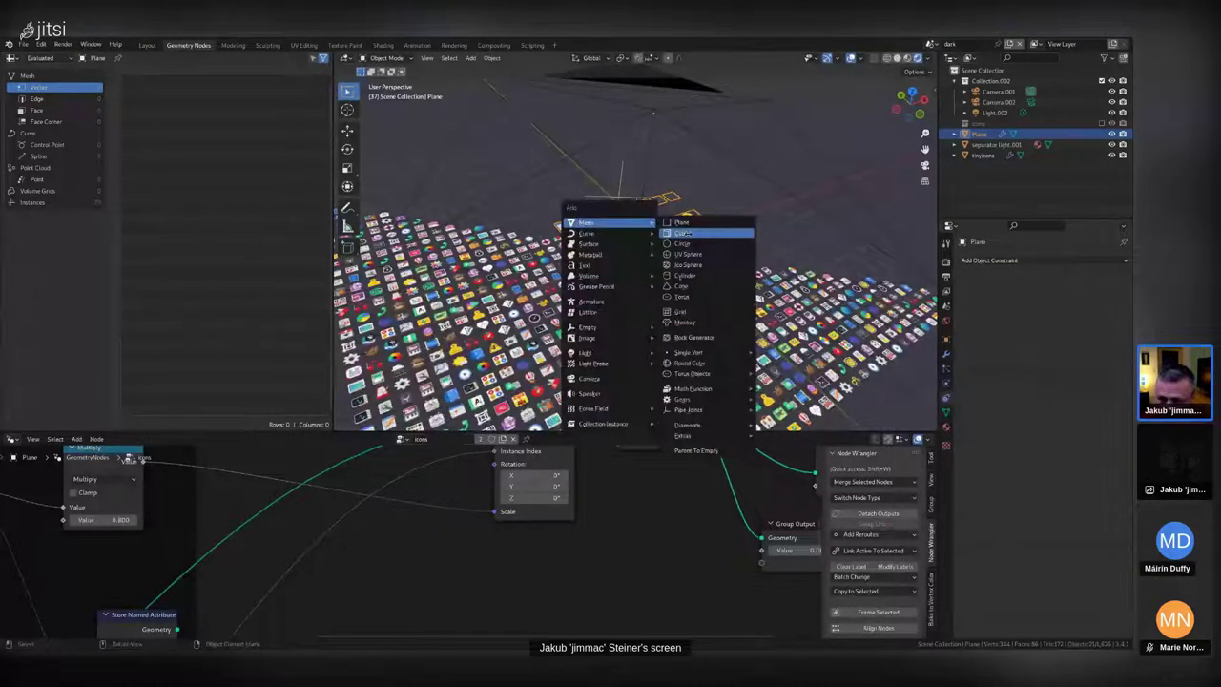
{"action": "left_click", "coordinate": [687, 235]}
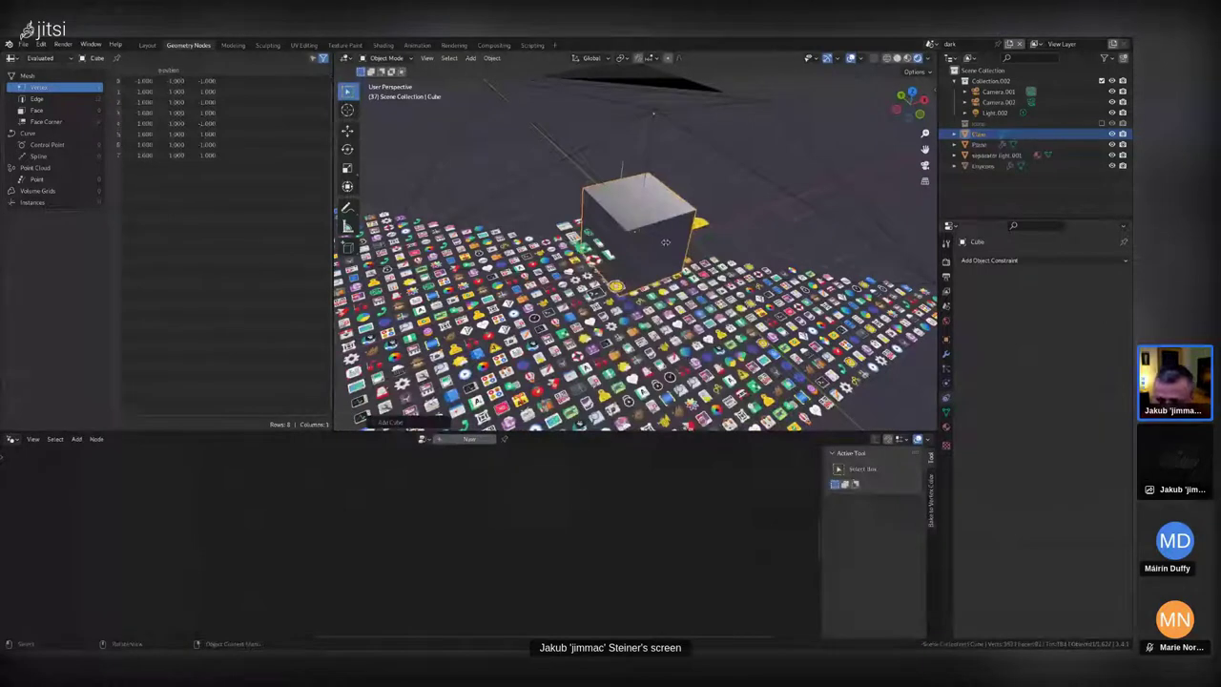
{"action": "key", "text": "KP_Divide"}
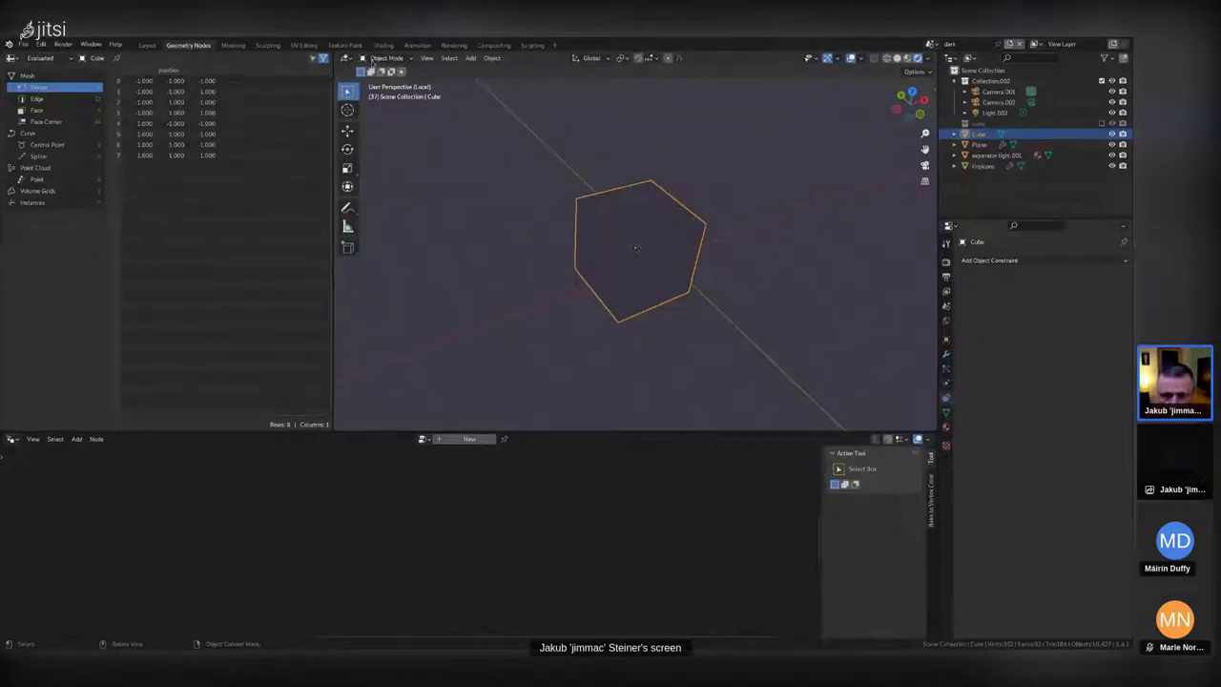
Assign the existing icons geometry node group to the cube and view the resulting icon instances from a lower angle.
{"action": "left_click", "coordinate": [423, 439]}
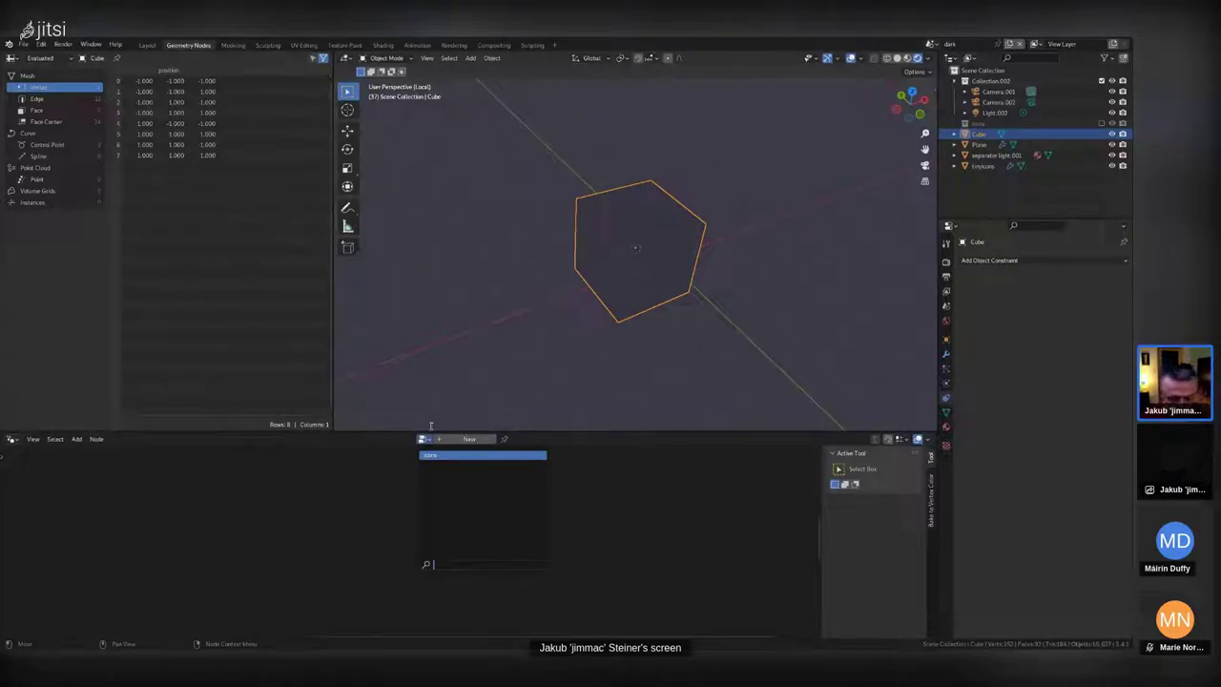
{"action": "left_click", "coordinate": [432, 455]}
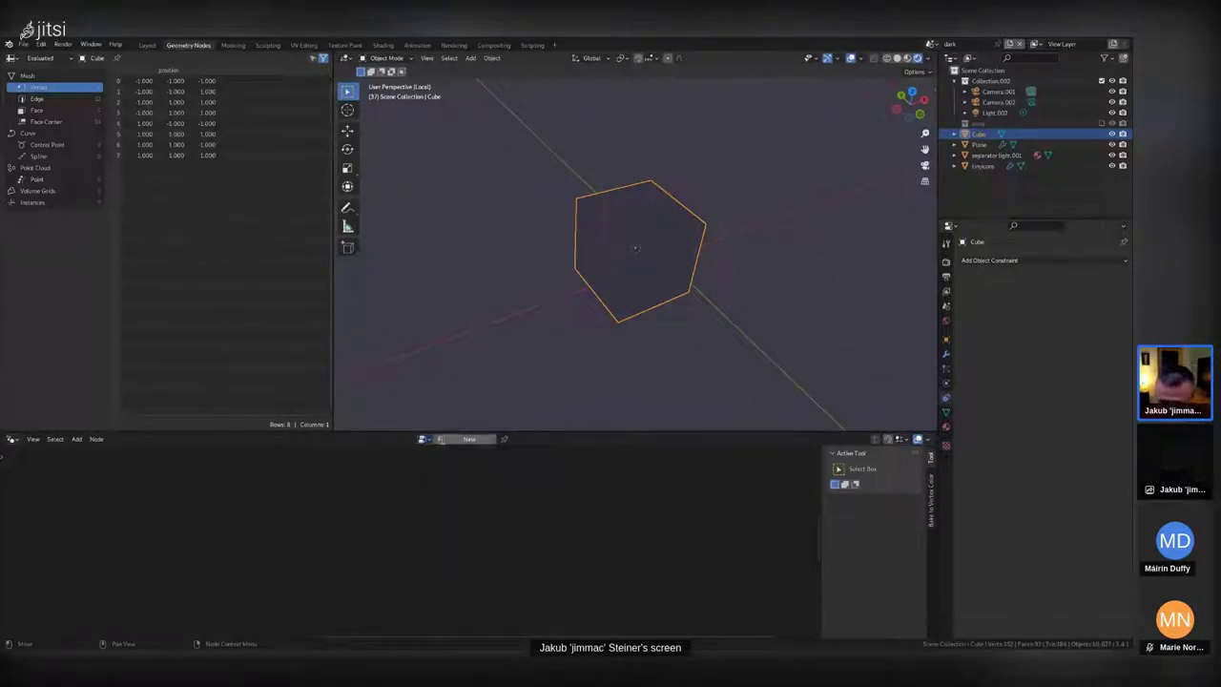
{"action": "left_click", "coordinate": [408, 439]}
{"action": "left_click", "coordinate": [447, 466]}
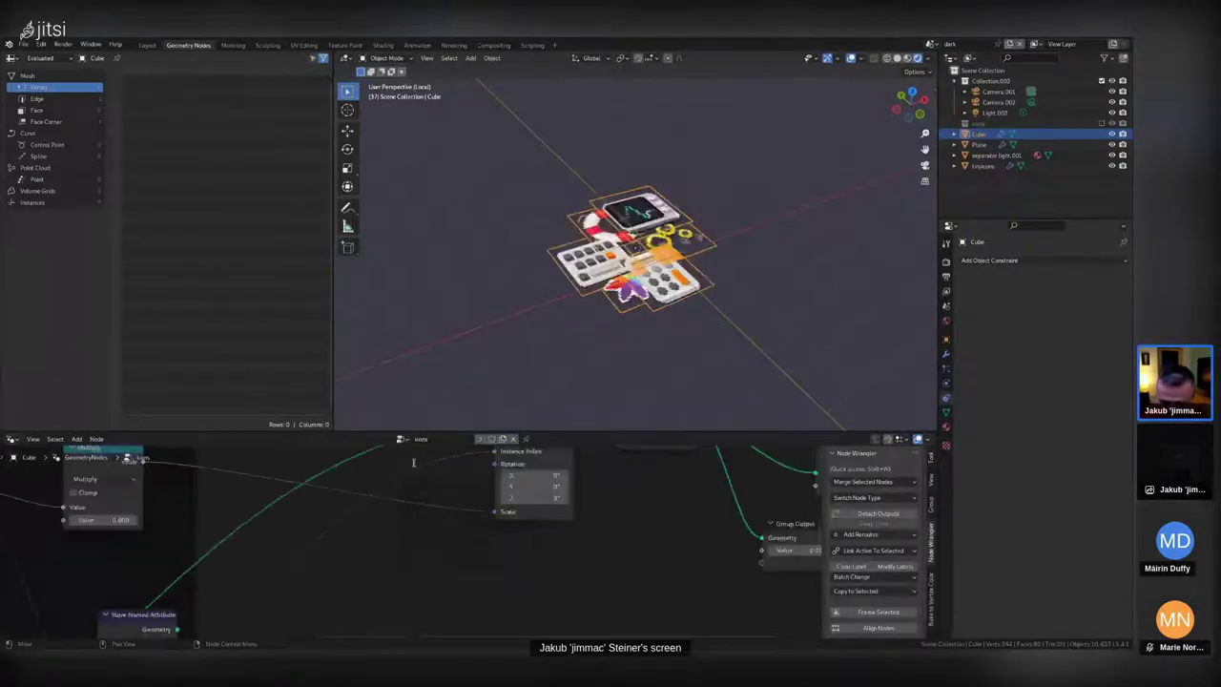
{"action": "middle_click_drag", "start_coordinate": [605, 283], "coordinate": [634, 205]}
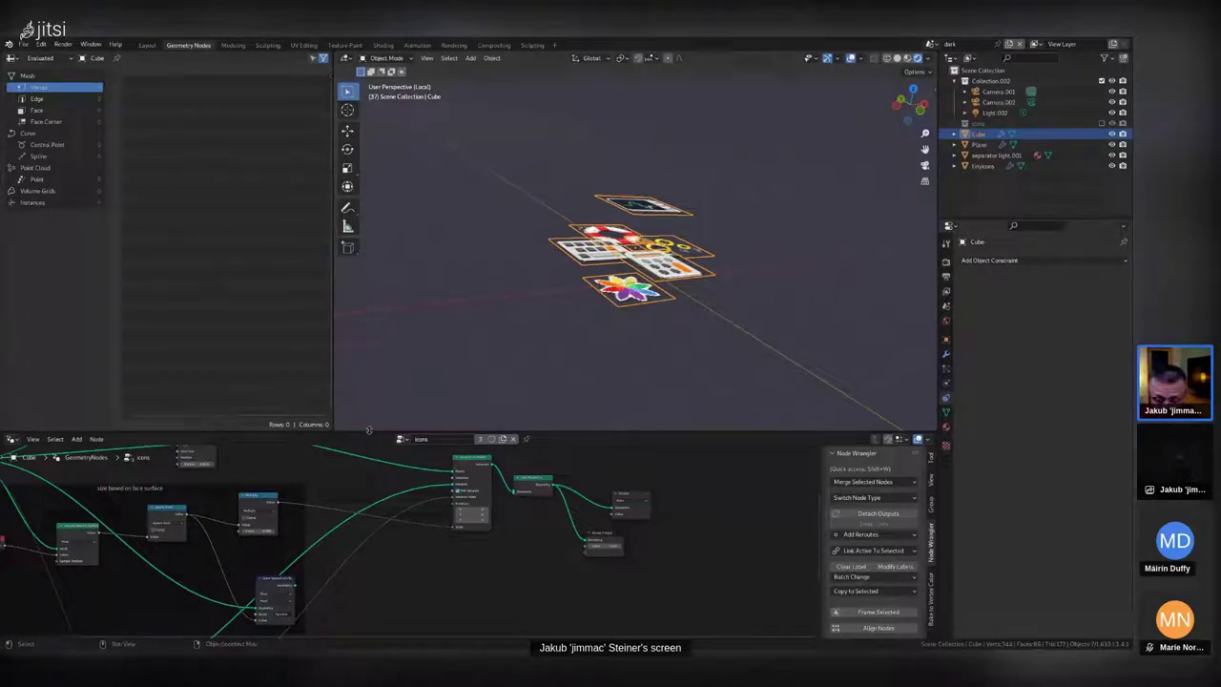
Enlarge the node editor and examine how Group Input, Mesh to Points and the face-size nodes feed Instance on Points.
{"action": "left_click_drag", "start_coordinate": [368, 429], "coordinate": [367, 237]}
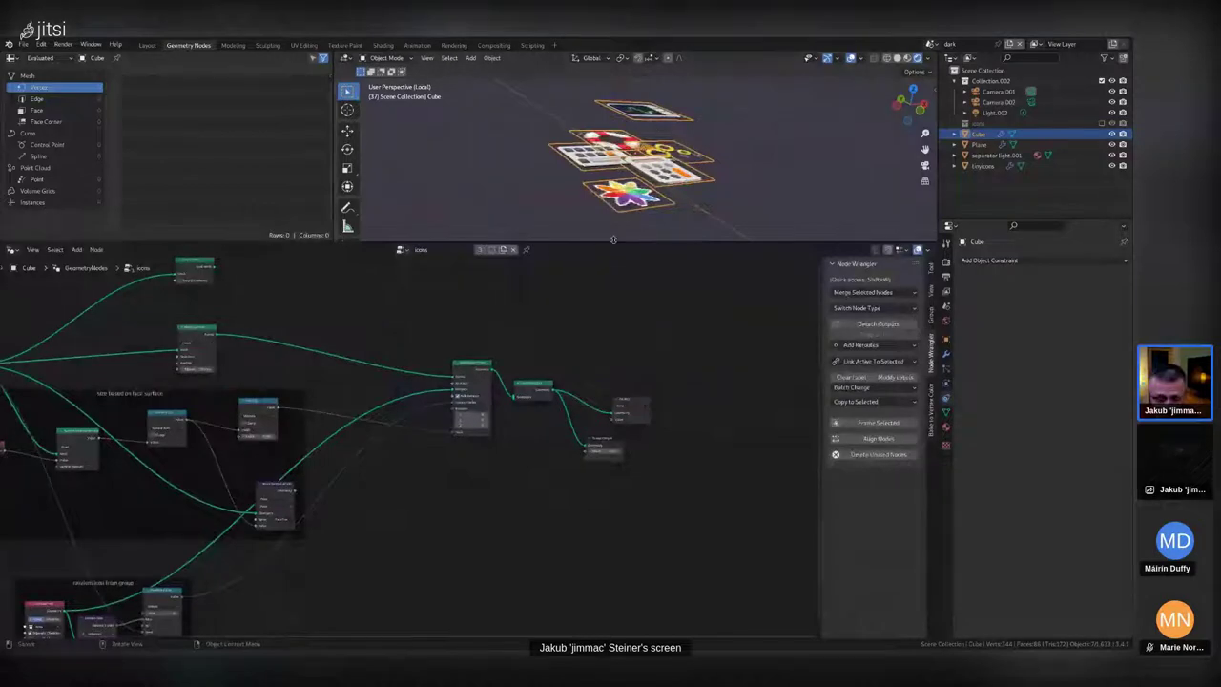
{"action": "key", "text": "Home"}
{"action": "scroll", "coordinate": [377, 308], "scroll_direction": "up", "scroll_amount": 5}
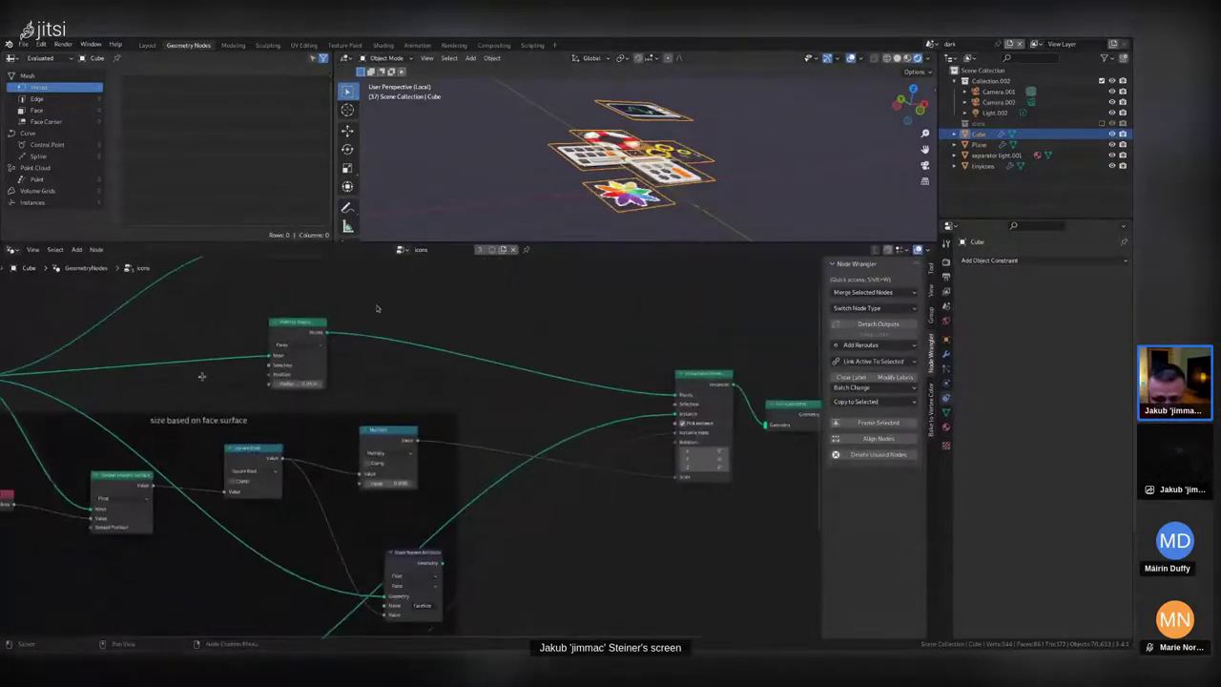
{"action": "middle_click_drag", "start_coordinate": [201, 376], "coordinate": [315, 340]}
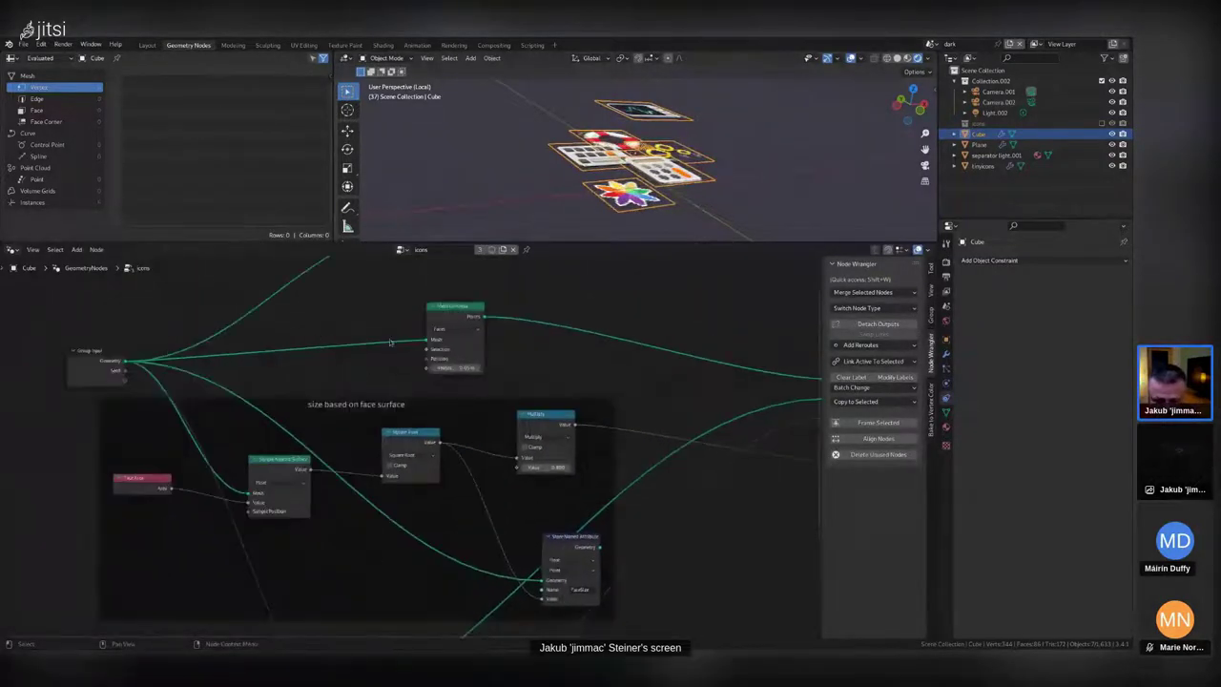
{"action": "middle_click_drag", "start_coordinate": [668, 411], "coordinate": [474, 393]}
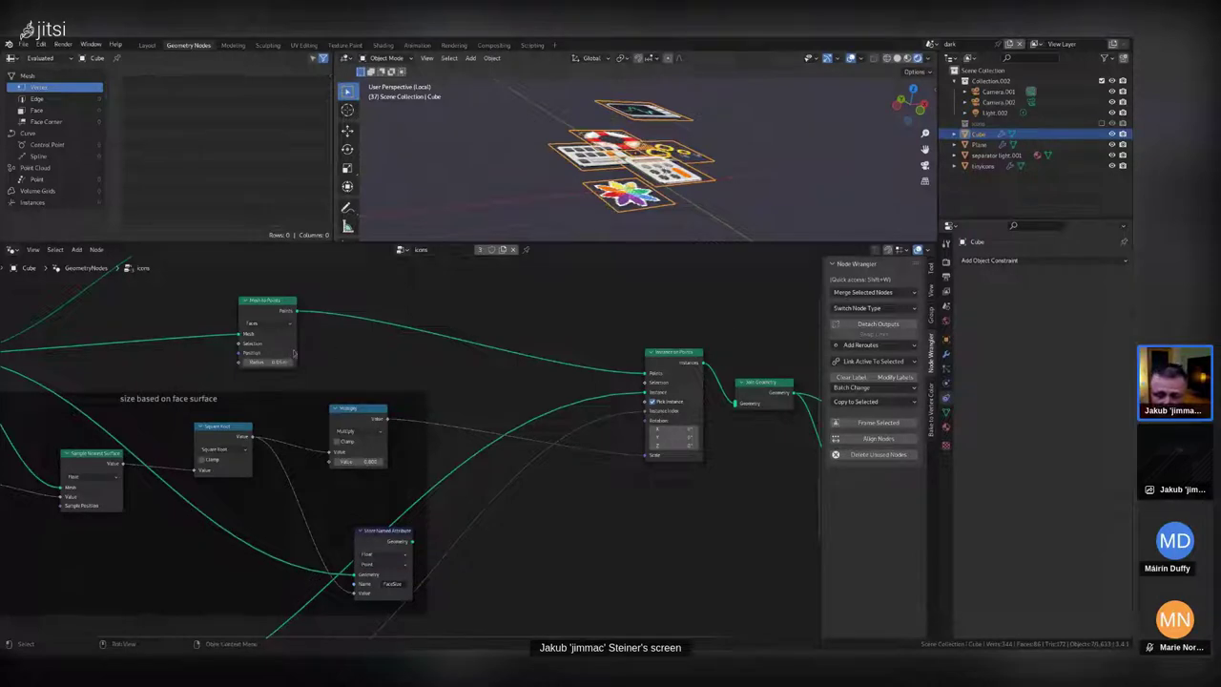
{"action": "middle_click_drag", "start_coordinate": [675, 417], "coordinate": [648, 401]}
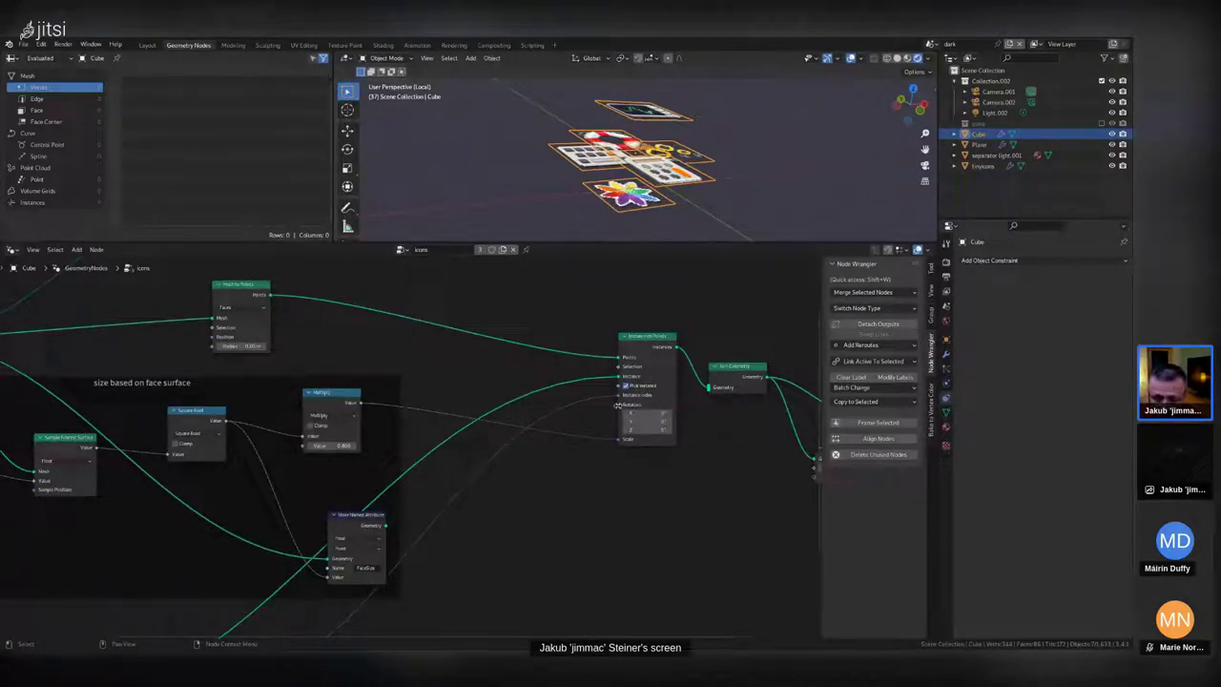
{"action": "mouse_move", "coordinate": [619, 406]}
{"action": "left_click_drag", "start_coordinate": [619, 405], "coordinate": [449, 364]}
{"action": "key", "text": "Escape"}
Connect the Dual Mesh node's output to the Points input of Instance on Points.
{"action": "key", "text": "Home"}
{"action": "left_click_drag", "start_coordinate": [320, 290], "coordinate": [542, 390]}
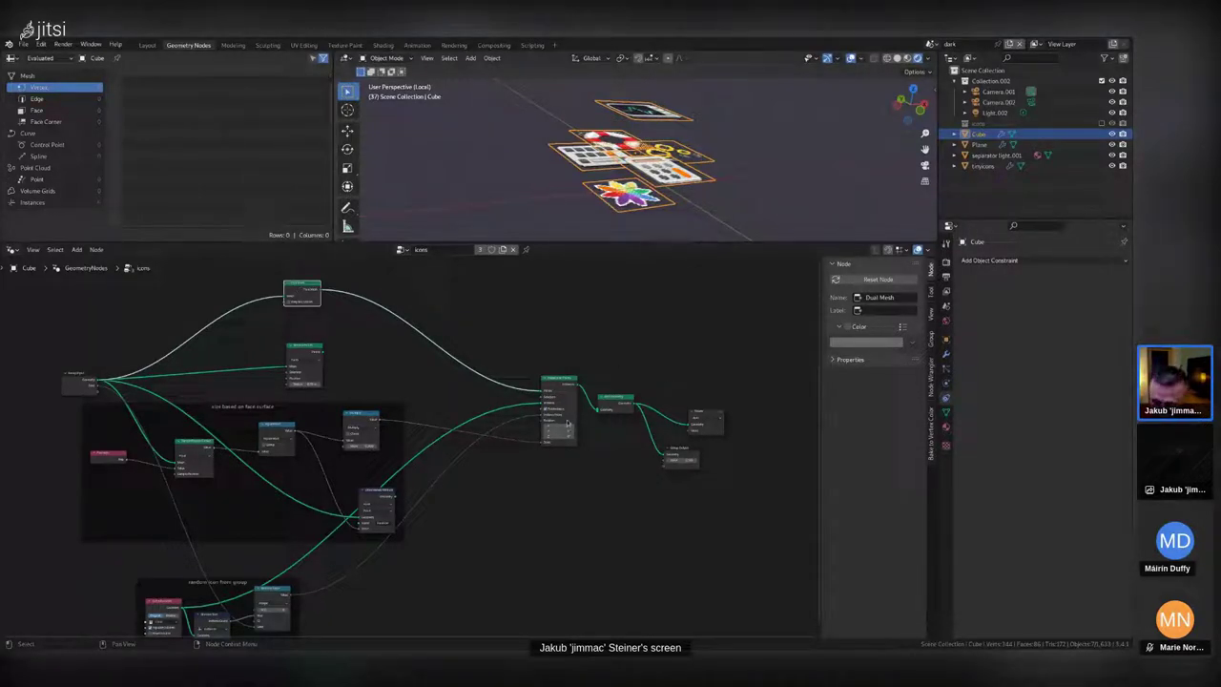
Add a Normal node linked to the Rotation input of Instance on Points and place it beside that node.
{"action": "scroll", "coordinate": [550, 419], "scroll_direction": "up", "scroll_amount": 2}
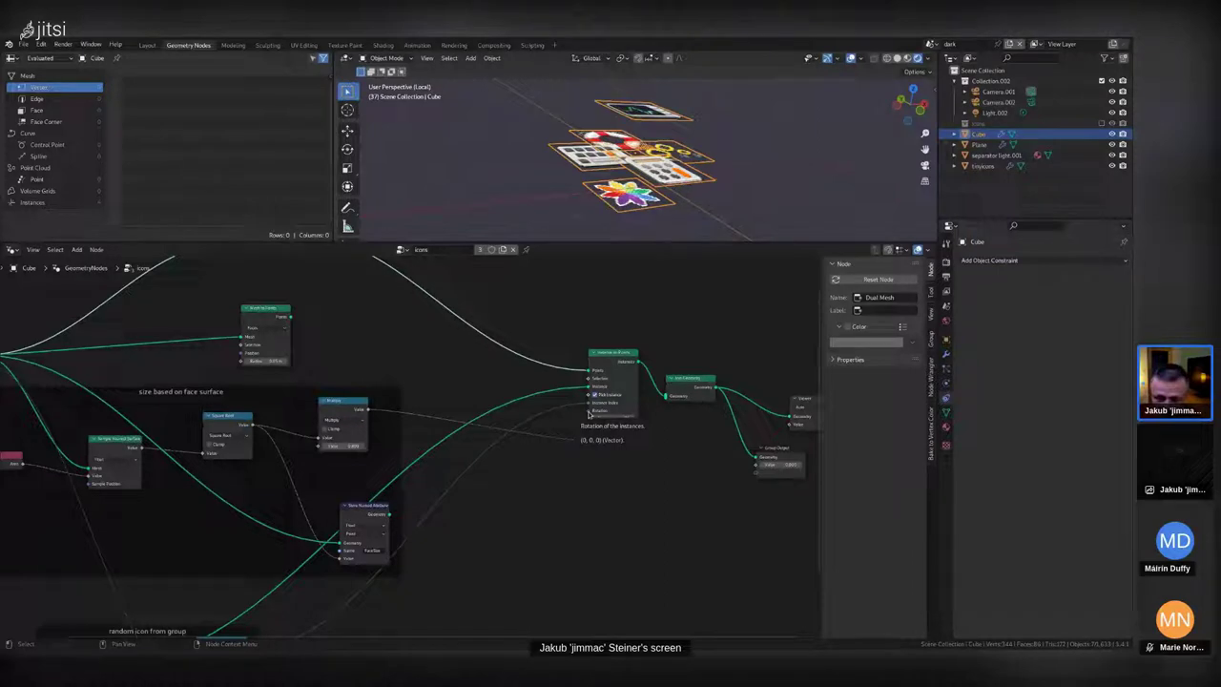
{"action": "left_click_drag", "start_coordinate": [588, 412], "coordinate": [472, 369]}
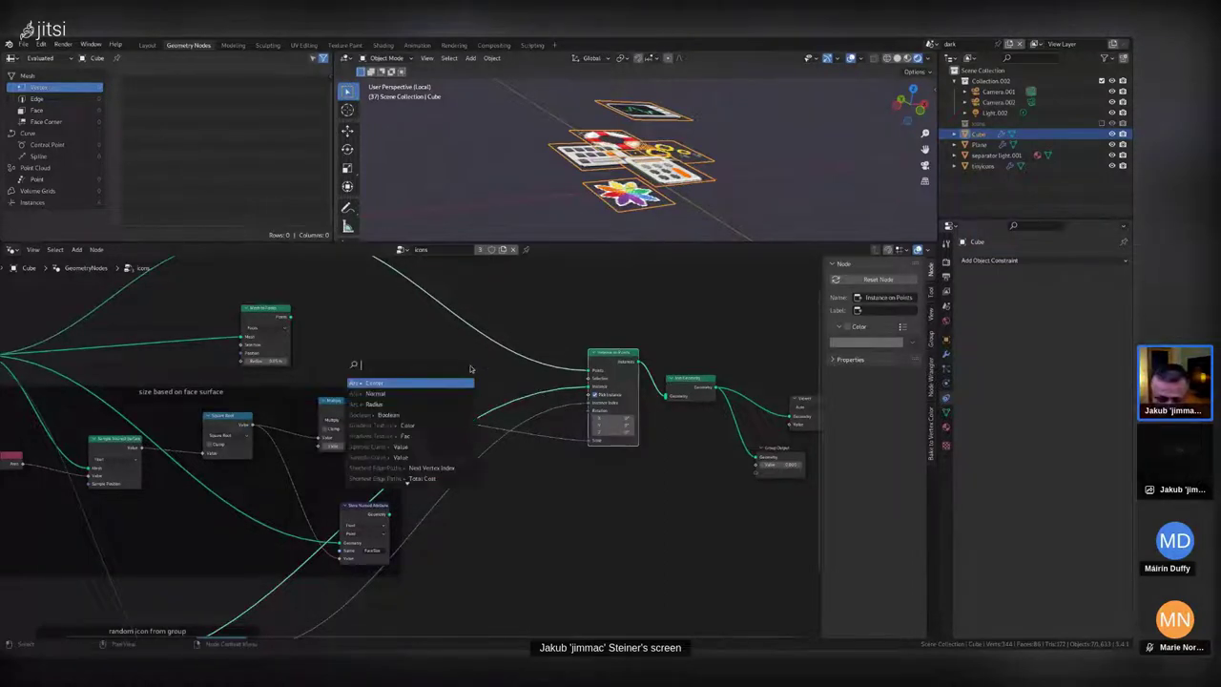
{"action": "type", "text": "normal"}
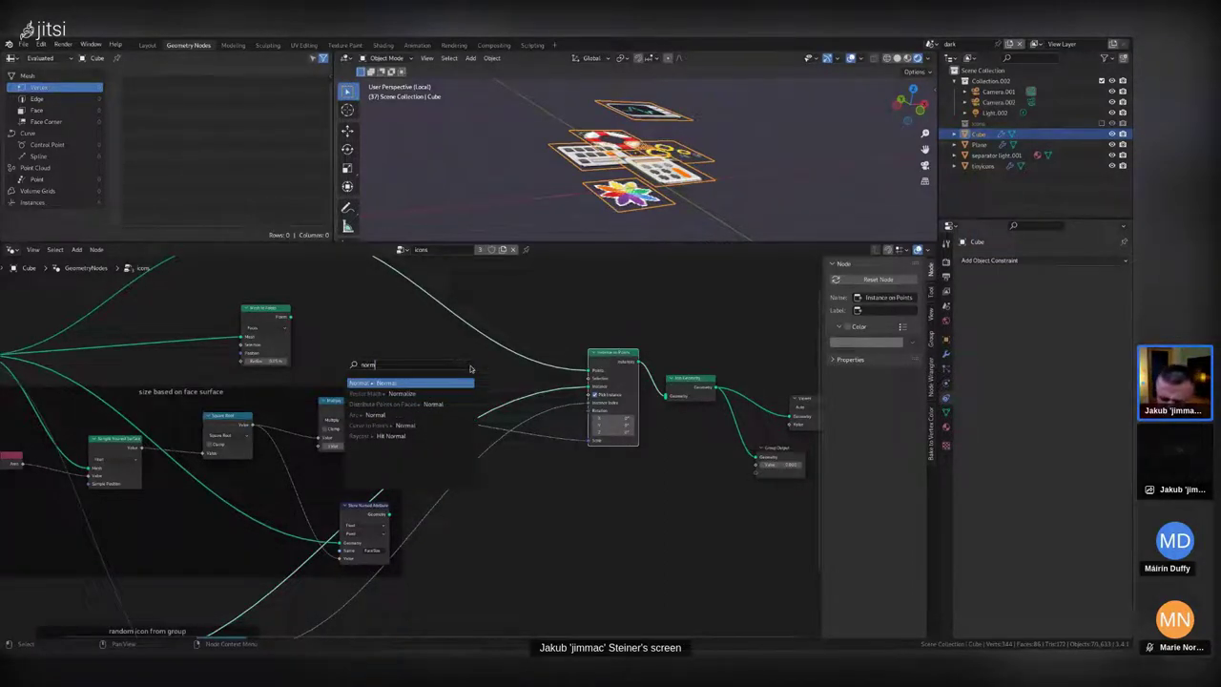
{"action": "key", "text": "Return"}
{"action": "left_click", "coordinate": [470, 369]}
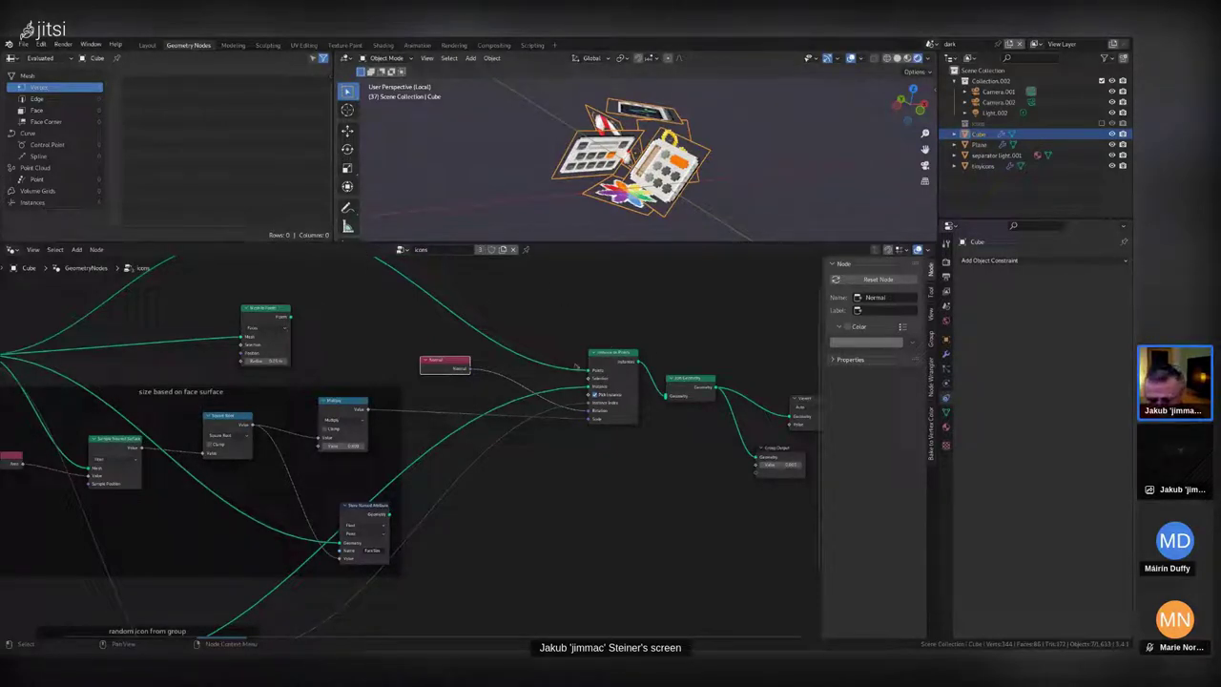
{"action": "scroll", "coordinate": [617, 413], "scroll_direction": "up", "scroll_amount": 1}
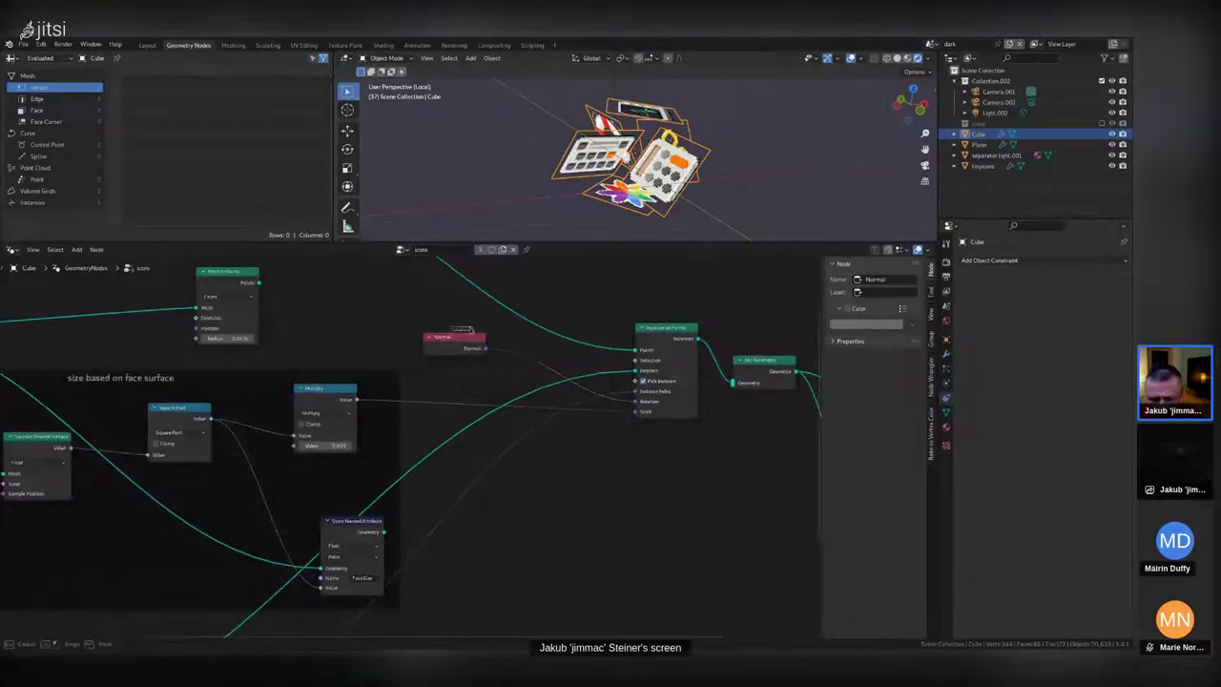
{"action": "left_click_drag", "start_coordinate": [462, 330], "coordinate": [471, 334]}
Insert an Align Euler to Vector node on the link between Normal and the Rotation input of Instance on Points.
{"action": "middle_click_drag", "start_coordinate": [469, 349], "coordinate": [259, 400]}
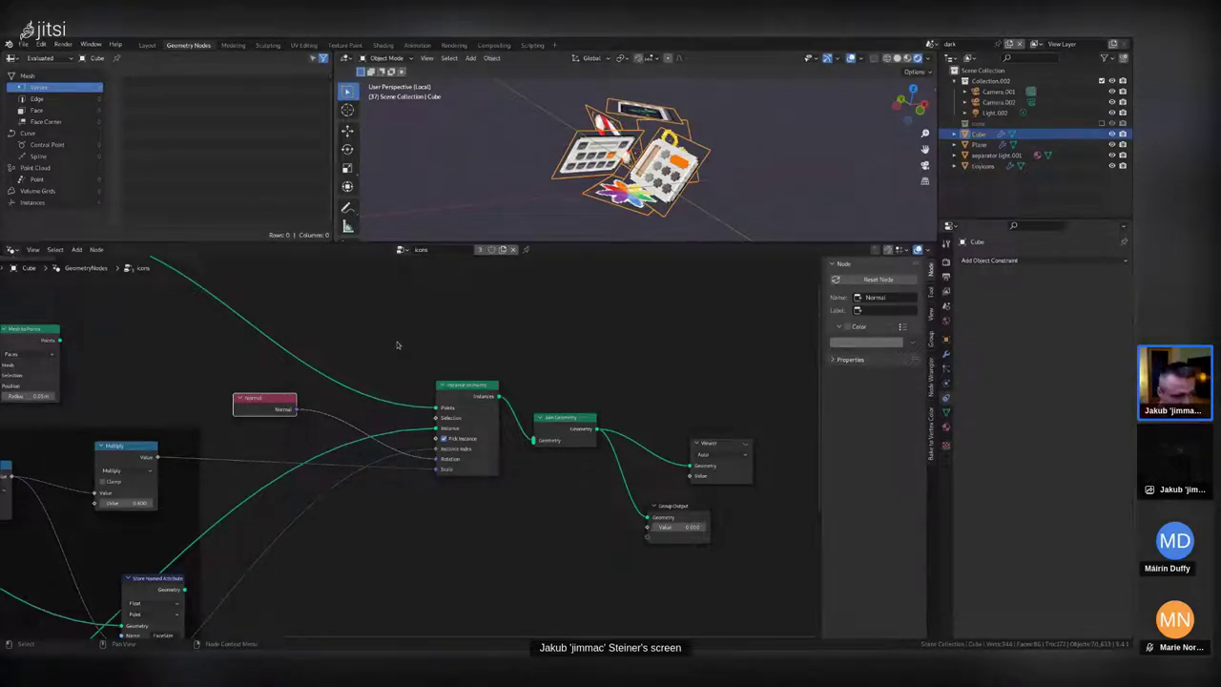
{"action": "key", "text": "shift+a"}
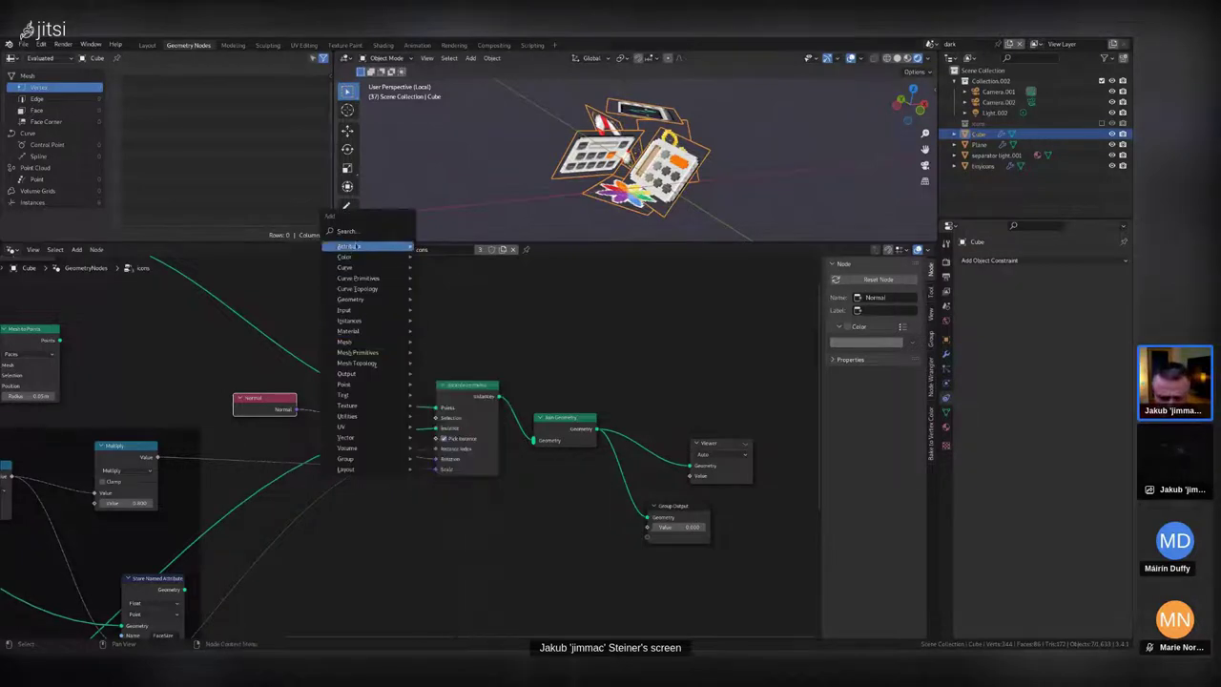
{"action": "left_click", "coordinate": [353, 233]}
{"action": "type", "text": "euler"}
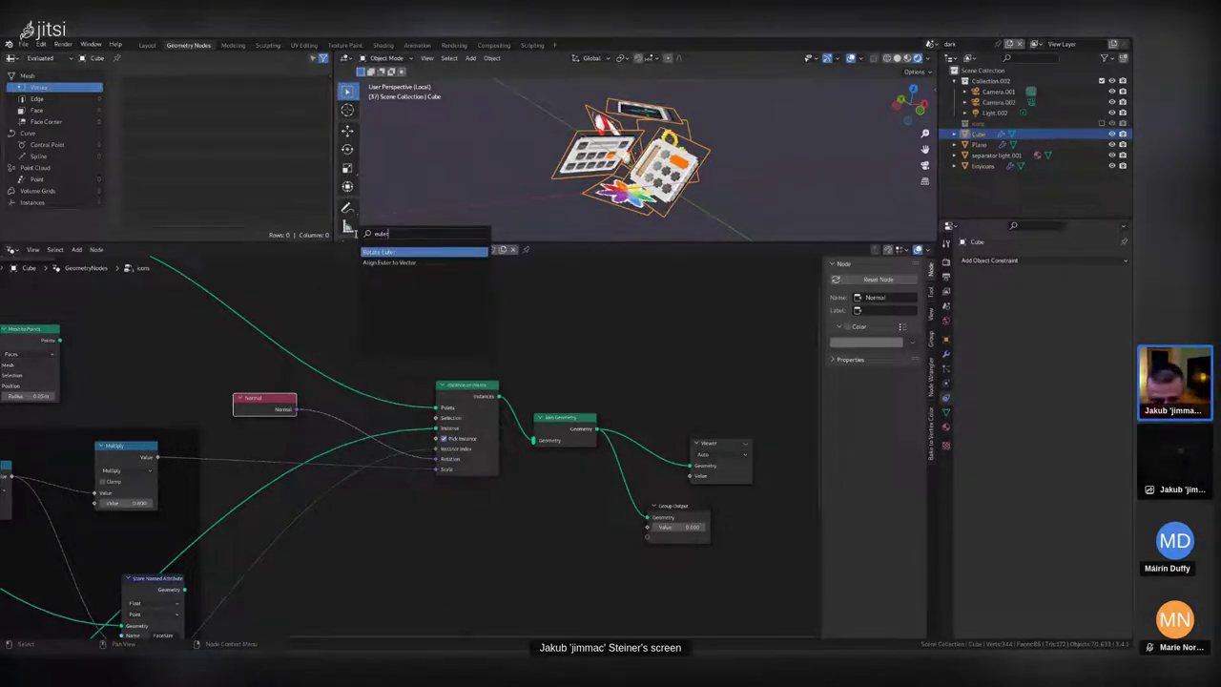
{"action": "key", "text": "Down"}
{"action": "key", "text": "Return"}
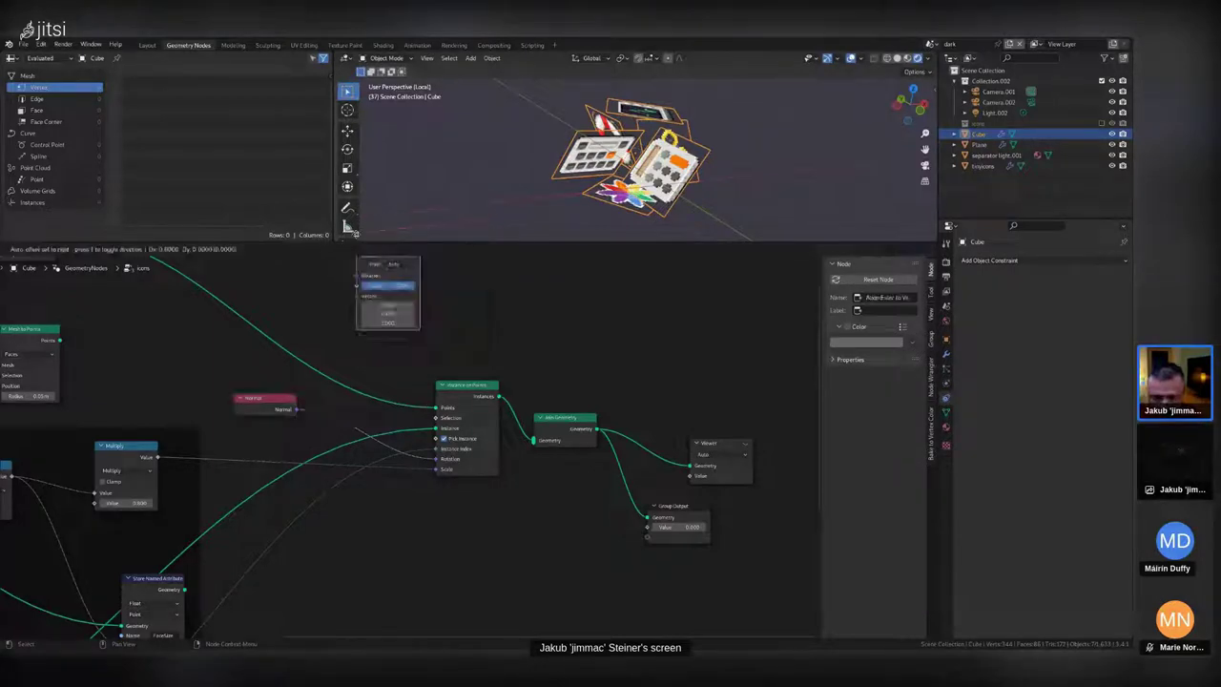
{"action": "left_click", "coordinate": [322, 412]}
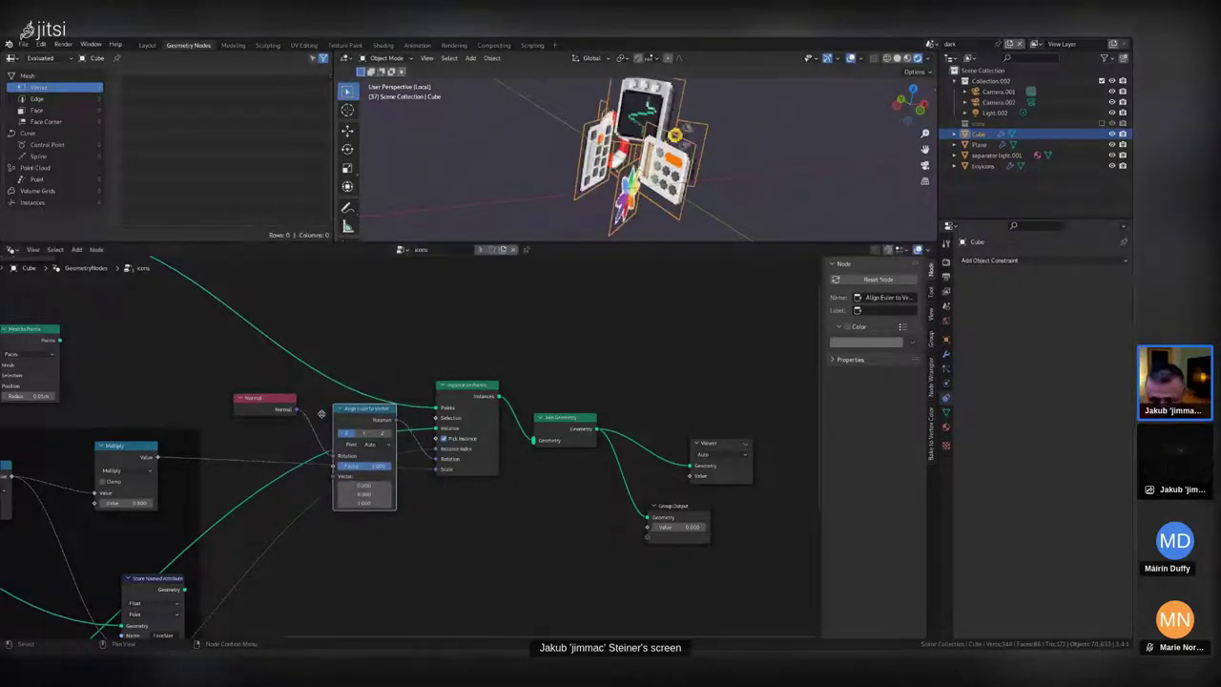
Try the Y, Z and X axes on the Align Euler to Vector node, ending on Y.
{"action": "left_click", "coordinate": [366, 433]}
{"action": "left_click", "coordinate": [383, 433]}
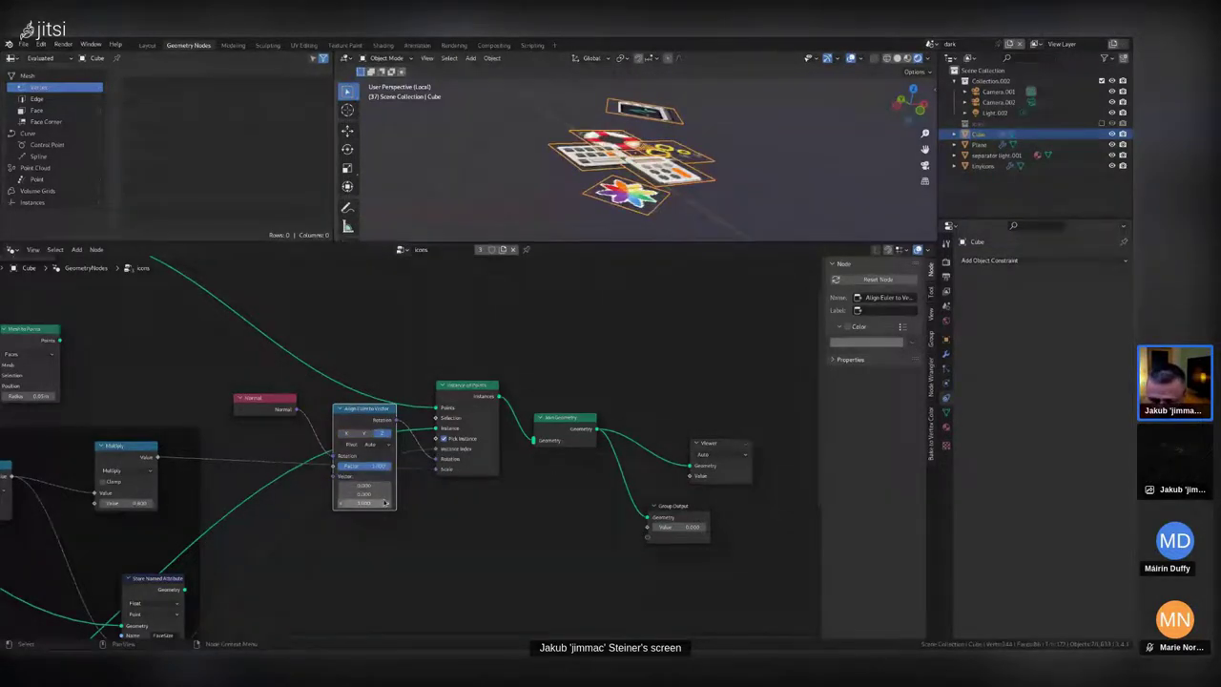
{"action": "left_click", "coordinate": [346, 434]}
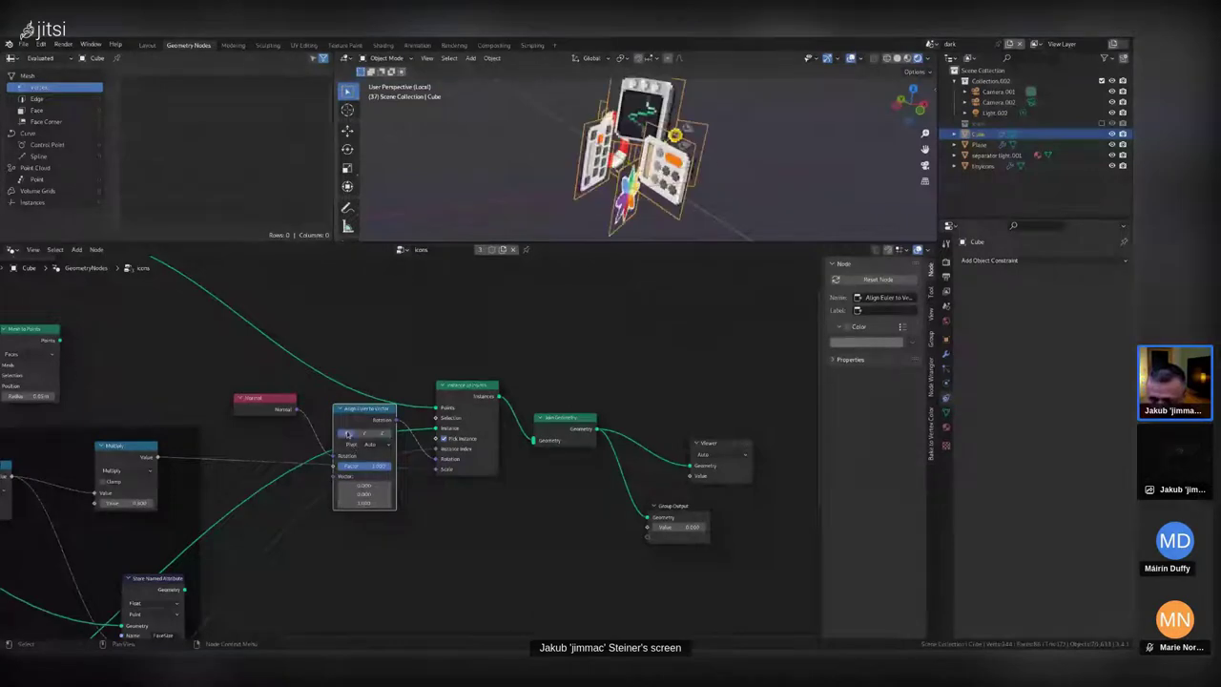
{"action": "left_click", "coordinate": [365, 434]}
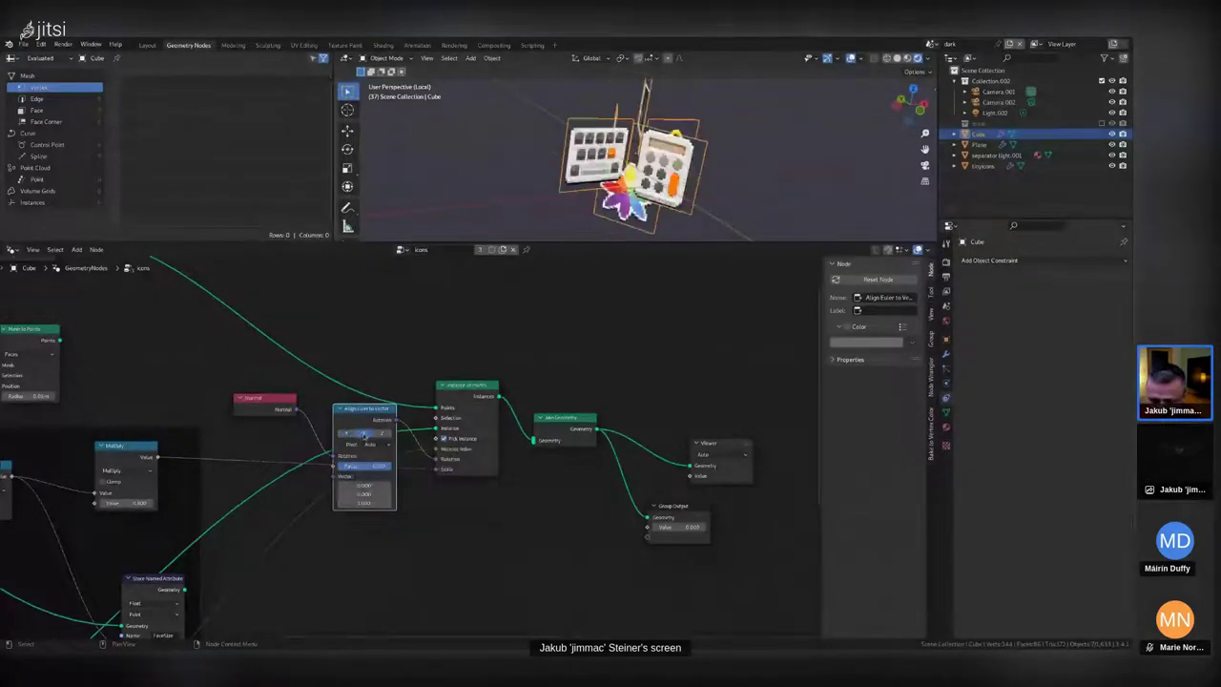
Move the Align Euler to Vector and Normal nodes below Instance on Points and inspect the icons' orientation.
{"action": "left_click_drag", "start_coordinate": [371, 414], "coordinate": [397, 504]}
{"action": "left_click_drag", "start_coordinate": [276, 408], "coordinate": [316, 573]}
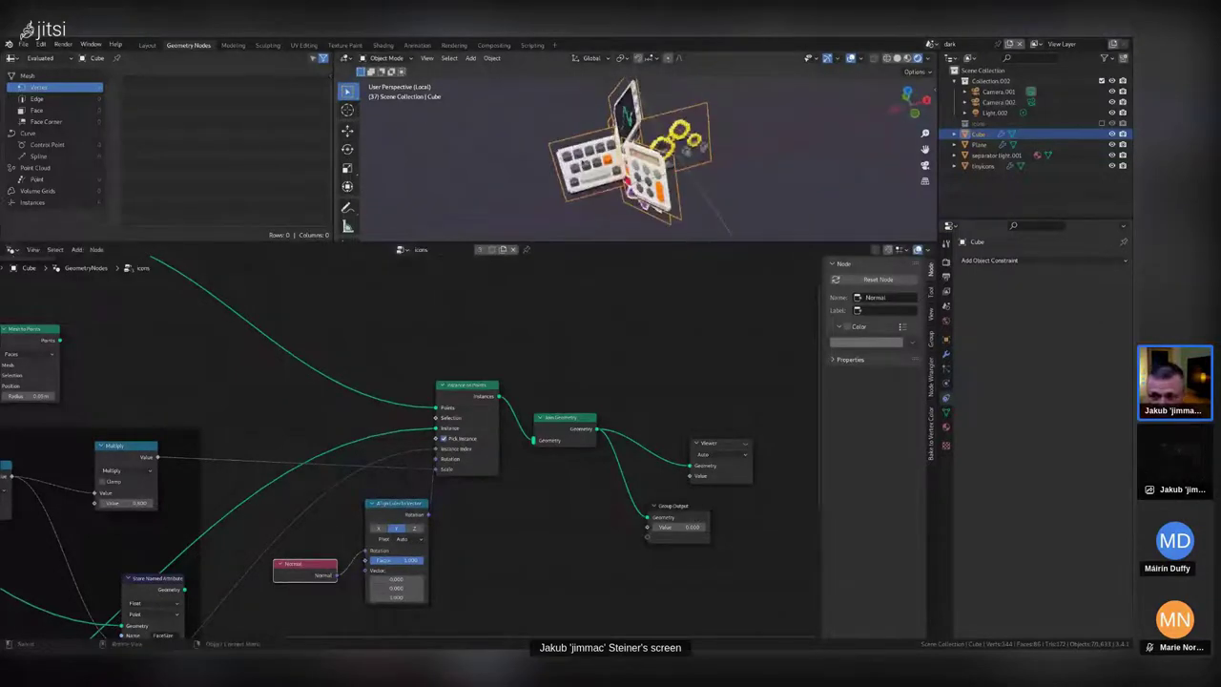
{"action": "scroll", "coordinate": [636, 152], "scroll_direction": "up", "scroll_amount": 3}
{"action": "scroll", "coordinate": [636, 153], "scroll_direction": "down", "scroll_amount": 3}
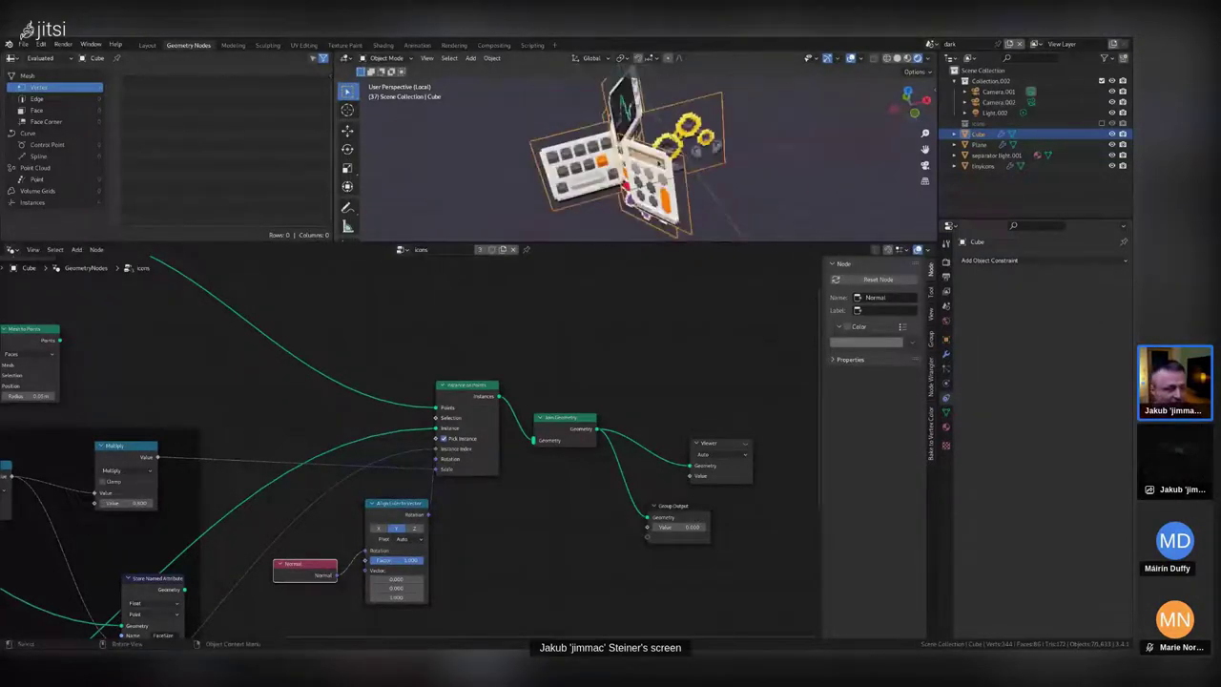
Shift the Align Euler to Vector node slightly and set its alignment axis to Z.
{"action": "middle_click_drag", "start_coordinate": [349, 406], "coordinate": [467, 451]}
{"action": "left_click", "coordinate": [520, 551]}
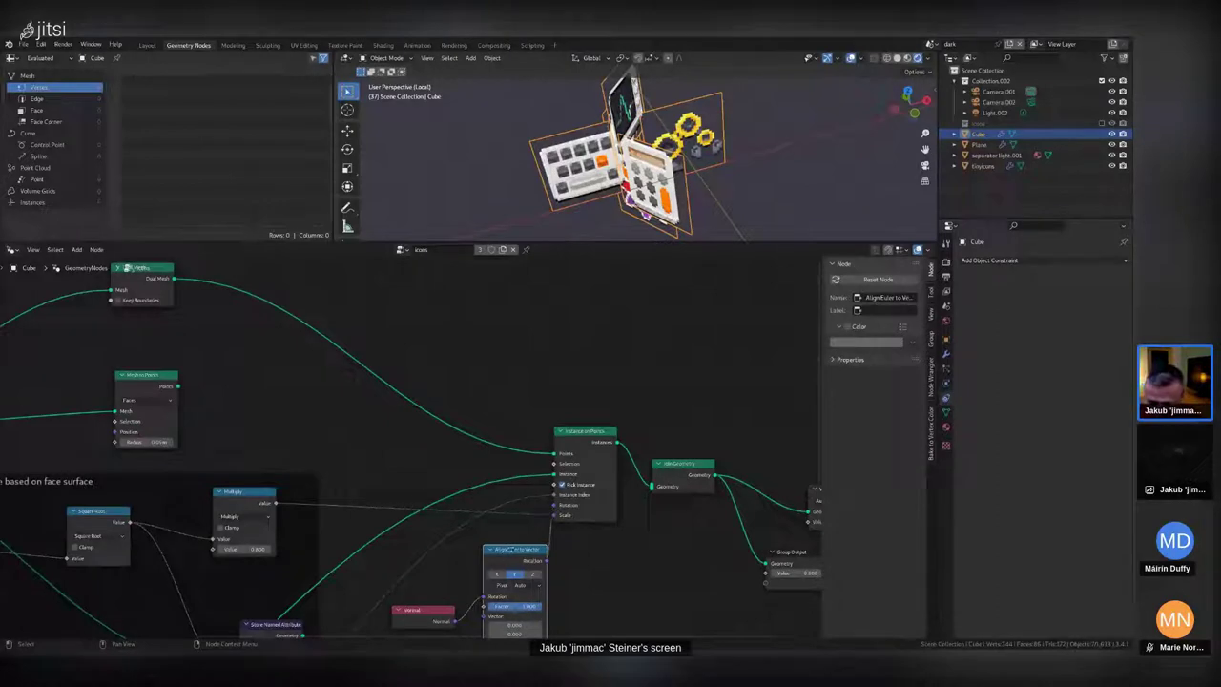
{"action": "left_click_drag", "start_coordinate": [511, 550], "coordinate": [495, 542]}
{"action": "left_click", "coordinate": [516, 570]}
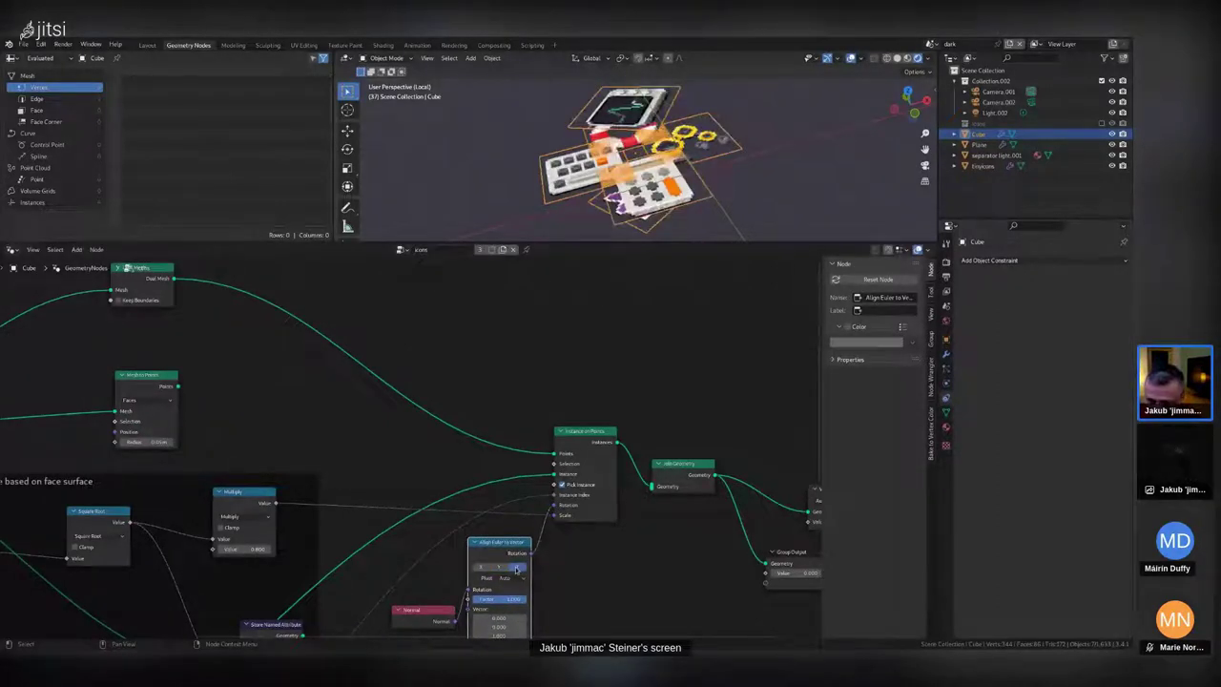
Nudge the Normal node aside and connect the Mesh to Points output to the Points input of Instance on Points.
{"action": "scroll", "coordinate": [496, 554], "scroll_direction": "down", "scroll_amount": 2, "text": "shift"}
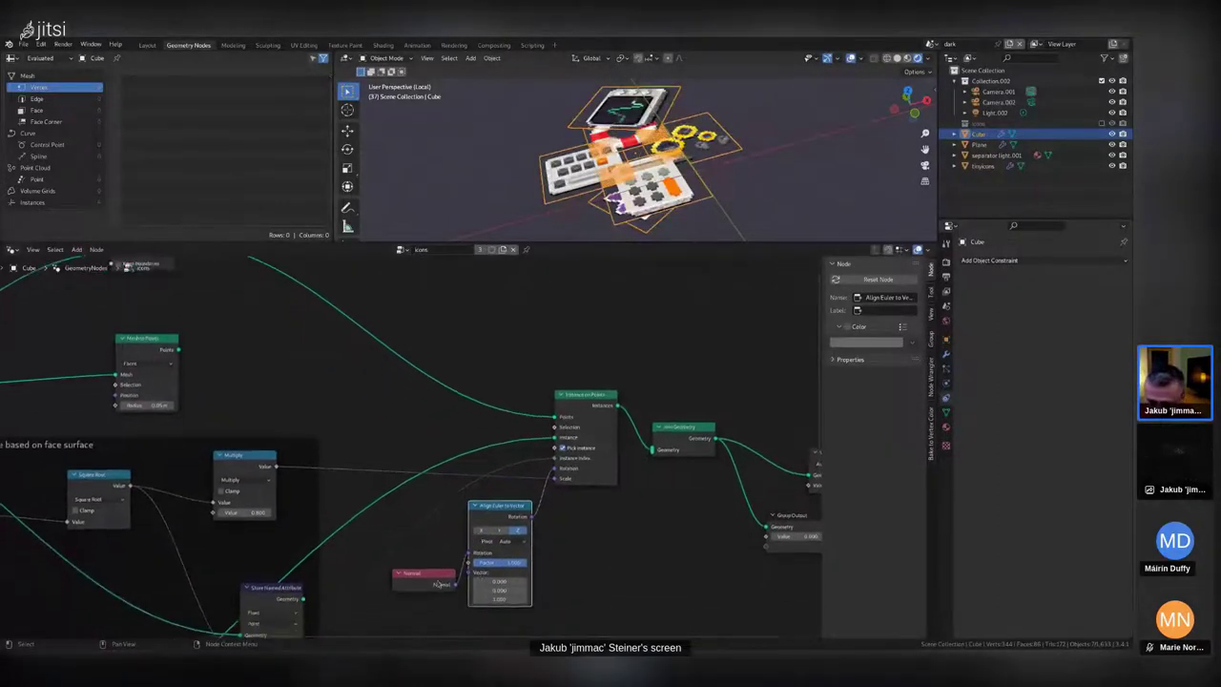
{"action": "left_click_drag", "start_coordinate": [432, 582], "coordinate": [427, 583]}
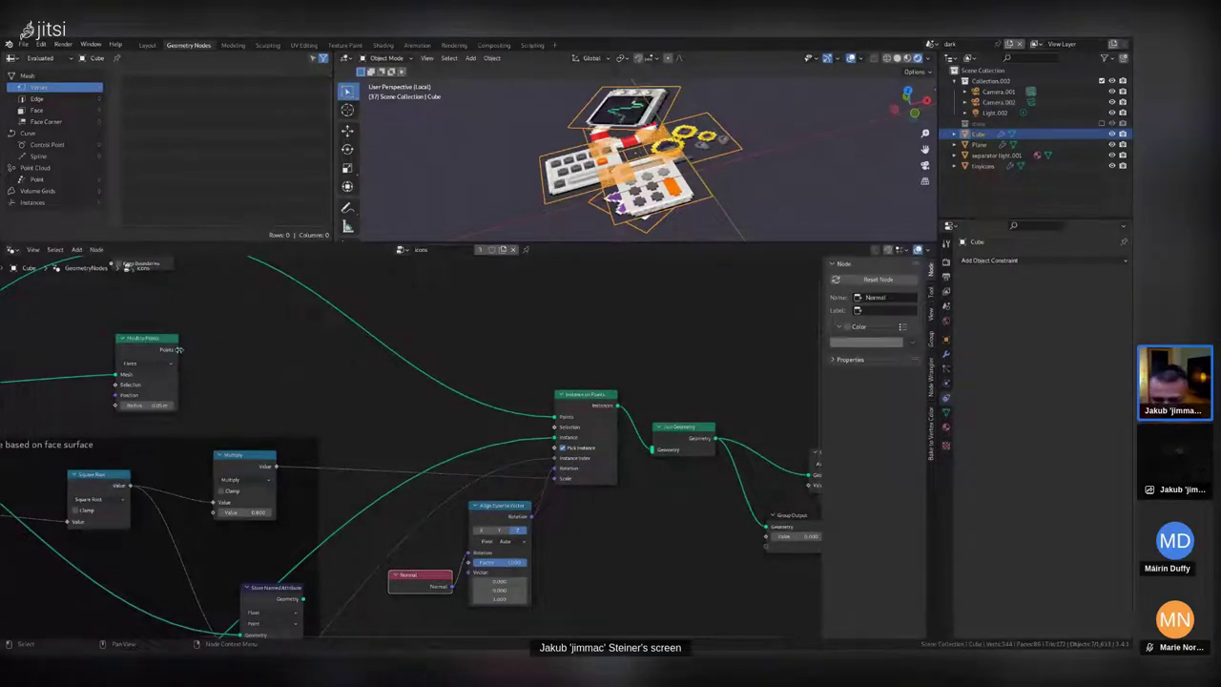
{"action": "left_click_drag", "start_coordinate": [179, 349], "coordinate": [556, 417]}
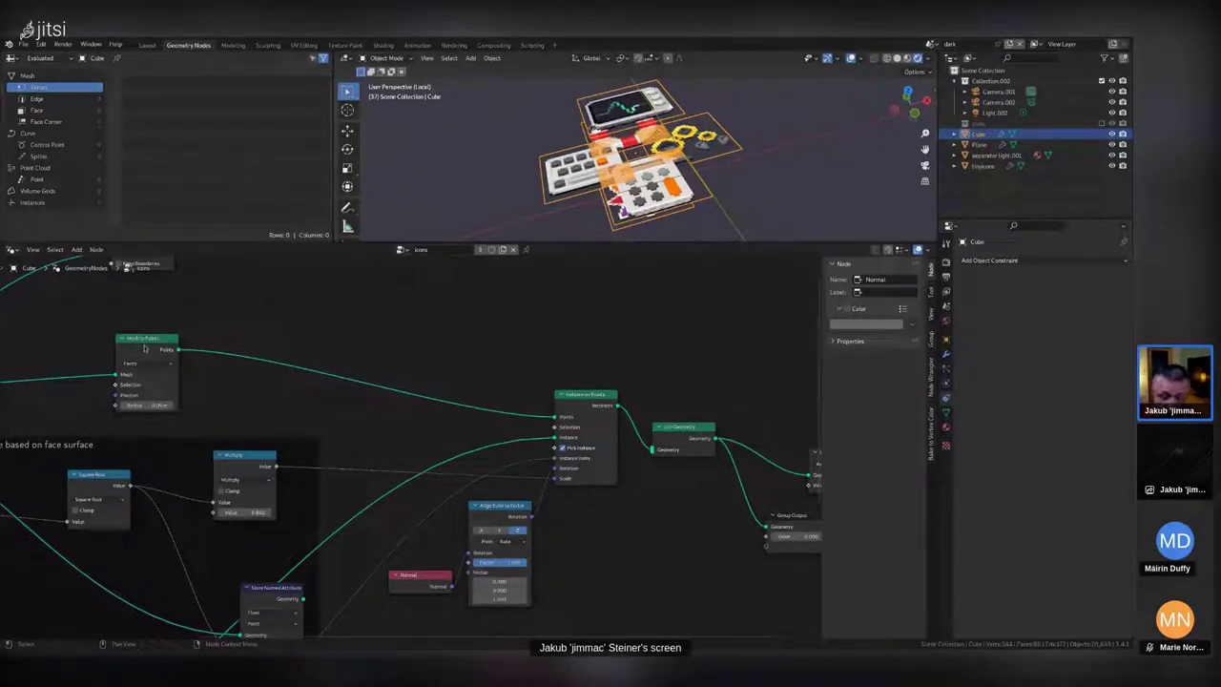
Reposition the Group Input and Mesh to Points nodes to make room between them.
{"action": "middle_click_drag", "start_coordinate": [138, 357], "coordinate": [443, 362]}
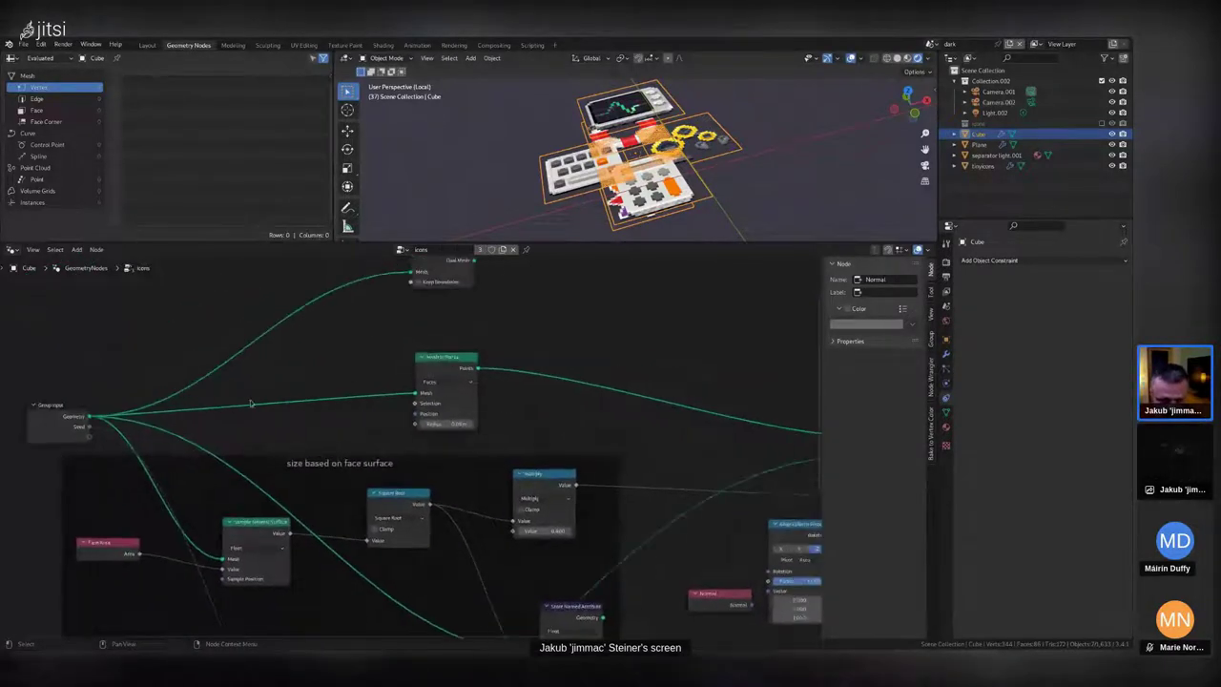
{"action": "left_click_drag", "start_coordinate": [61, 391], "coordinate": [82, 355]}
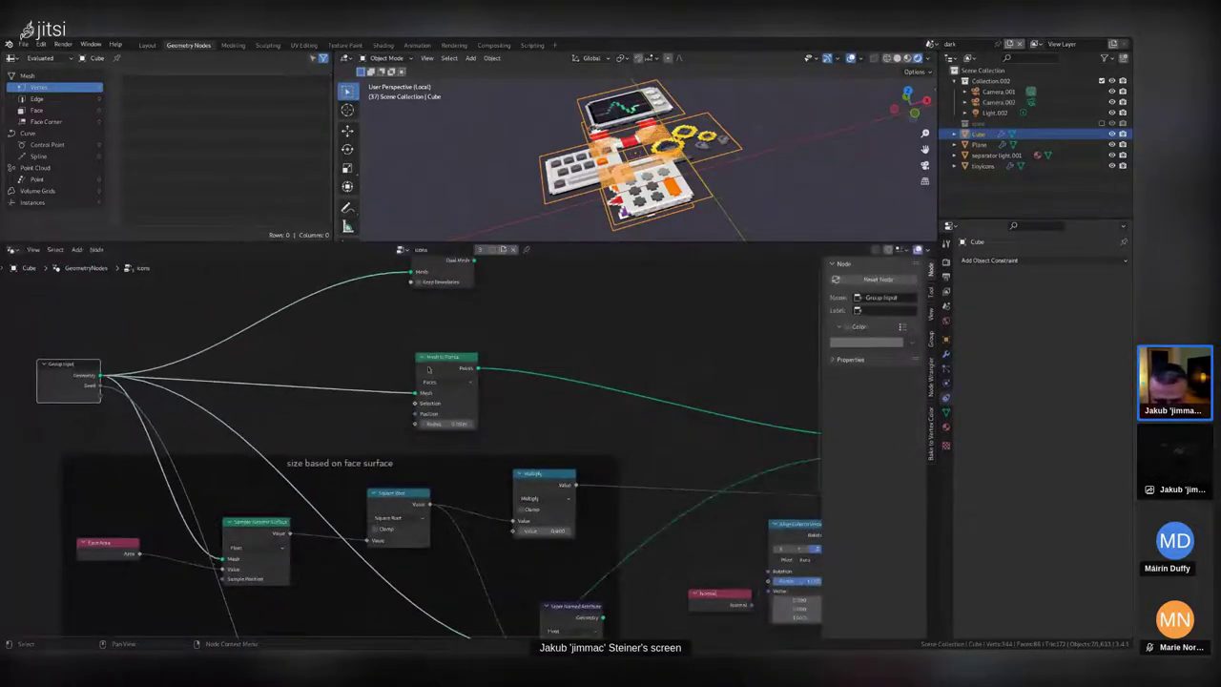
{"action": "left_click_drag", "start_coordinate": [442, 362], "coordinate": [509, 365]}
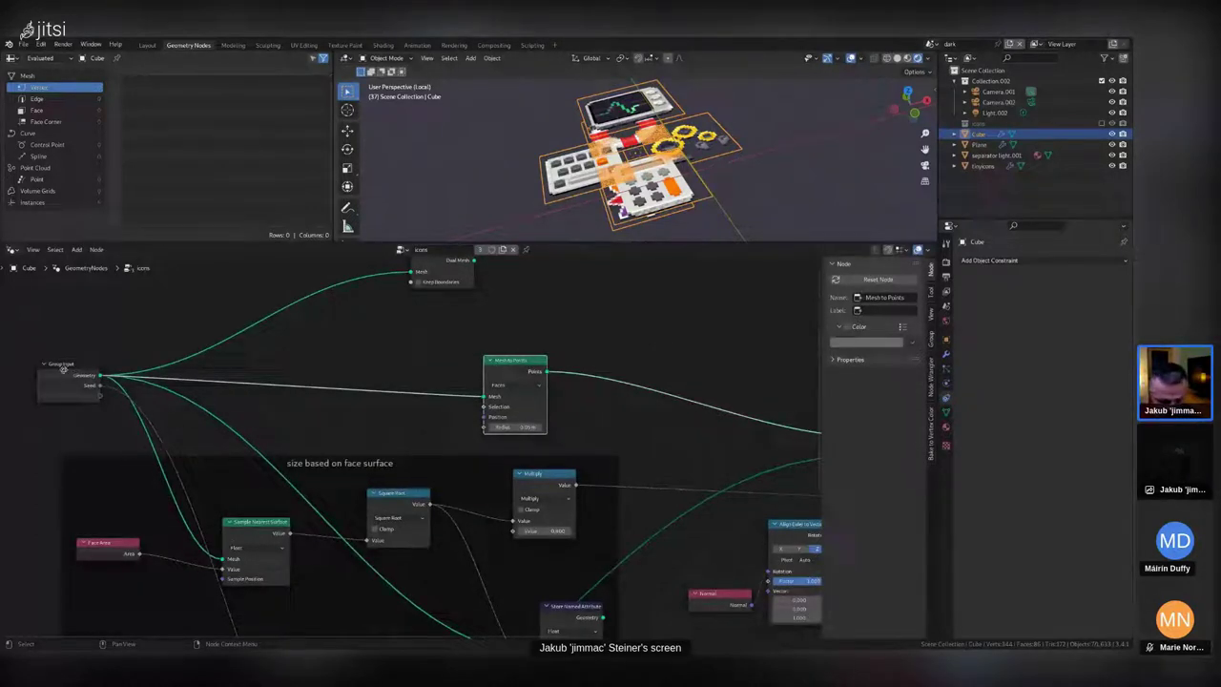
Add a Capture Attribute node above the Group Input–Mesh to Points link and feed it the Group Input geometry.
{"action": "key", "text": "shift+a"}
{"action": "type", "text": "ca"}
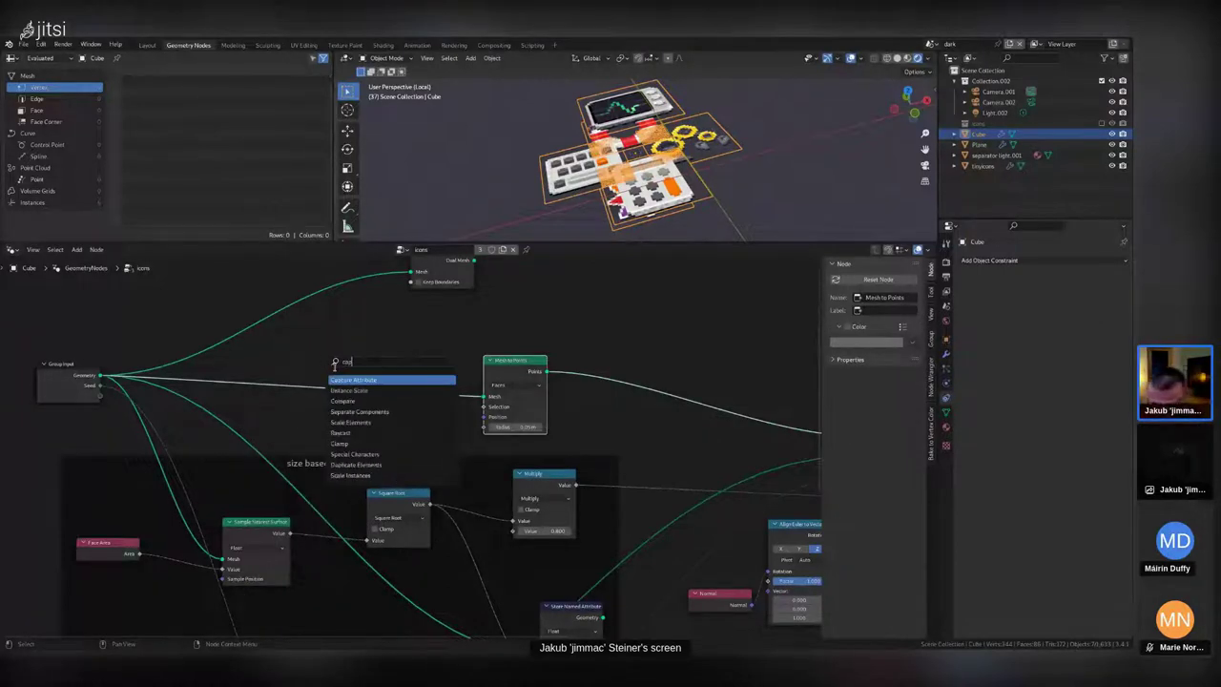
{"action": "key", "text": "Return"}
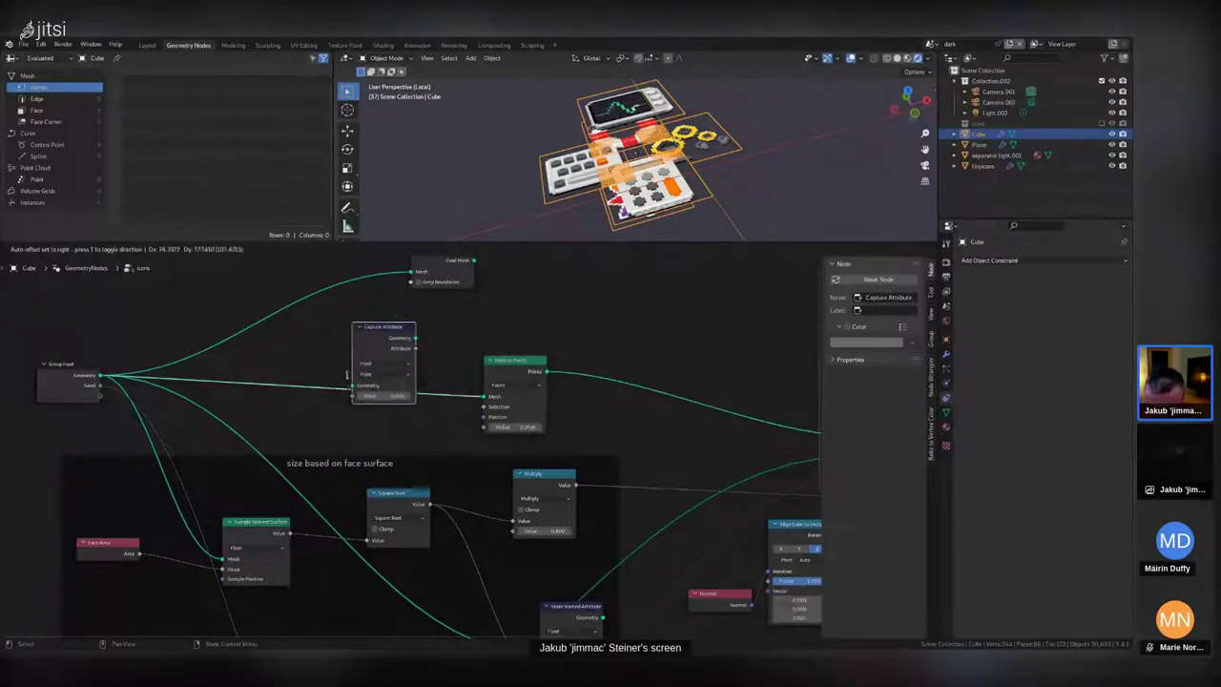
{"action": "left_click", "coordinate": [353, 318]}
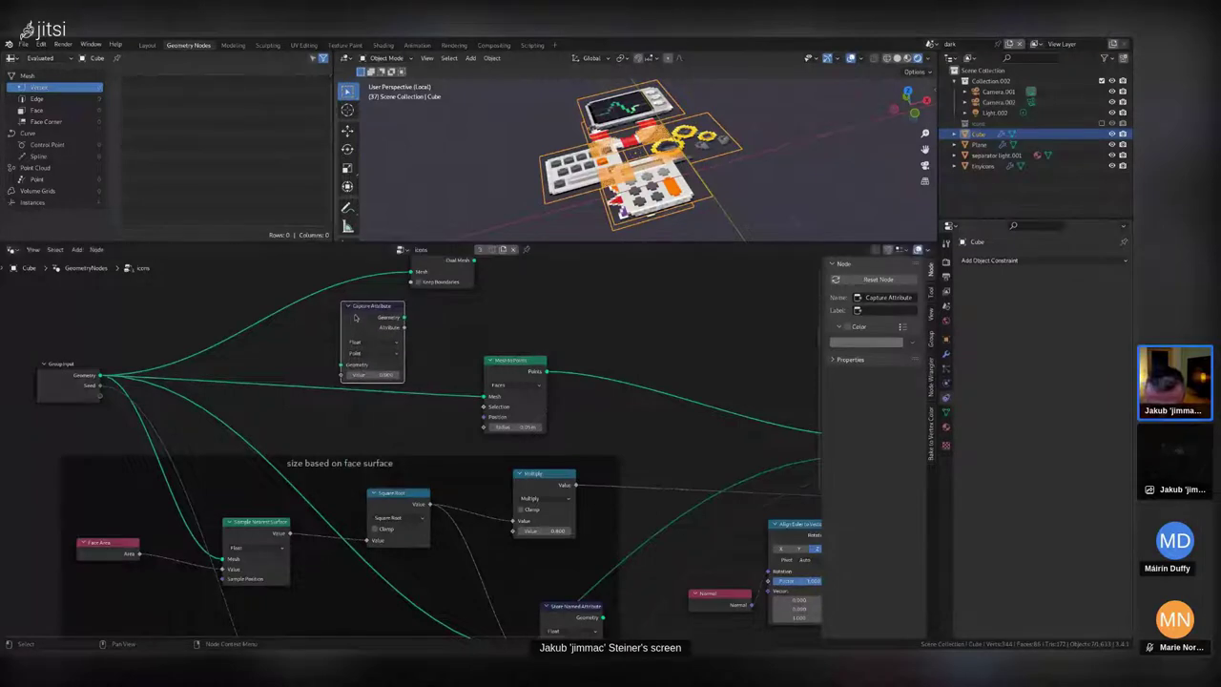
{"action": "left_click_drag", "start_coordinate": [99, 375], "coordinate": [345, 366]}
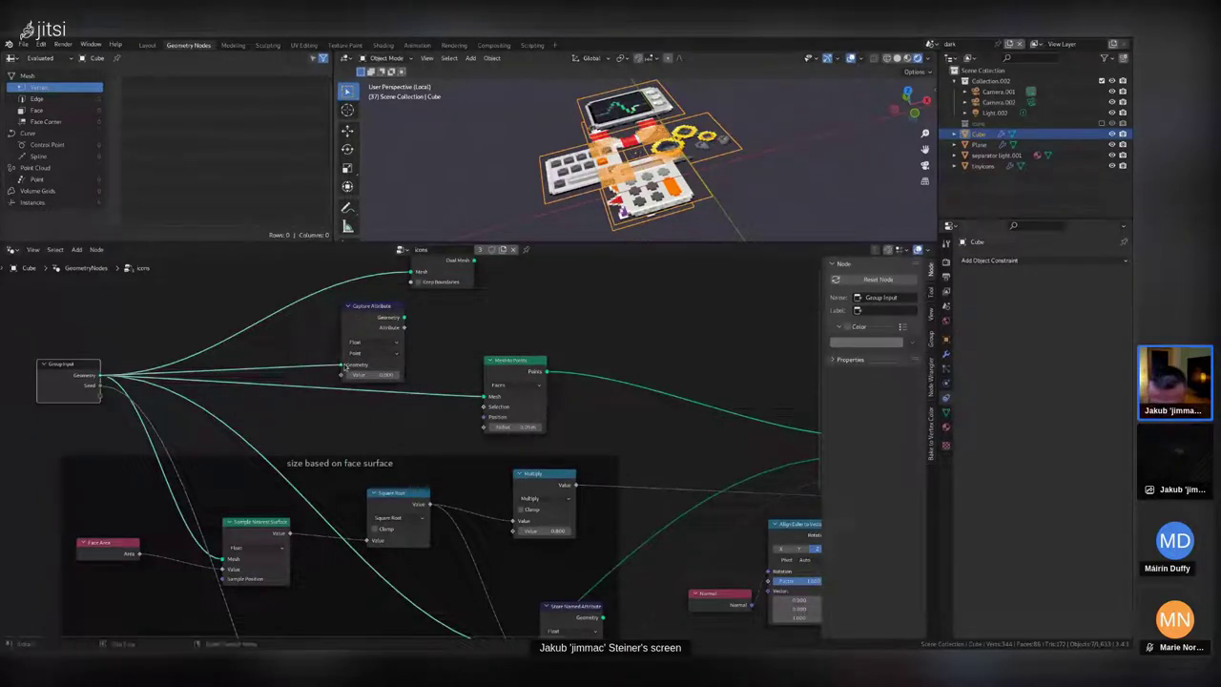
Add a Normal node connected to the Value input of Capture Attribute and place it just below that node.
{"action": "left_click_drag", "start_coordinate": [100, 375], "coordinate": [296, 380]}
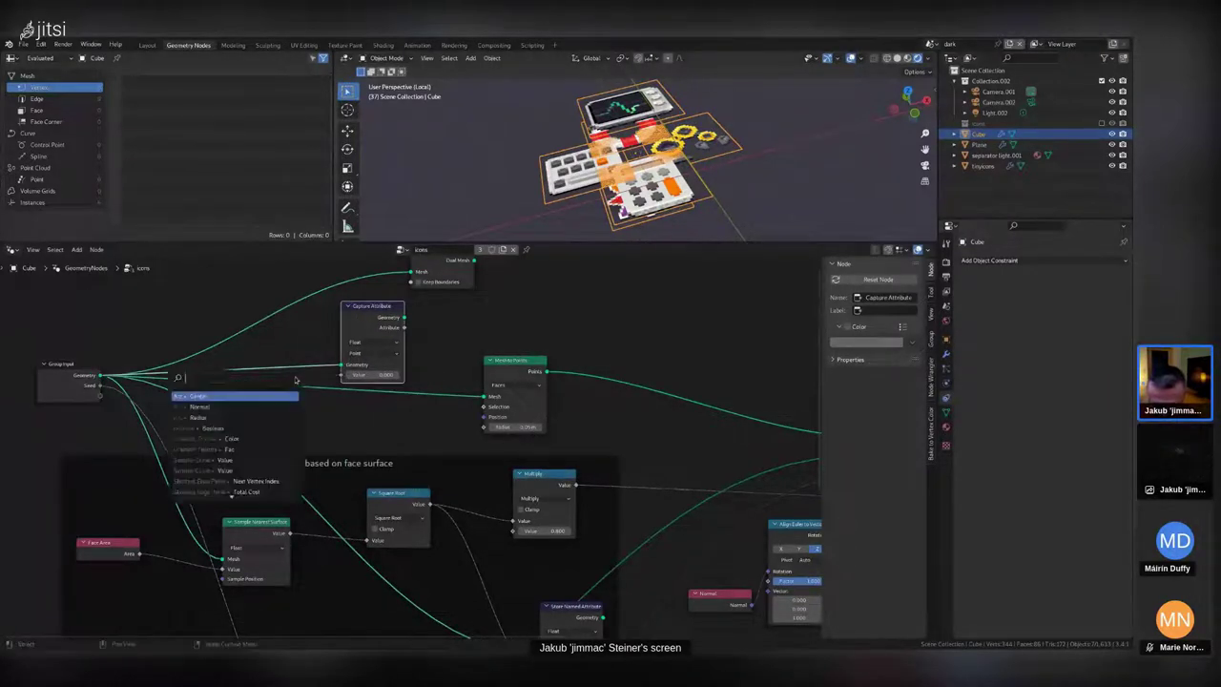
{"action": "type", "text": "normal"}
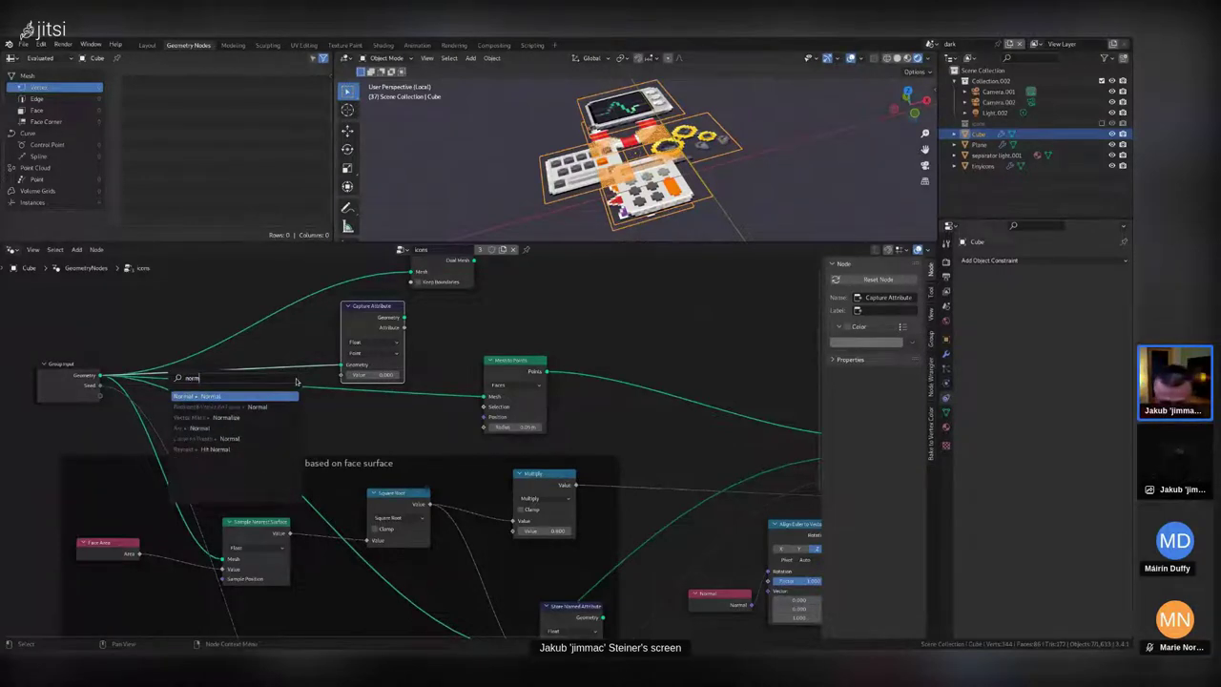
{"action": "key", "text": "Return"}
{"action": "left_click", "coordinate": [336, 421]}
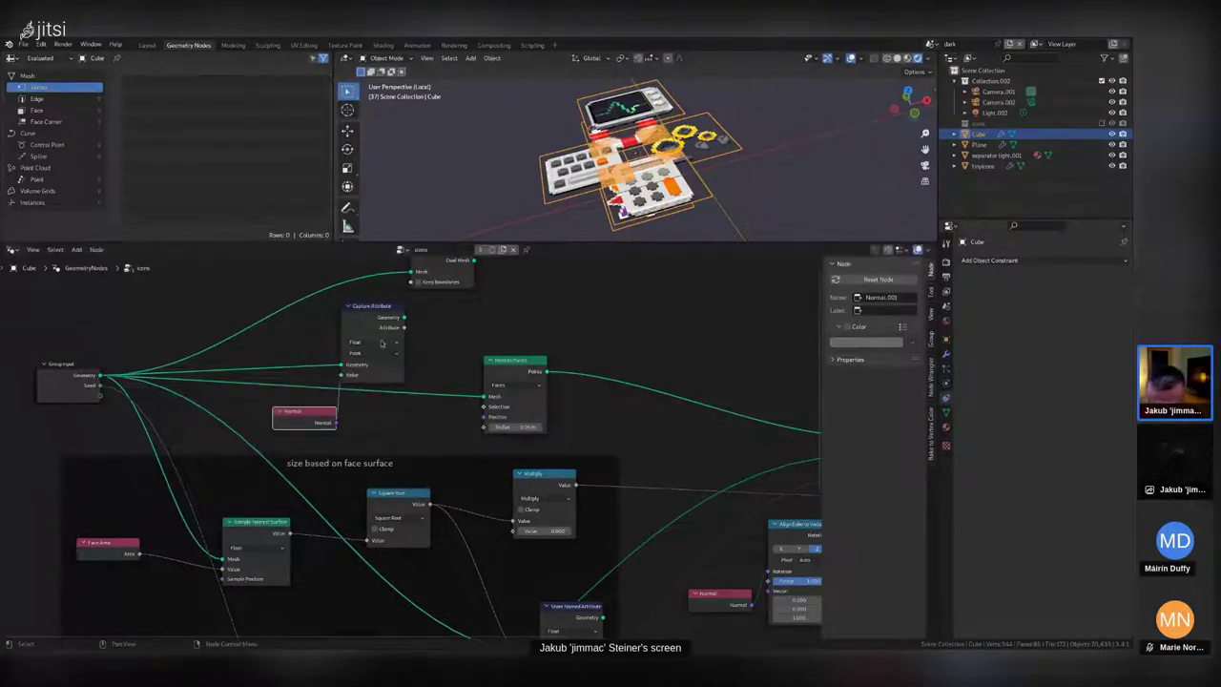
Set the Capture Attribute node's data type to Vector and its domain to Face.
{"action": "left_click", "coordinate": [382, 342]}
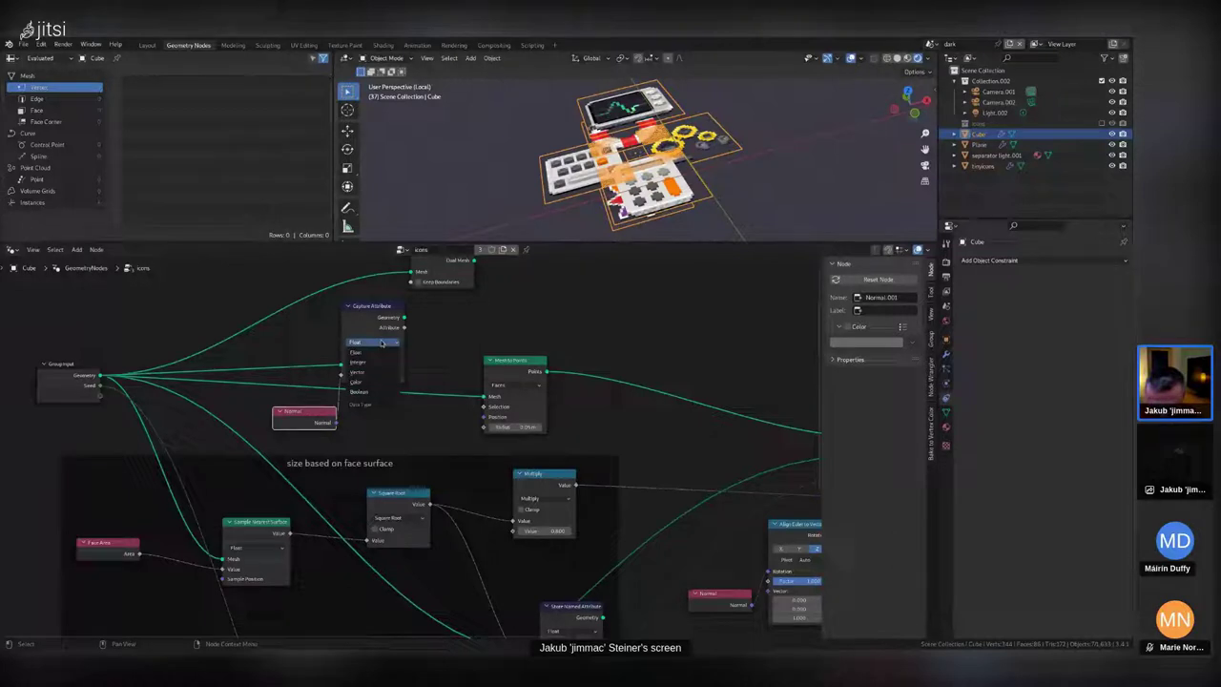
{"action": "left_click", "coordinate": [363, 372]}
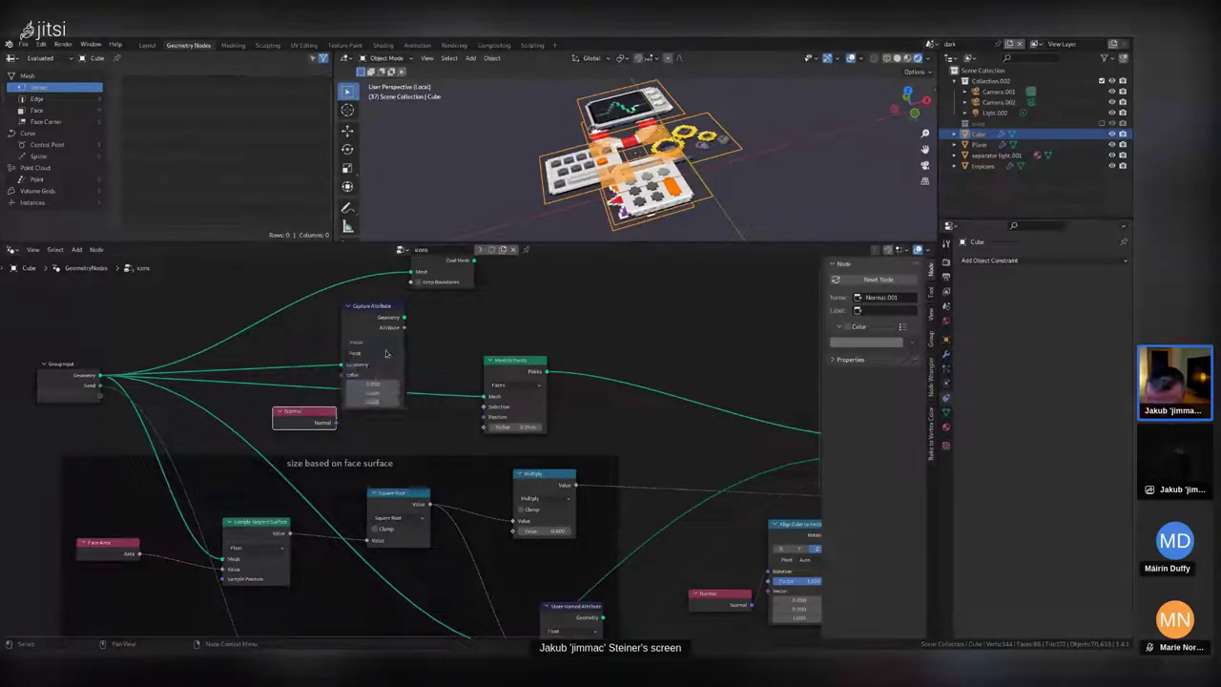
{"action": "left_click", "coordinate": [379, 354]}
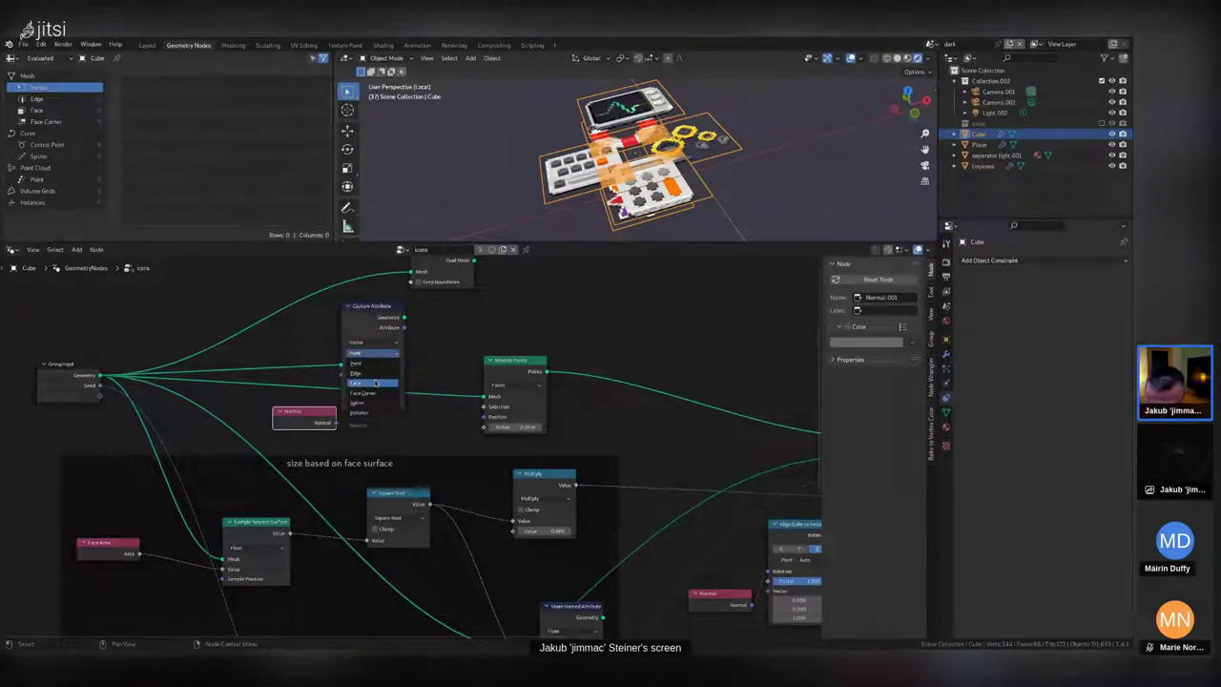
{"action": "left_click", "coordinate": [358, 382]}
Move the new Normal node up beside Capture Attribute and reconnect its output to the Value input.
{"action": "mouse_move", "coordinate": [378, 306]}
{"action": "left_mouse_down"}
{"action": "mouse_move", "coordinate": [392, 299]}
{"action": "mouse_move", "coordinate": [377, 278]}
{"action": "mouse_move", "coordinate": [416, 331]}
{"action": "mouse_move", "coordinate": [423, 413]}
{"action": "mouse_move", "coordinate": [357, 308]}
{"action": "mouse_move", "coordinate": [382, 310]}
{"action": "left_mouse_up"}
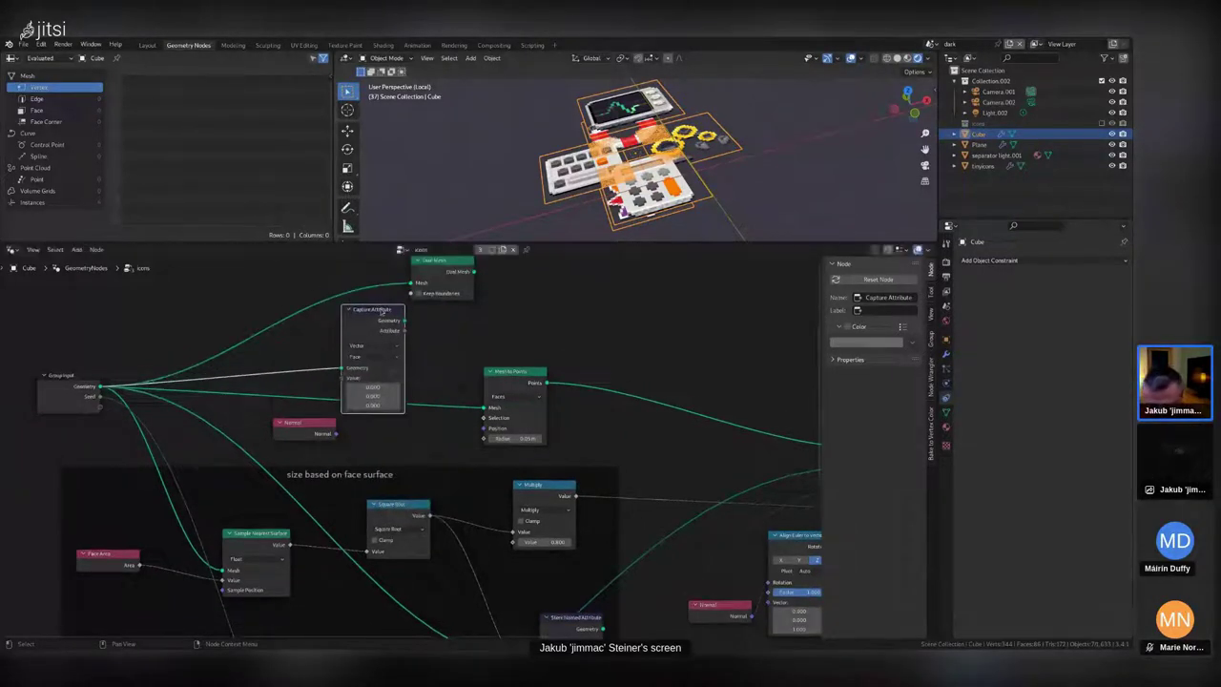
{"action": "left_click", "coordinate": [336, 417]}
{"action": "left_click_drag", "start_coordinate": [339, 433], "coordinate": [332, 349]}
Connect Capture Attribute's Geometry output to Mesh to Points and its Attribute output to the Vector input of Align Euler to Vector.
{"action": "scroll", "coordinate": [332, 349], "scroll_direction": "right", "scroll_amount": 5, "text": "ctrl"}
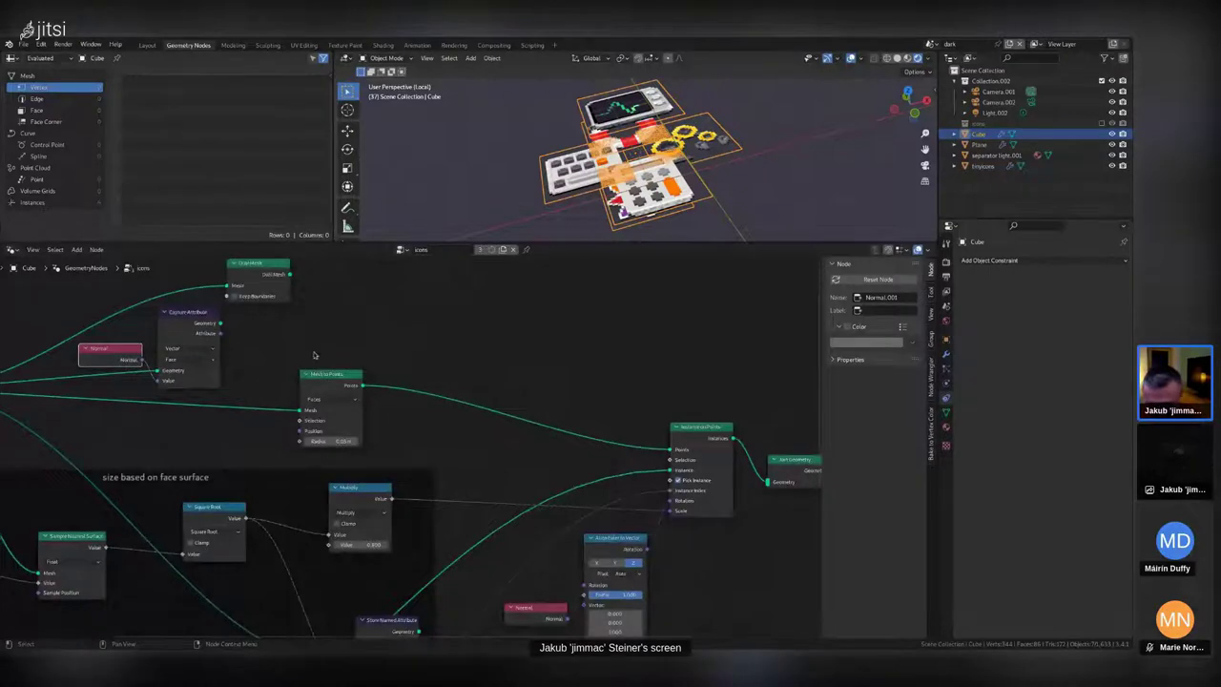
{"action": "scroll", "coordinate": [315, 355], "scroll_direction": "right", "scroll_amount": 3, "text": "ctrl"}
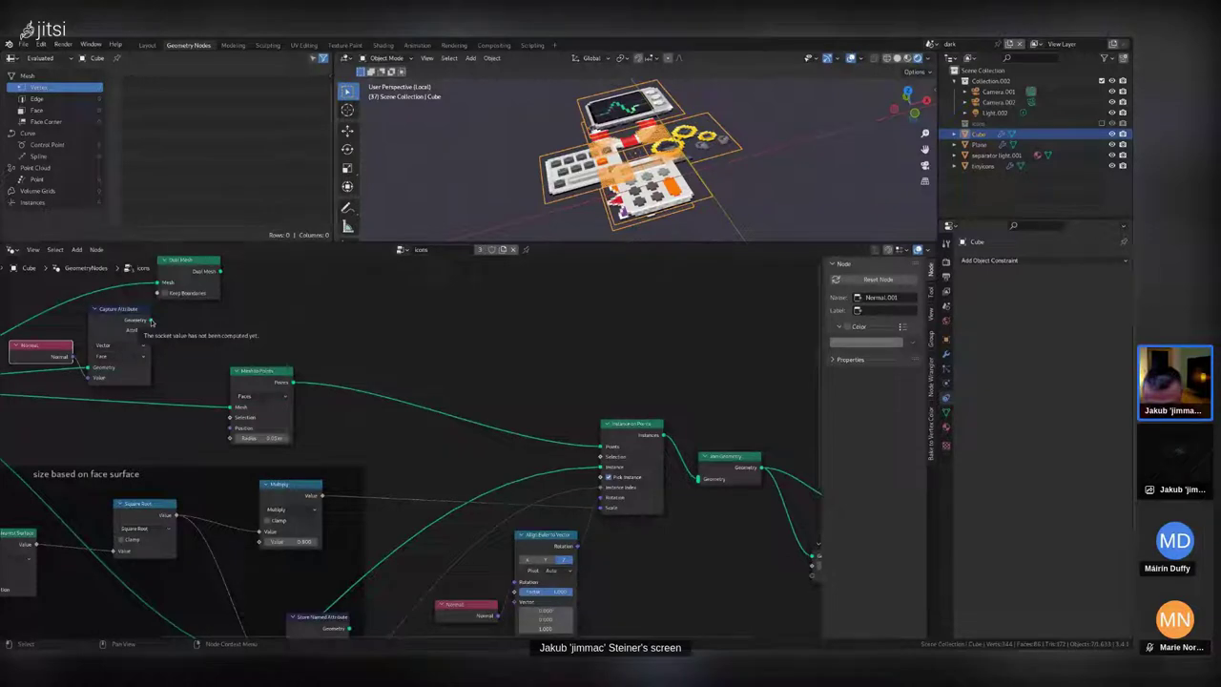
{"action": "left_click_drag", "start_coordinate": [150, 321], "coordinate": [230, 407]}
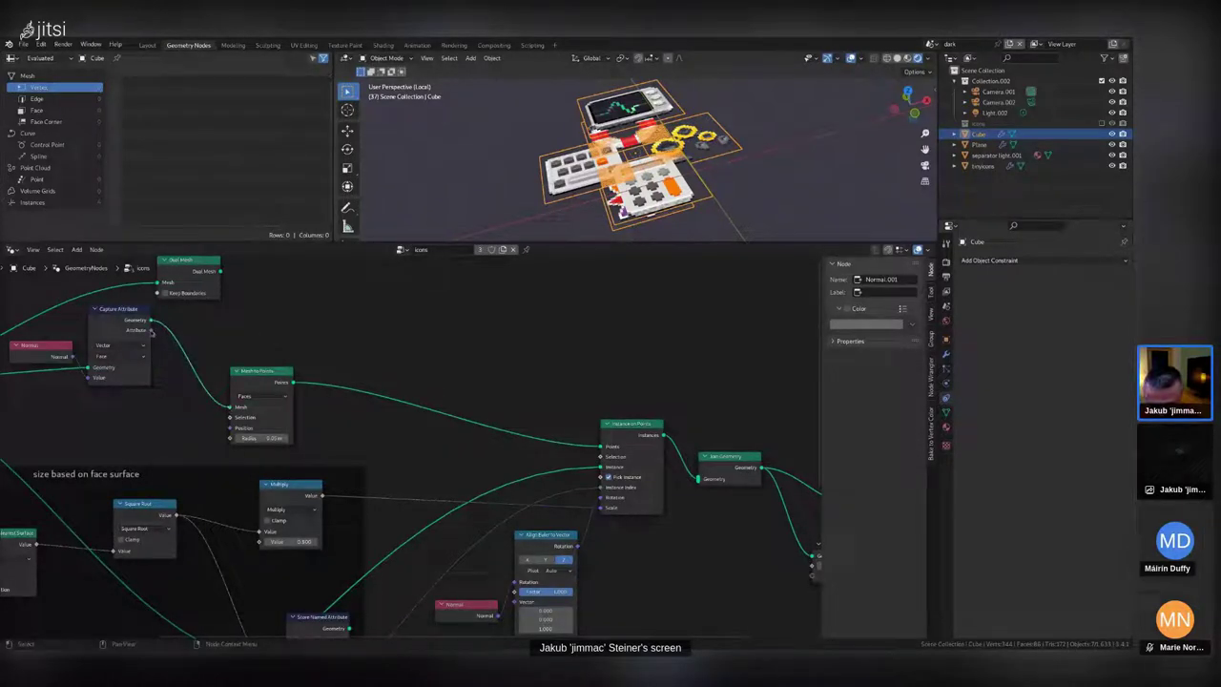
{"action": "left_click_drag", "start_coordinate": [151, 330], "coordinate": [513, 584]}
{"action": "middle_click_drag", "start_coordinate": [122, 376], "coordinate": [85, 301]}
{"action": "middle_click_drag", "start_coordinate": [551, 578], "coordinate": [495, 540]}
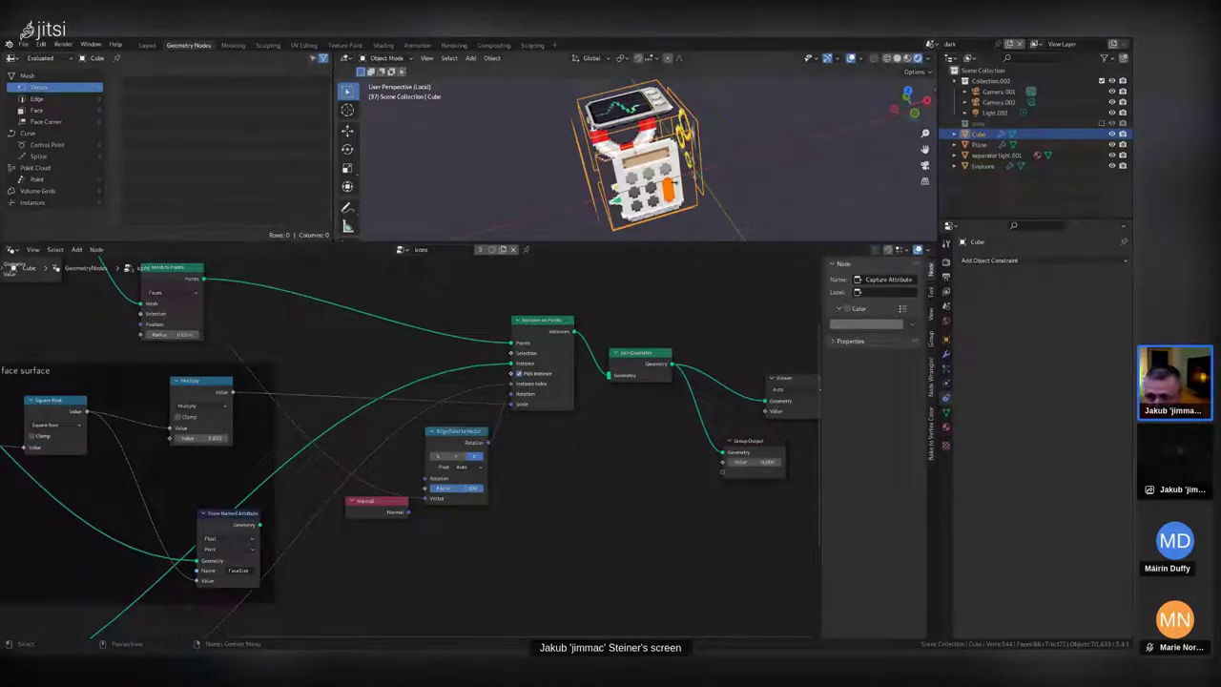
Deform the cube in Edit Mode by moving a corner vertex freehand, and return to Object Mode.
{"action": "scroll", "coordinate": [679, 181], "scroll_direction": "down", "scroll_amount": 5}
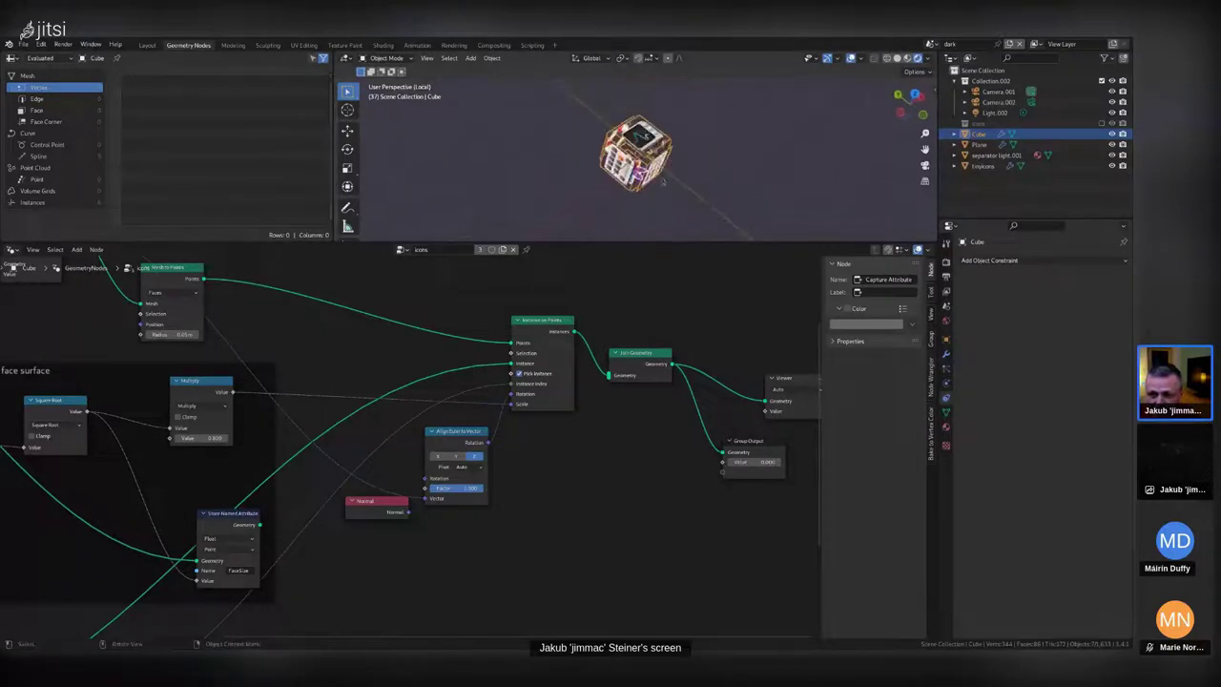
{"action": "key", "text": "Tab"}
{"action": "scroll", "coordinate": [679, 181], "scroll_direction": "down", "scroll_amount": 2}
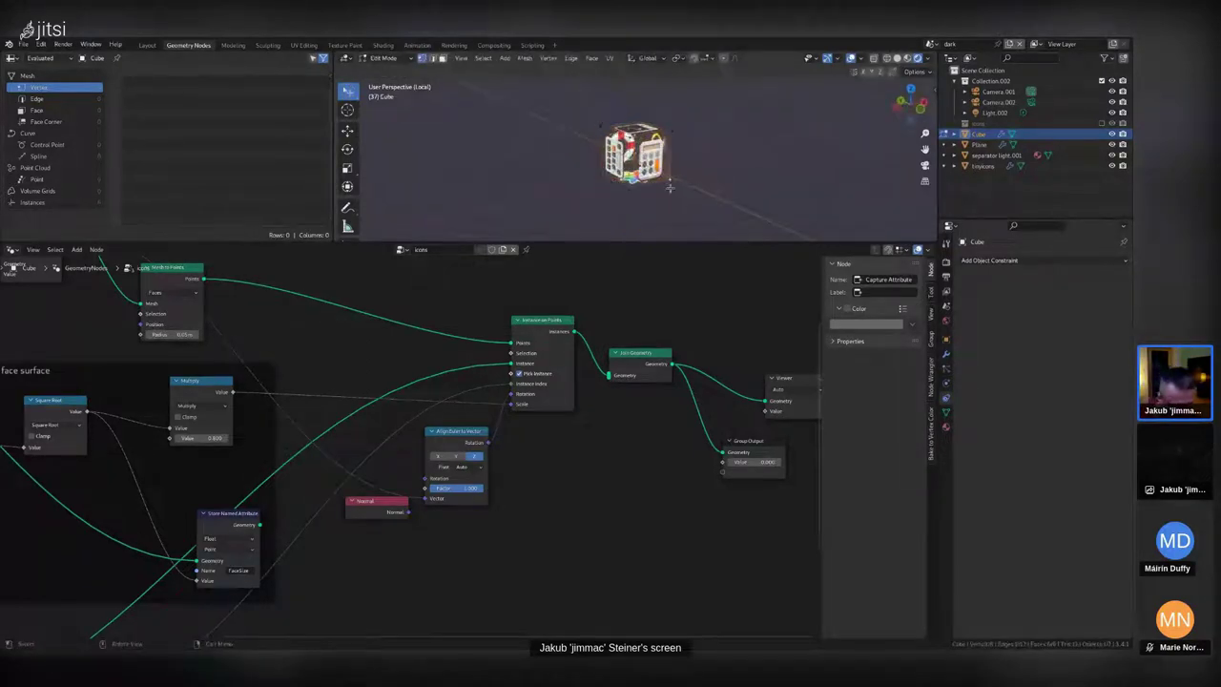
{"action": "key", "text": "shift+d"}
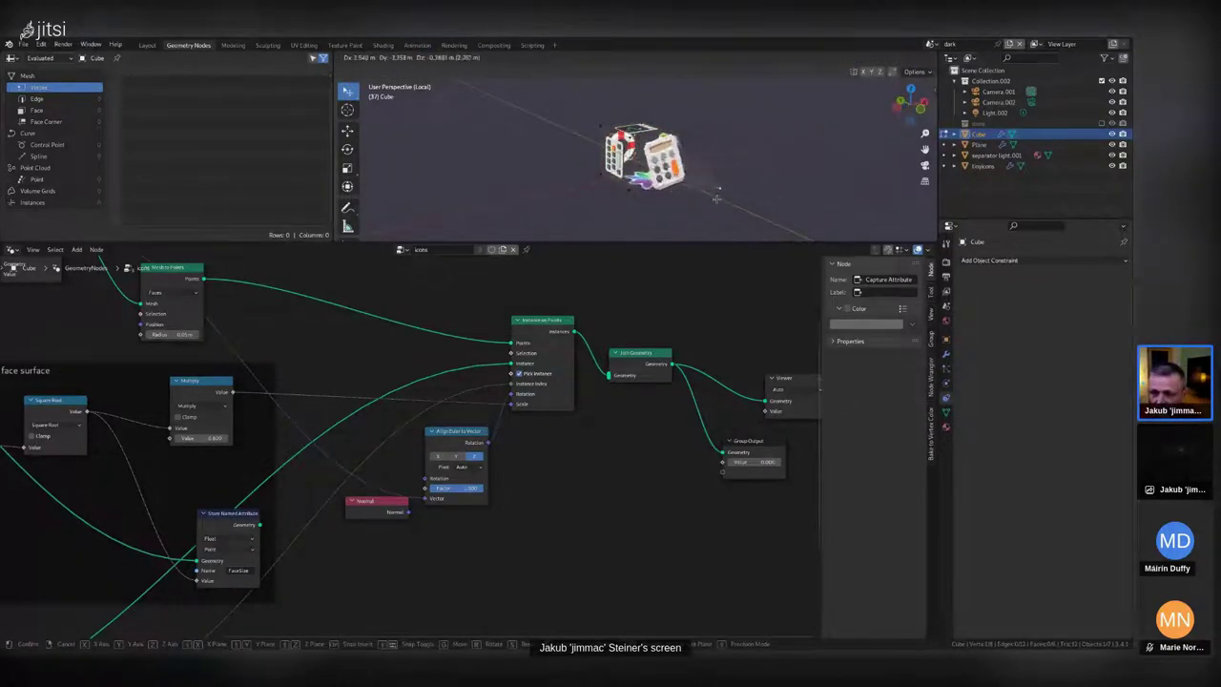
{"action": "left_click", "coordinate": [667, 203]}
{"action": "middle_click_drag", "start_coordinate": [668, 203], "coordinate": [749, 152]}
{"action": "key", "text": "g"}
{"action": "left_click", "coordinate": [593, 203]}
{"action": "key", "text": "Tab"}
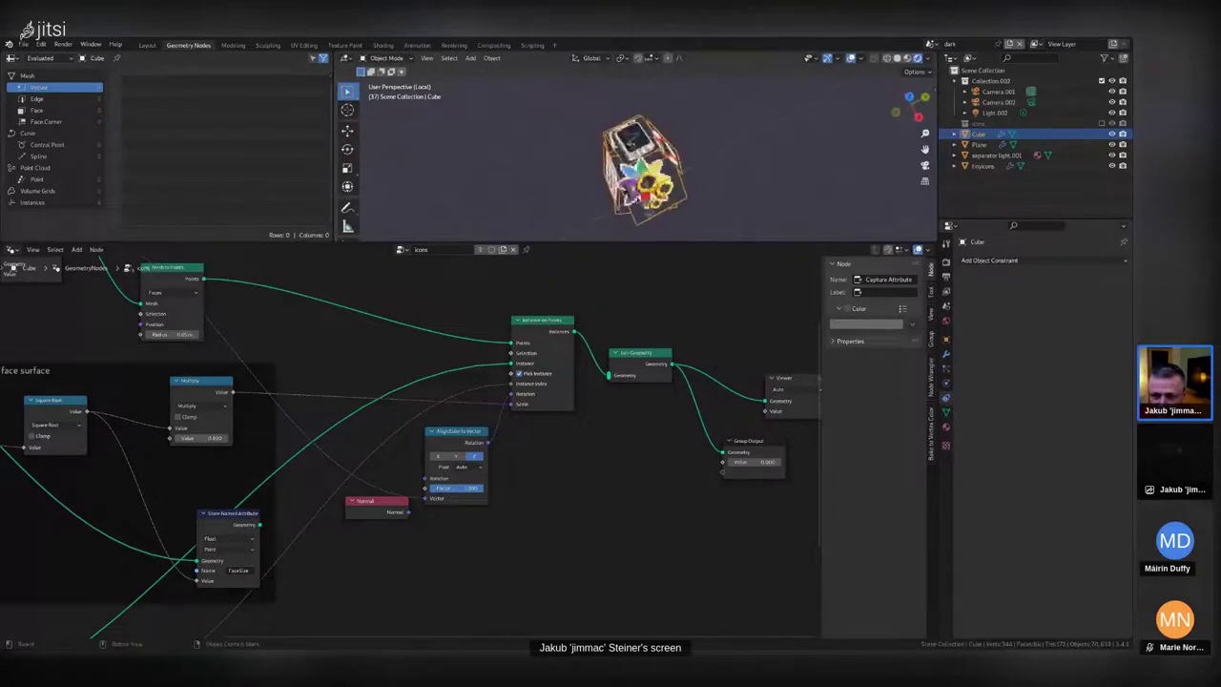
Inspect the icons on the deformed cube from several sides and leave Local View.
{"action": "scroll", "coordinate": [668, 167], "scroll_direction": "up", "scroll_amount": 4}
{"action": "scroll", "coordinate": [668, 167], "scroll_direction": "down", "scroll_amount": 4}
{"action": "middle_click_drag", "start_coordinate": [667, 166], "coordinate": [704, 164]}
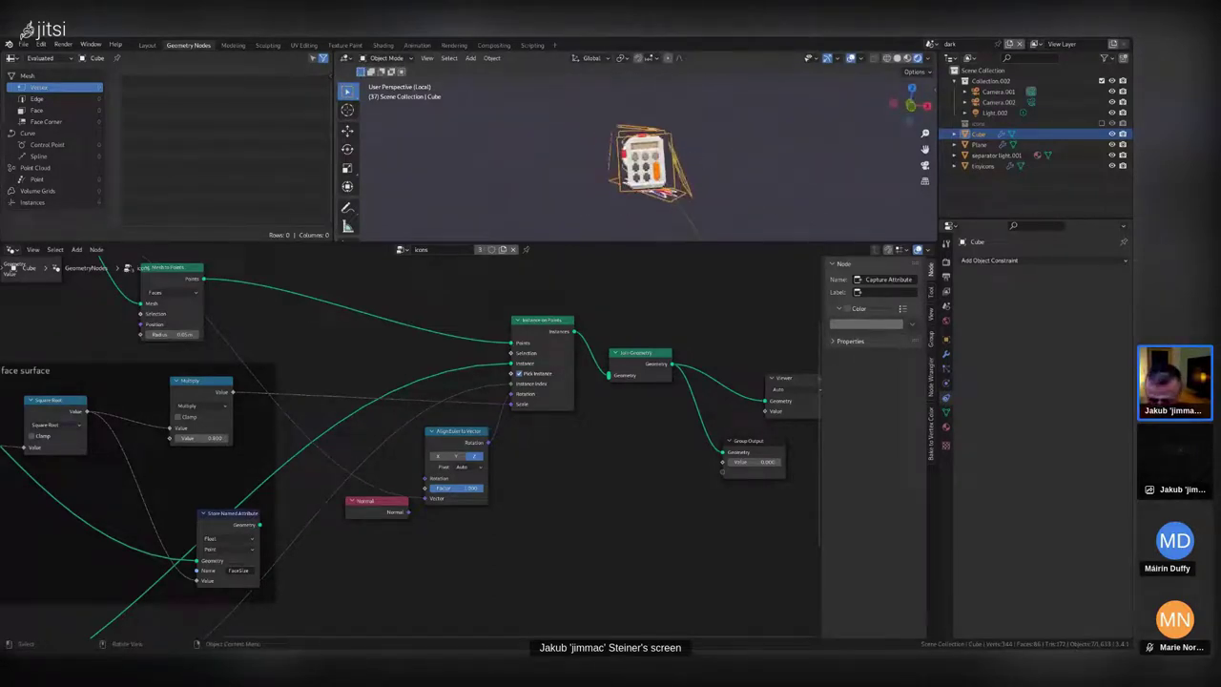
{"action": "key", "text": "KP_Divide"}
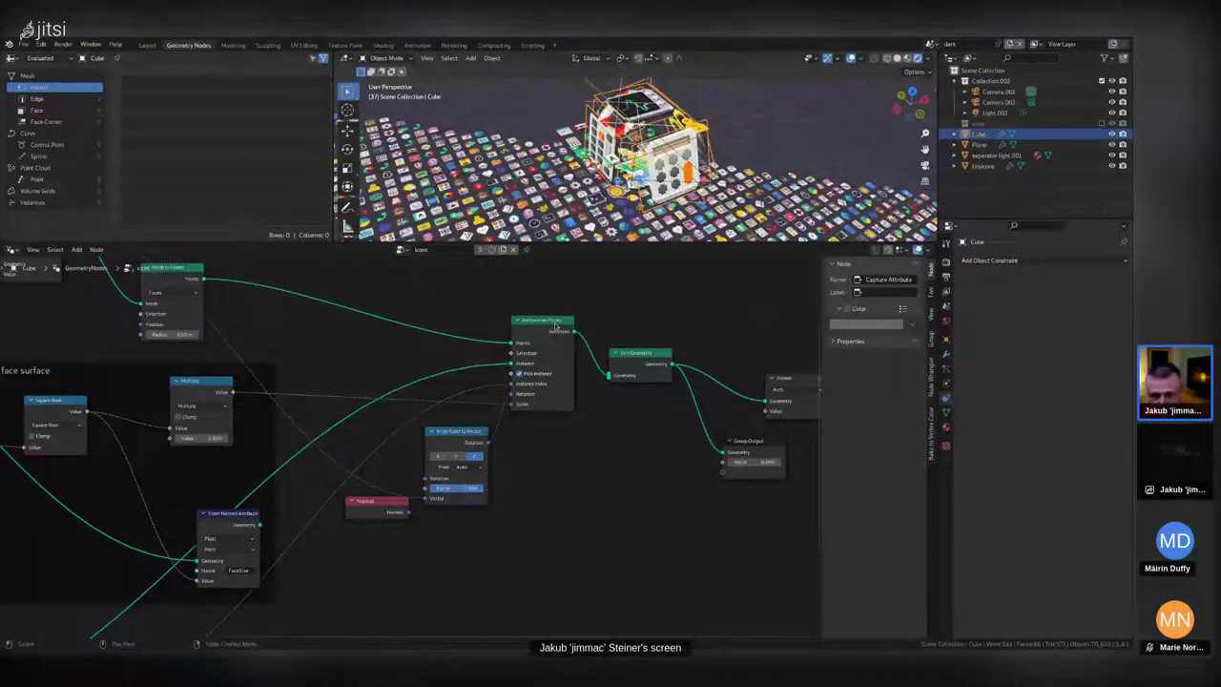
Open the recent symbolic icons .blend file without saving the changes to the current file.
{"action": "left_click", "coordinate": [23, 44]}
{"action": "mouse_move", "coordinate": [38, 77]}
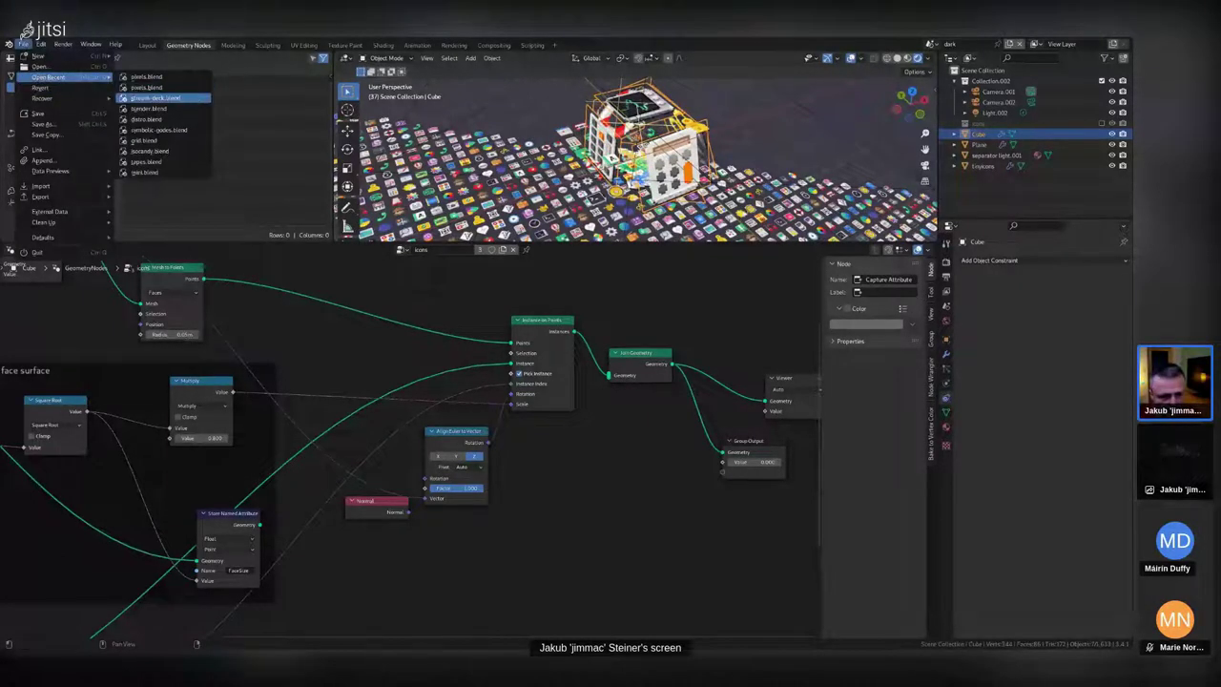
{"action": "left_click", "coordinate": [183, 131]}
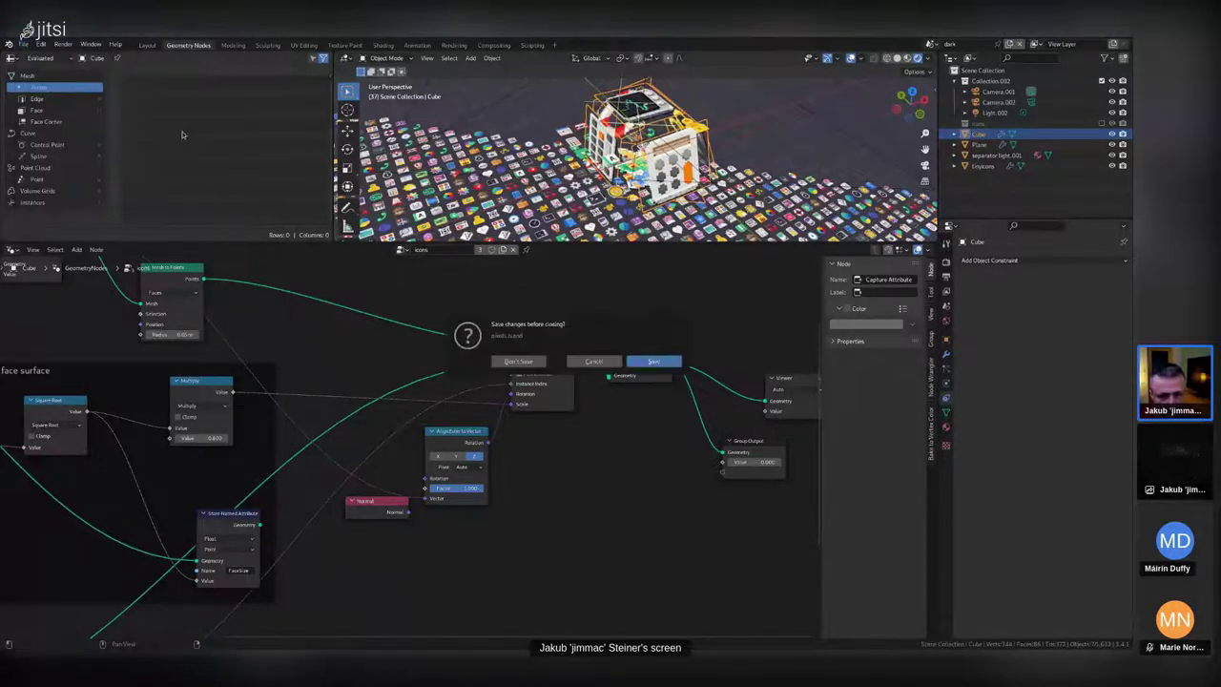
{"action": "left_click", "coordinate": [518, 361]}
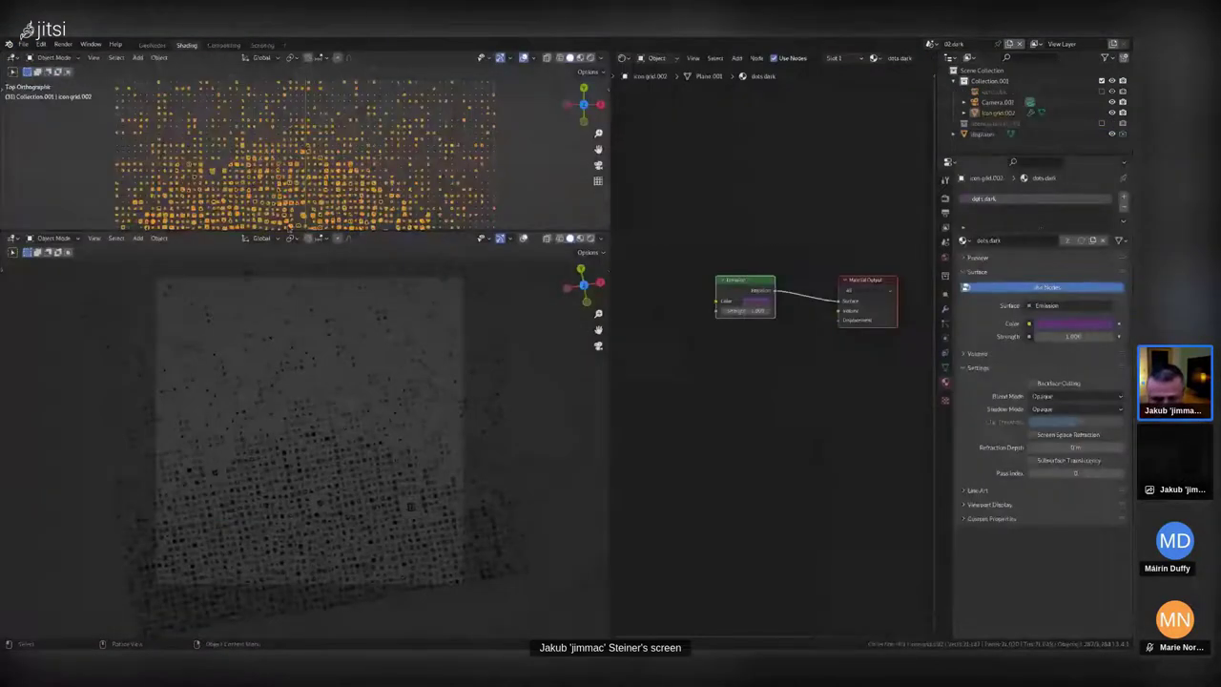
Select the displacer object and switch the camera viewport to Rendered shading.
{"action": "left_click", "coordinate": [291, 224]}
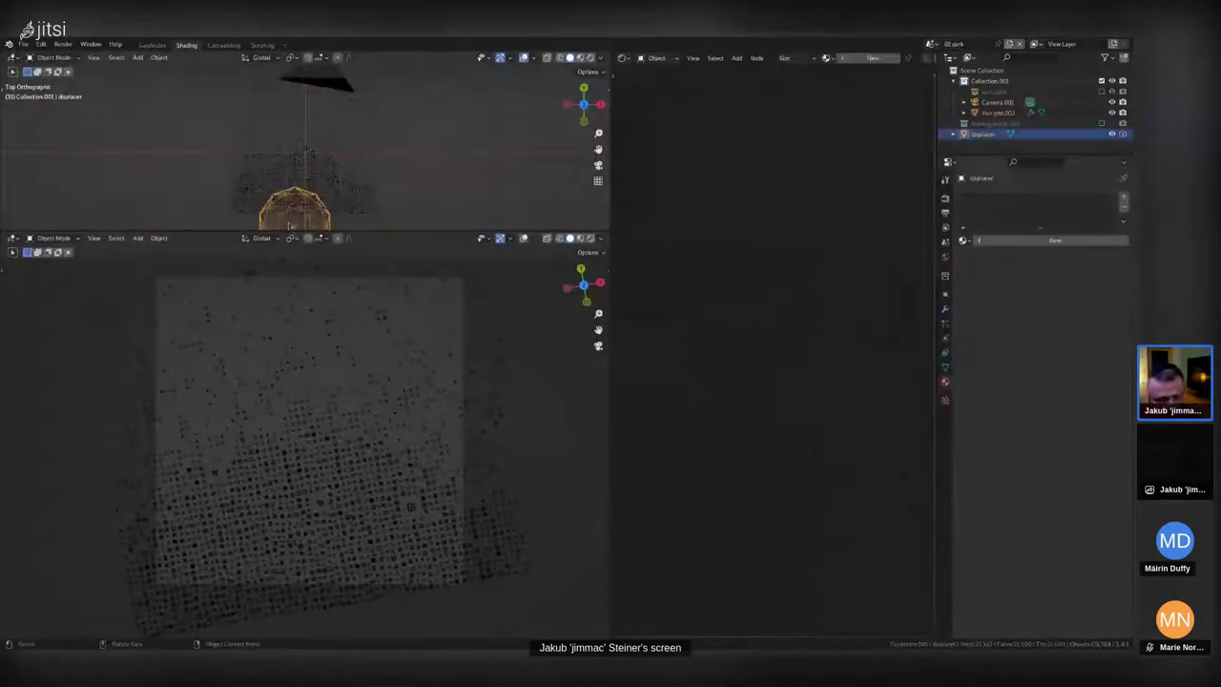
{"action": "key", "text": "z"}
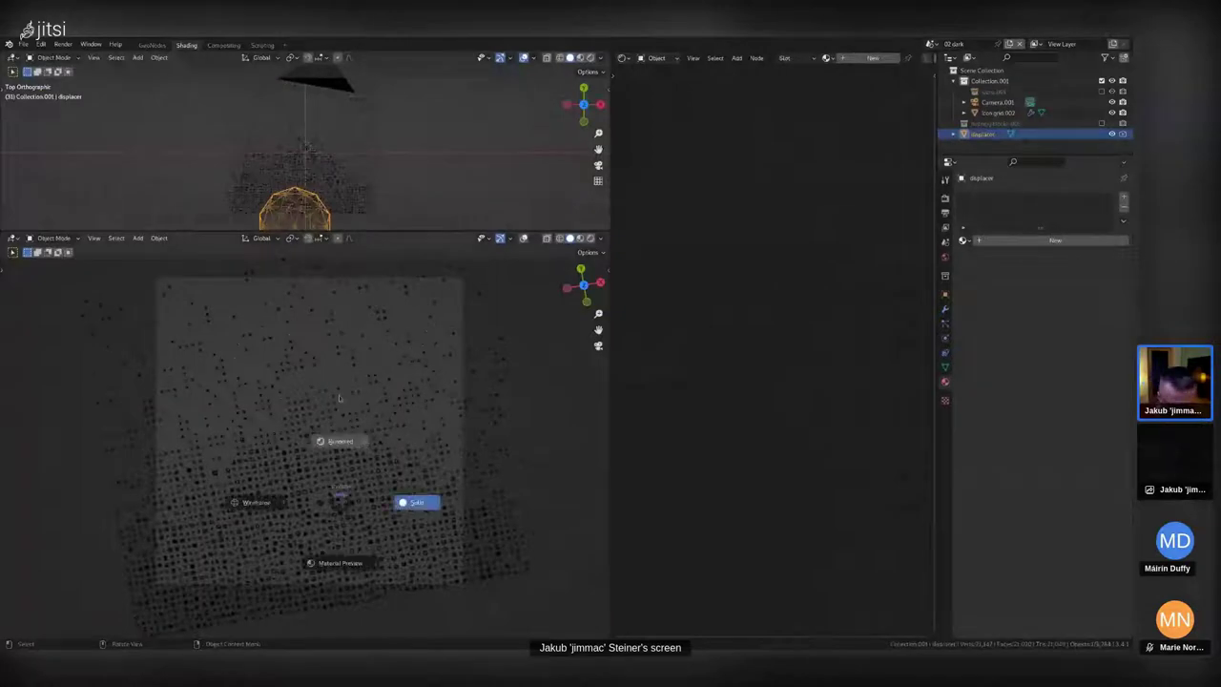
{"action": "left_click", "coordinate": [340, 401]}
Play the animation and move the displacer object around beneath the icon grid.
{"action": "key", "text": "space"}
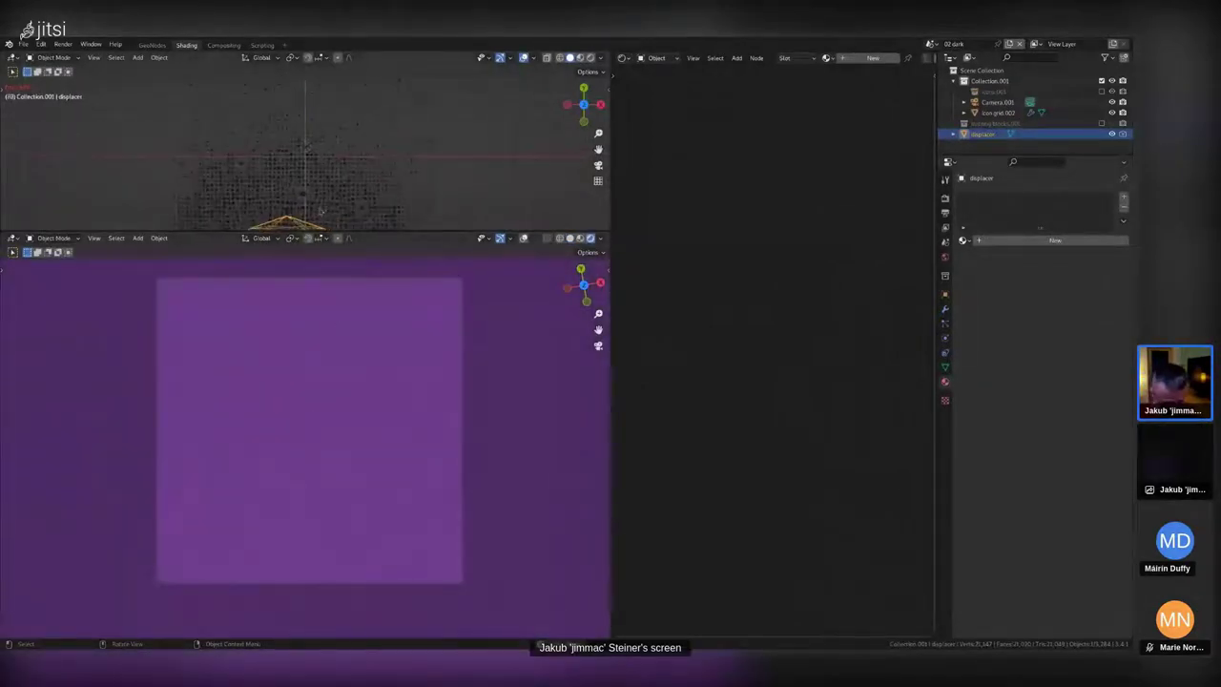
{"action": "key", "text": "g"}
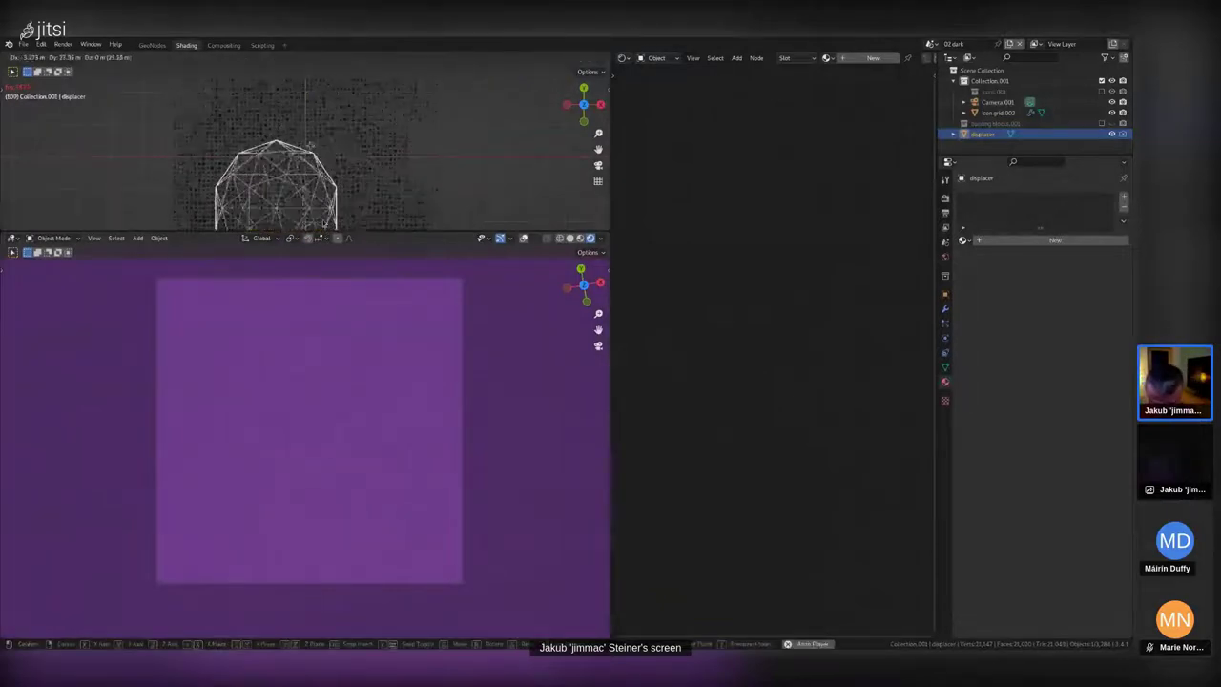
{"action": "left_click", "coordinate": [464, 211]}
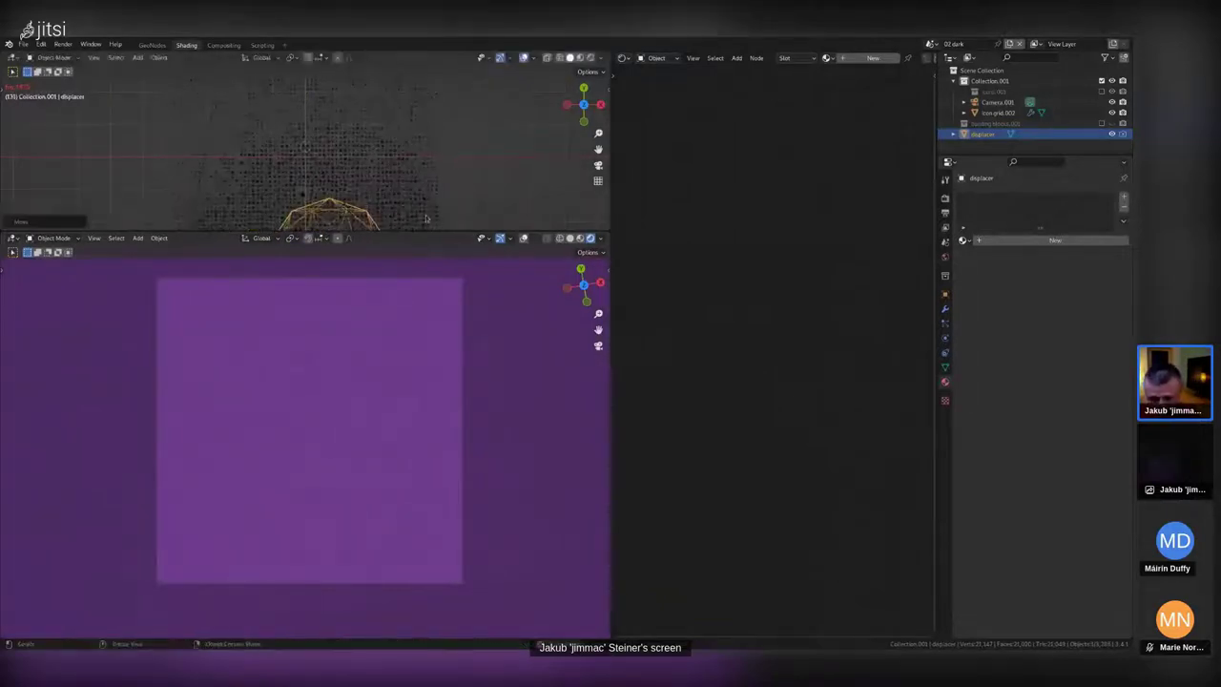
Show the modifiers of the displacer and of the icon grid, and examine the grid's clouds modifier.
{"action": "left_click", "coordinate": [944, 308]}
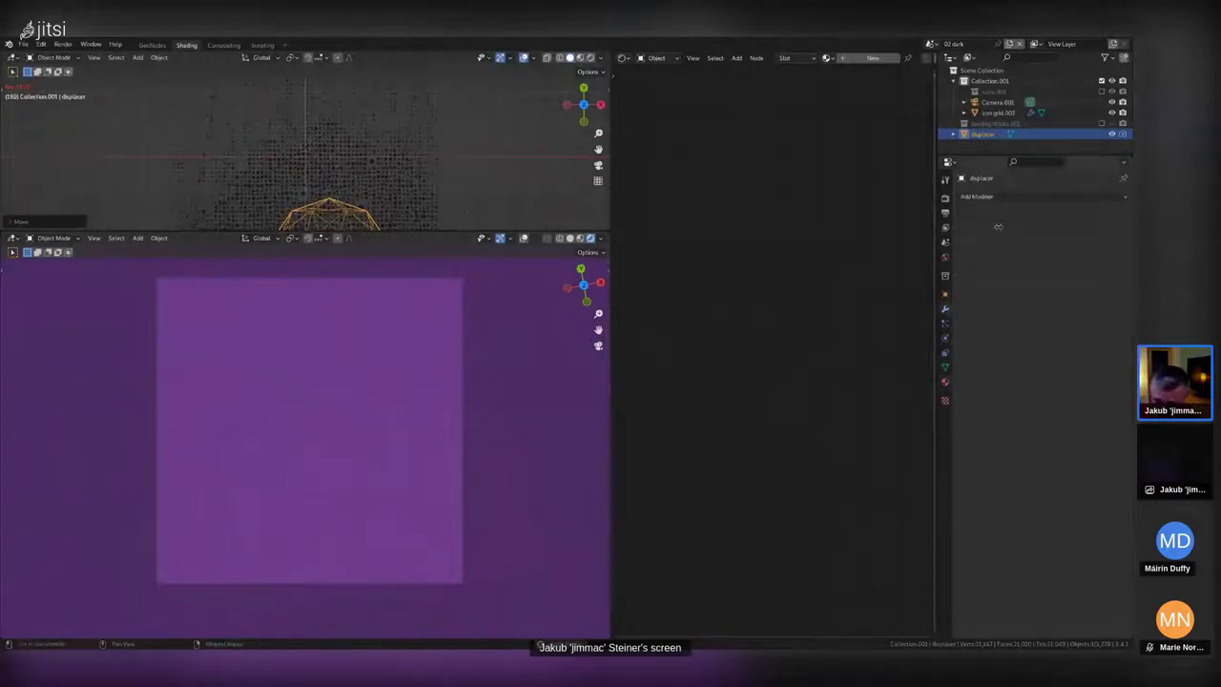
{"action": "left_click", "coordinate": [391, 178]}
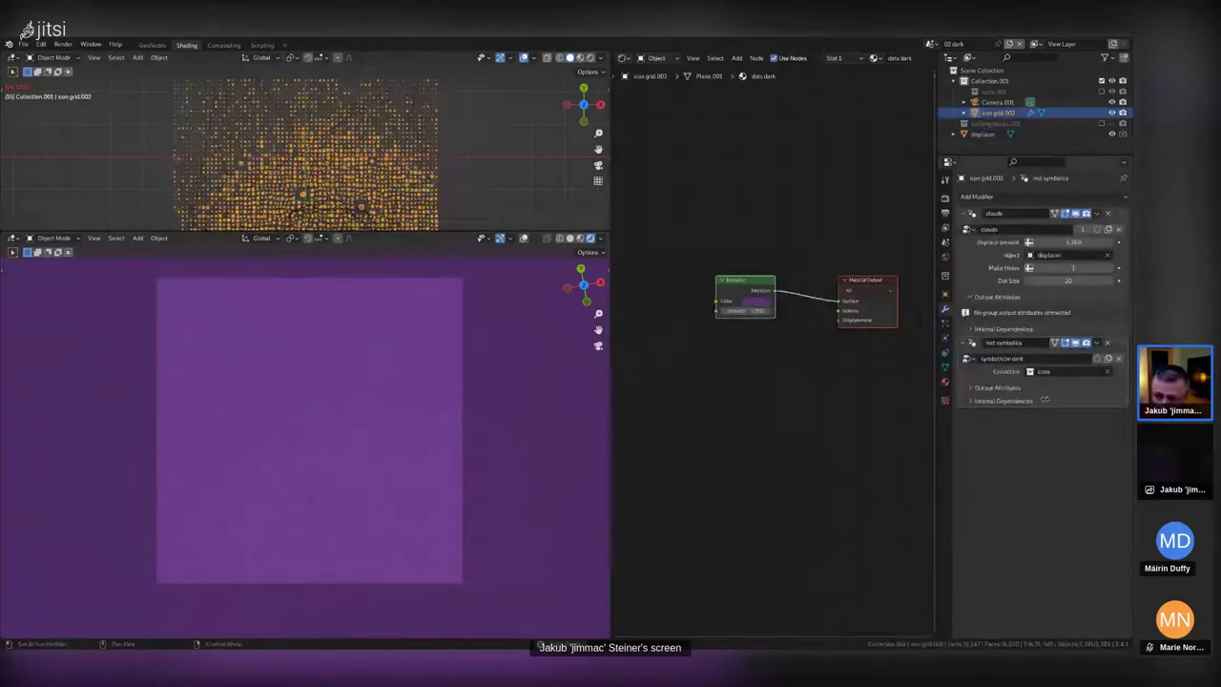
{"action": "left_click", "coordinate": [973, 260]}
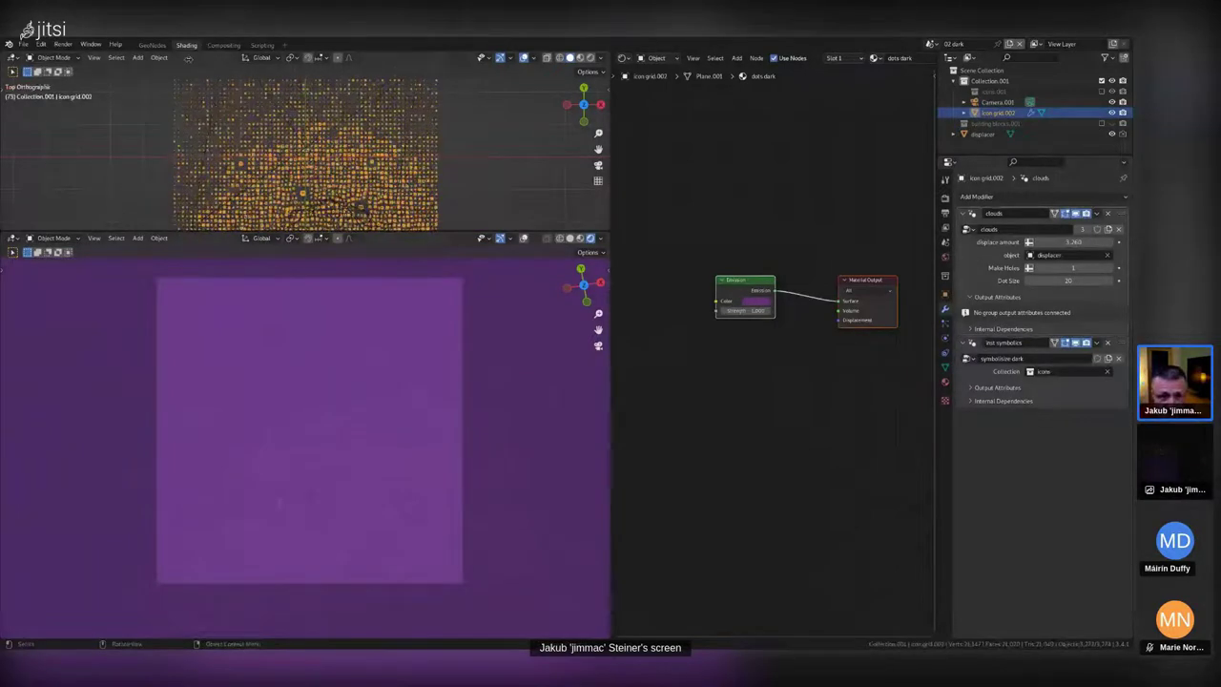
Switch to the GeoNodes workspace and widen the 3D viewport beside the node editor.
{"action": "left_click", "coordinate": [150, 45]}
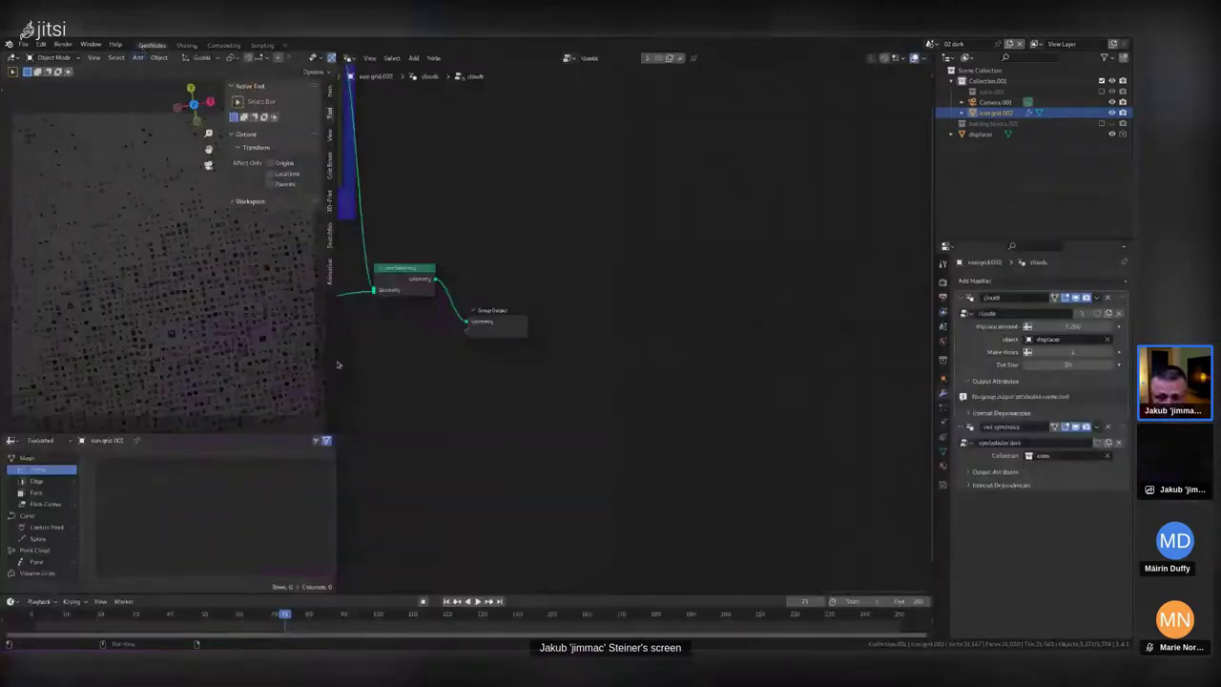
{"action": "left_click_drag", "start_coordinate": [327, 381], "coordinate": [609, 362]}
{"action": "left_click_drag", "start_coordinate": [608, 359], "coordinate": [550, 360]}
{"action": "scroll", "coordinate": [611, 240], "scroll_direction": "down", "scroll_amount": 3}
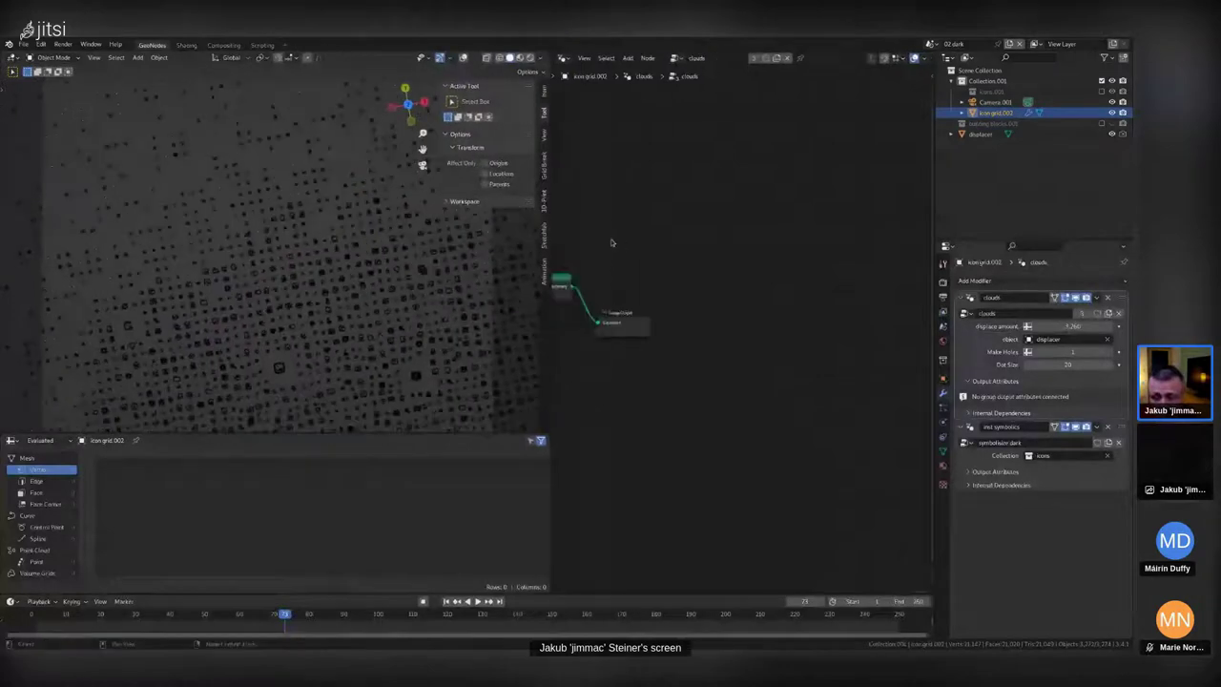
Examine the clouds node tree of the icon grid, following the nodes in the Displace Vertices frame through to its output.
{"action": "key", "text": "Home"}
{"action": "middle_click_drag", "start_coordinate": [518, 469], "coordinate": [696, 365]}
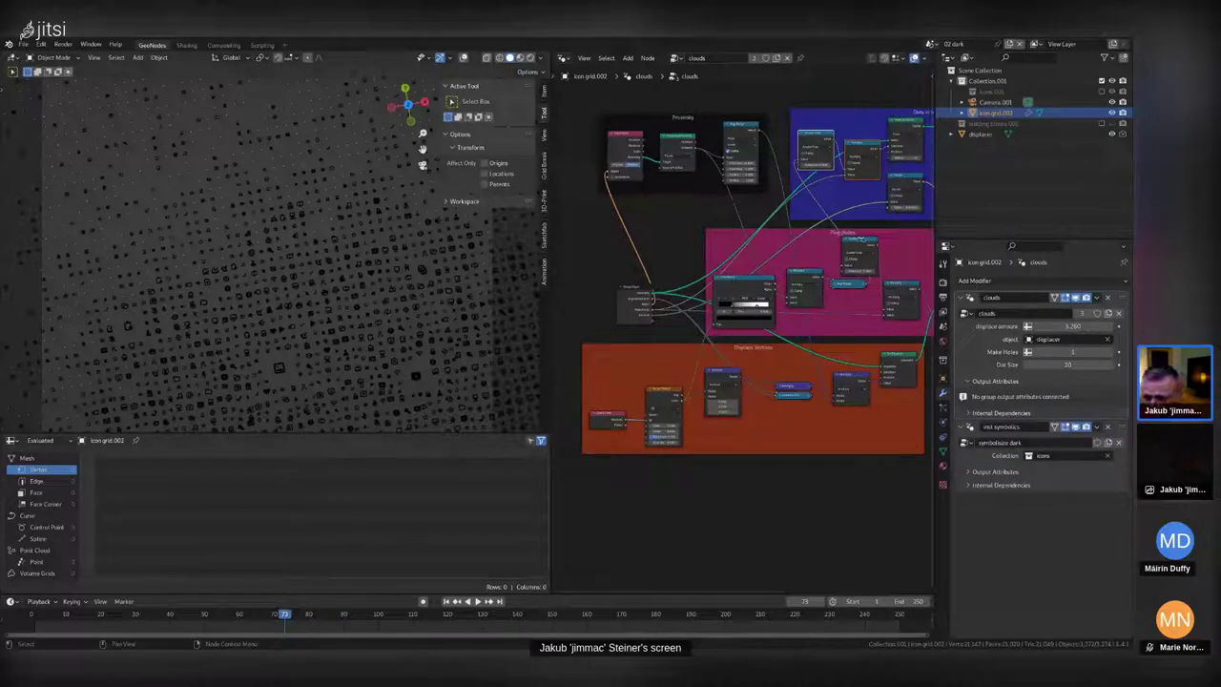
{"action": "scroll", "coordinate": [810, 386], "scroll_direction": "up", "scroll_amount": 1}
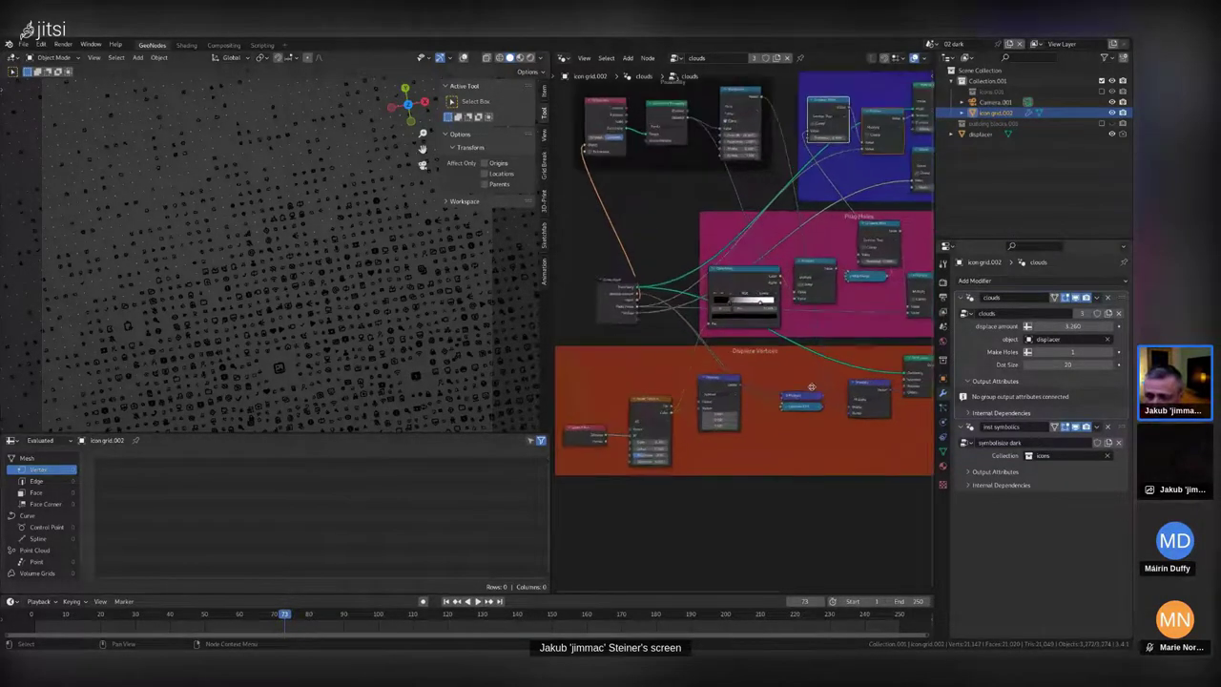
{"action": "mouse_move", "coordinate": [716, 419]}
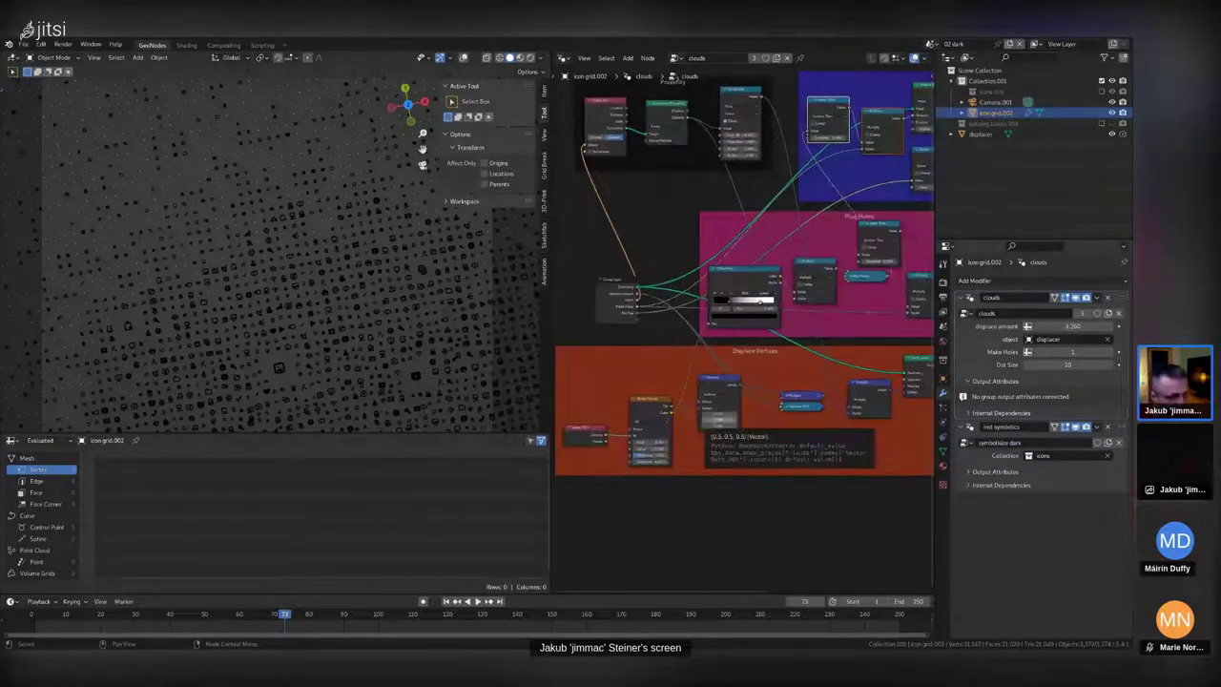
{"action": "scroll", "coordinate": [722, 504], "scroll_direction": "down", "scroll_amount": 8}
{"action": "scroll", "coordinate": [722, 504], "scroll_direction": "right", "scroll_amount": 4}
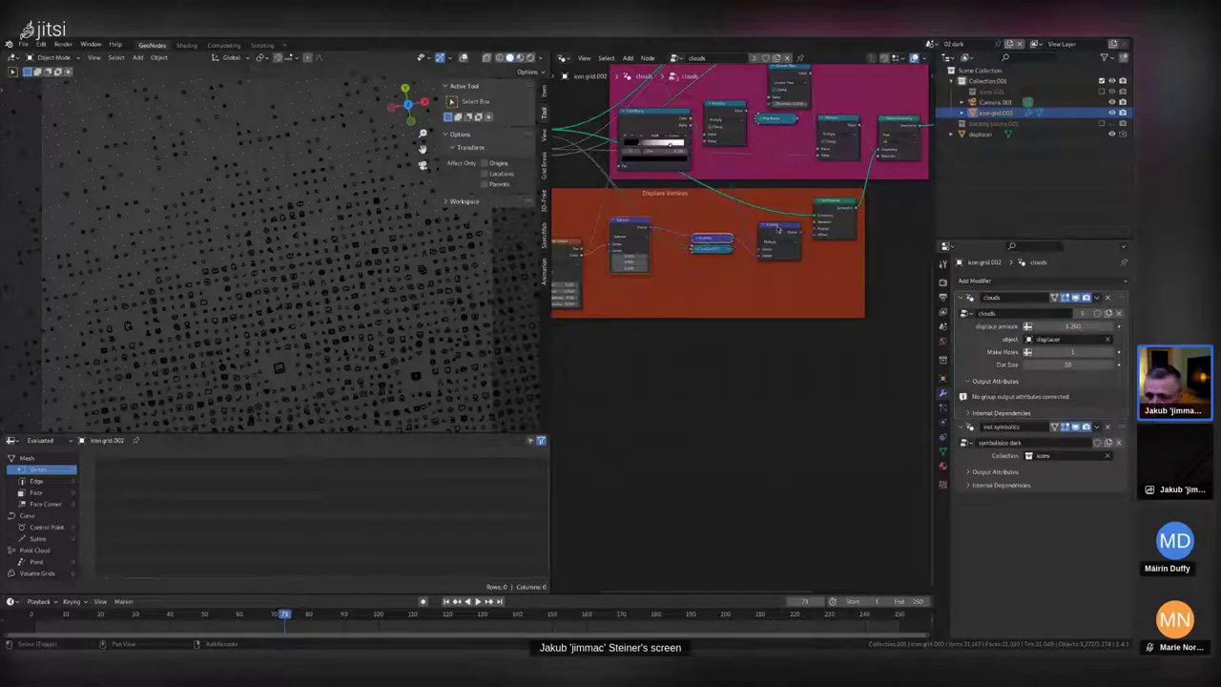
Duplicate the Subtract and Multiply nodes of the Displace Vertices frame below it and join the copies in a new frame.
{"action": "key", "text": "shift+d"}
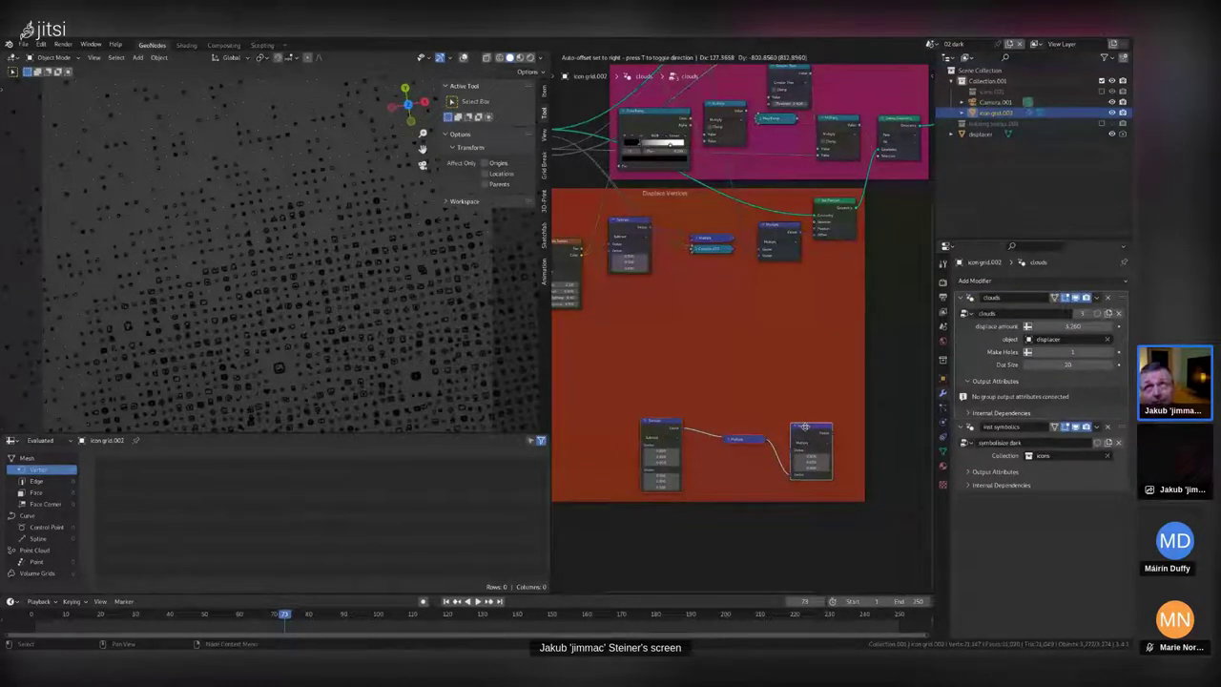
{"action": "left_click", "coordinate": [799, 418]}
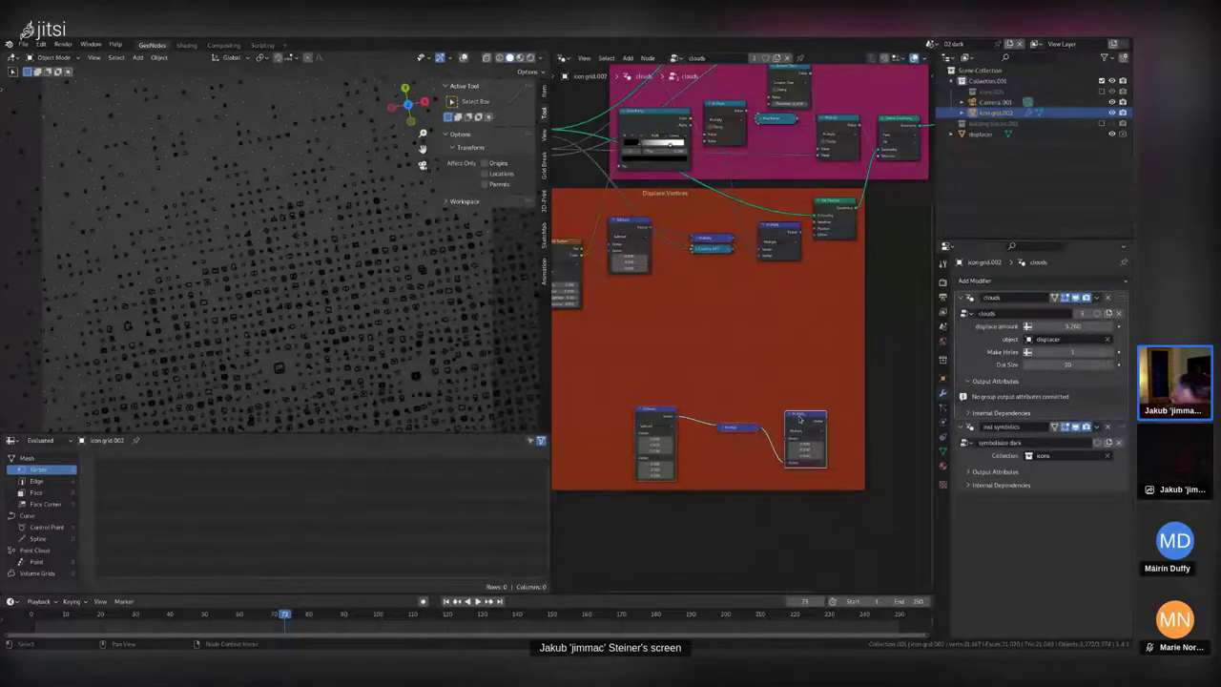
{"action": "key", "text": "ctrl+j"}
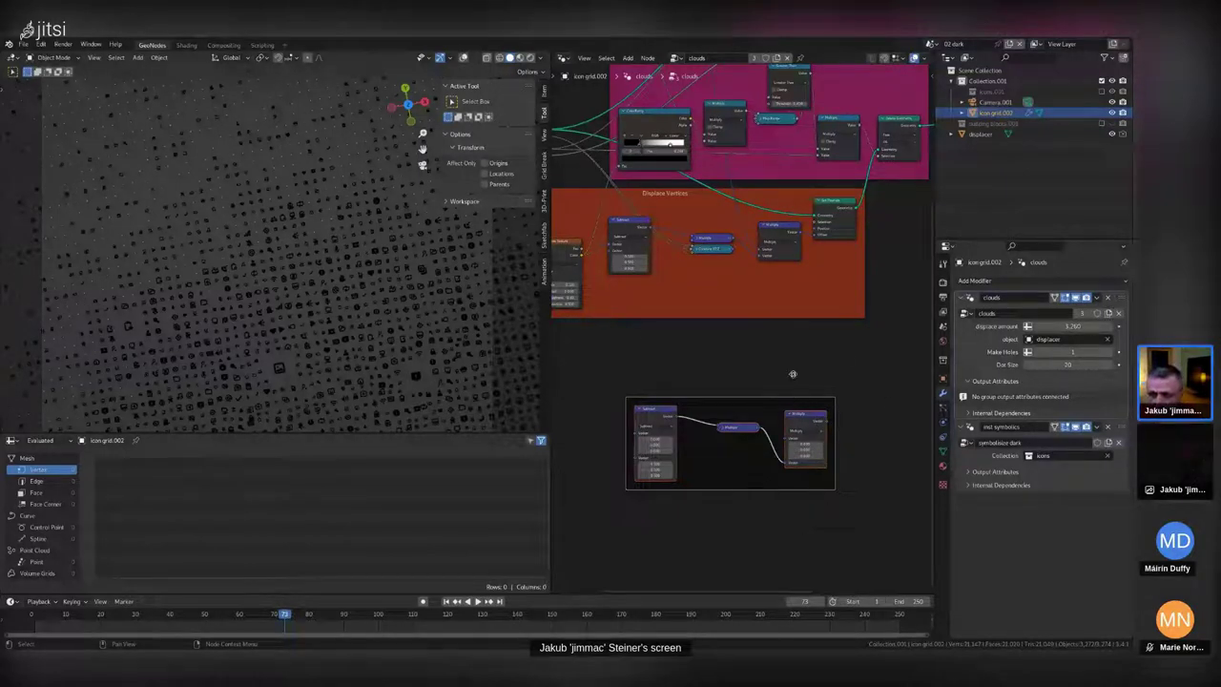
Examine the Plug Holes frame and the blue frame above it in the clouds node tree.
{"action": "middle_click_drag", "start_coordinate": [793, 375], "coordinate": [700, 502]}
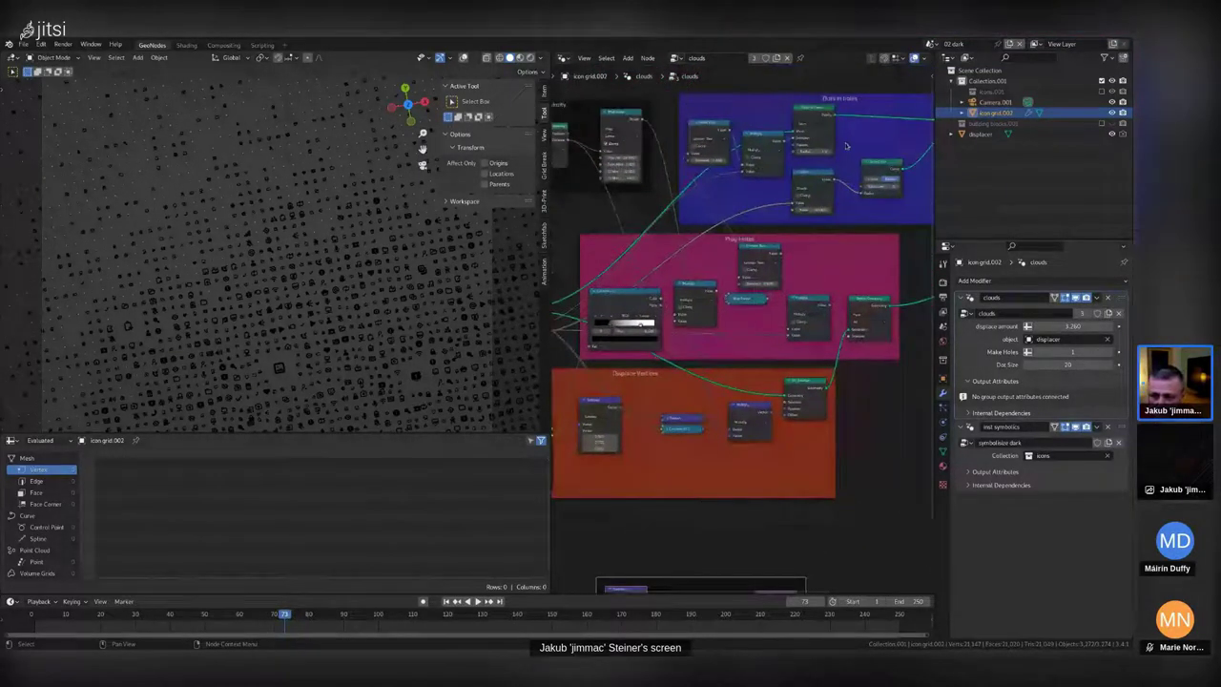
{"action": "scroll", "coordinate": [701, 502], "scroll_direction": "down", "scroll_amount": 2}
{"action": "scroll", "coordinate": [815, 356], "scroll_direction": "up", "scroll_amount": 2}
{"action": "middle_click_drag", "start_coordinate": [816, 357], "coordinate": [703, 318]}
{"action": "scroll", "coordinate": [646, 232], "scroll_direction": "up", "scroll_amount": 1}
{"action": "key", "text": "Home"}
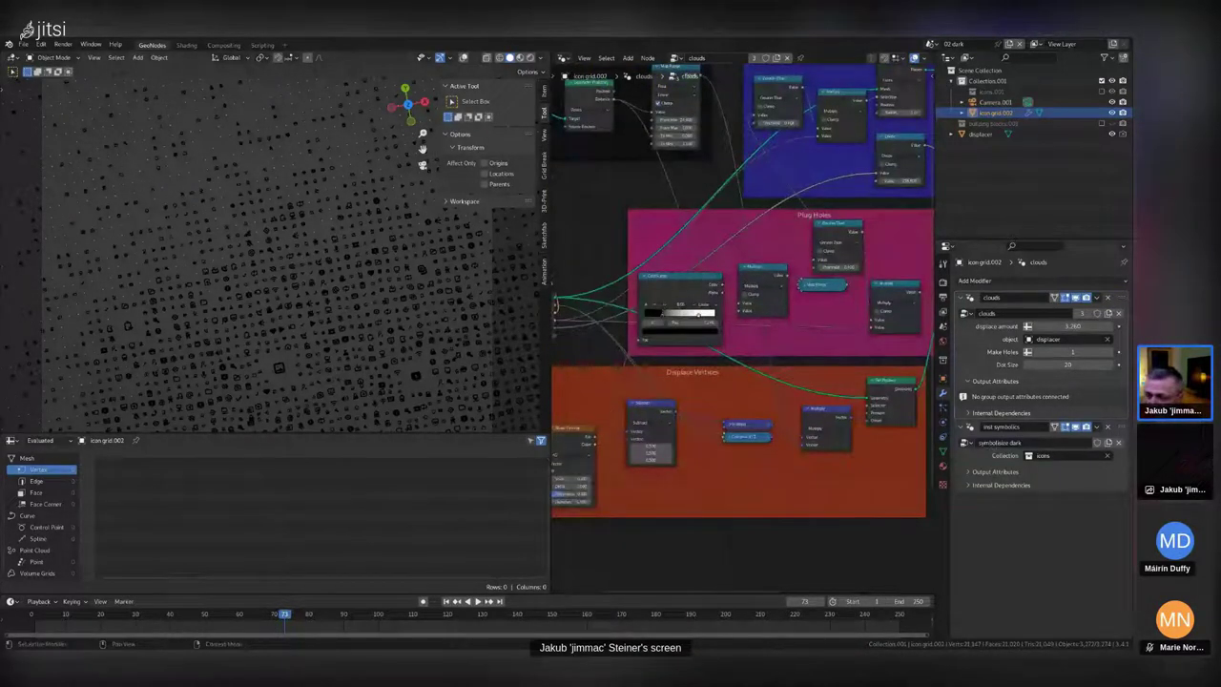
Turn off the viewport display of the icon grid's symbolics instancing modifier and move the displacer beneath the grid.
{"action": "left_click", "coordinate": [1077, 427]}
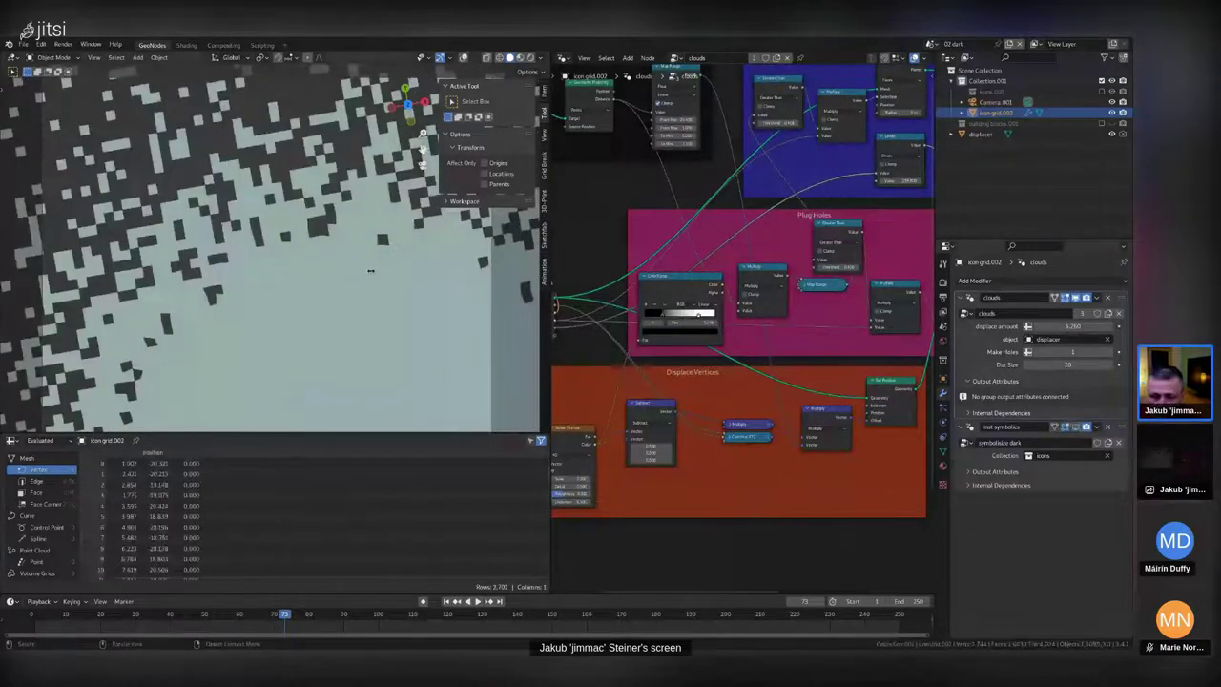
{"action": "scroll", "coordinate": [370, 271], "scroll_direction": "down", "scroll_amount": 5}
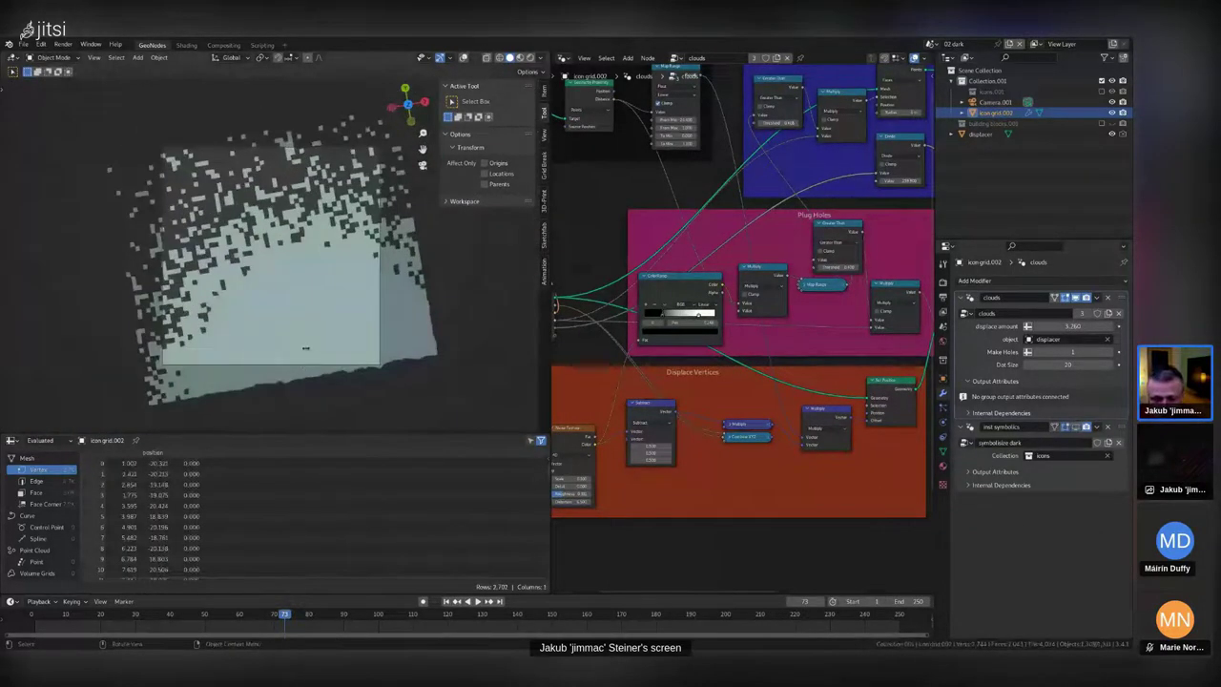
{"action": "left_click", "coordinate": [318, 409]}
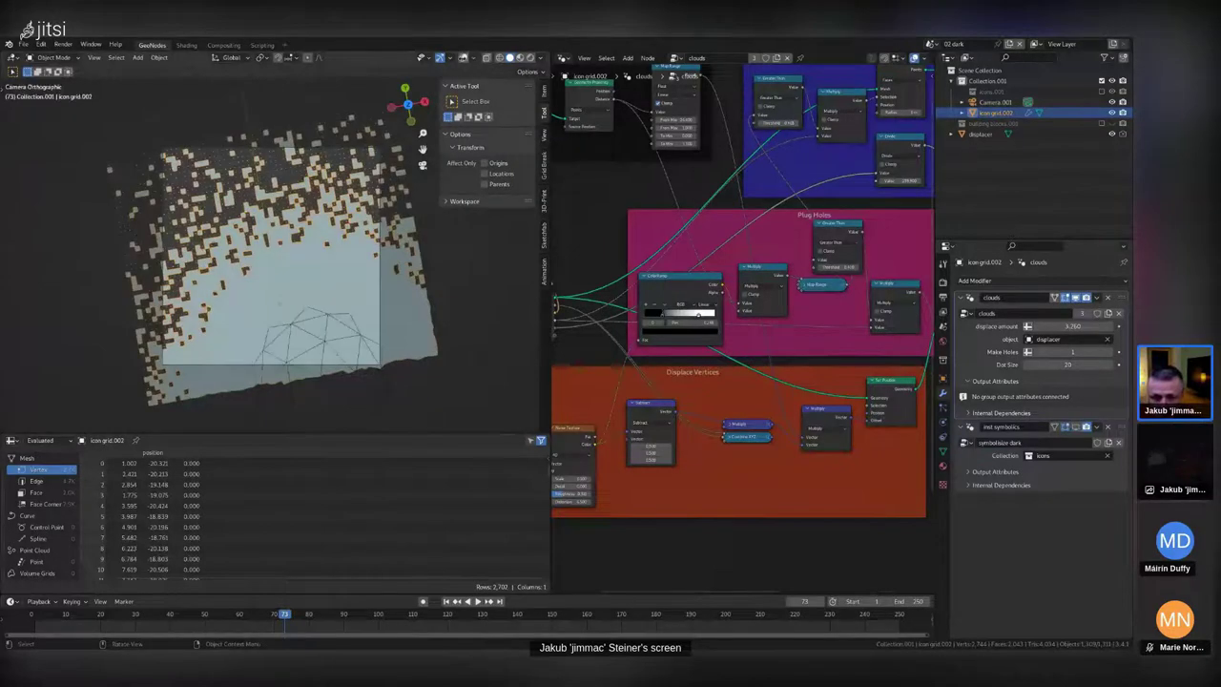
{"action": "key", "text": "g"}
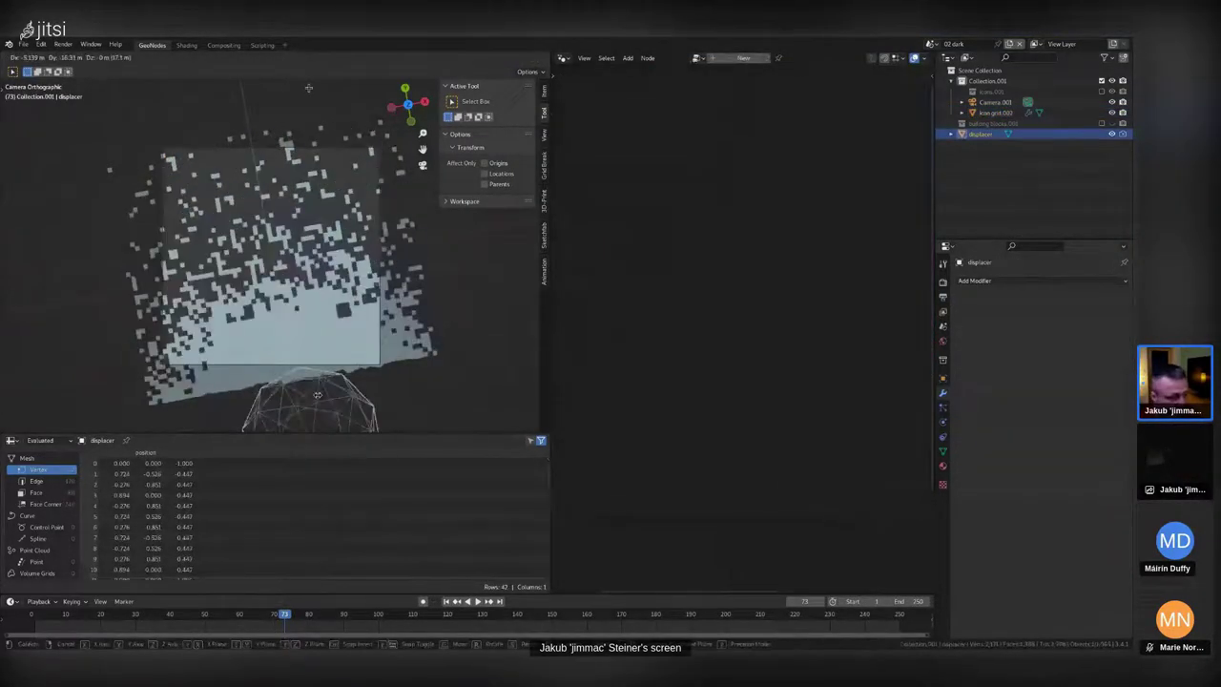
{"action": "left_click", "coordinate": [335, 331]}
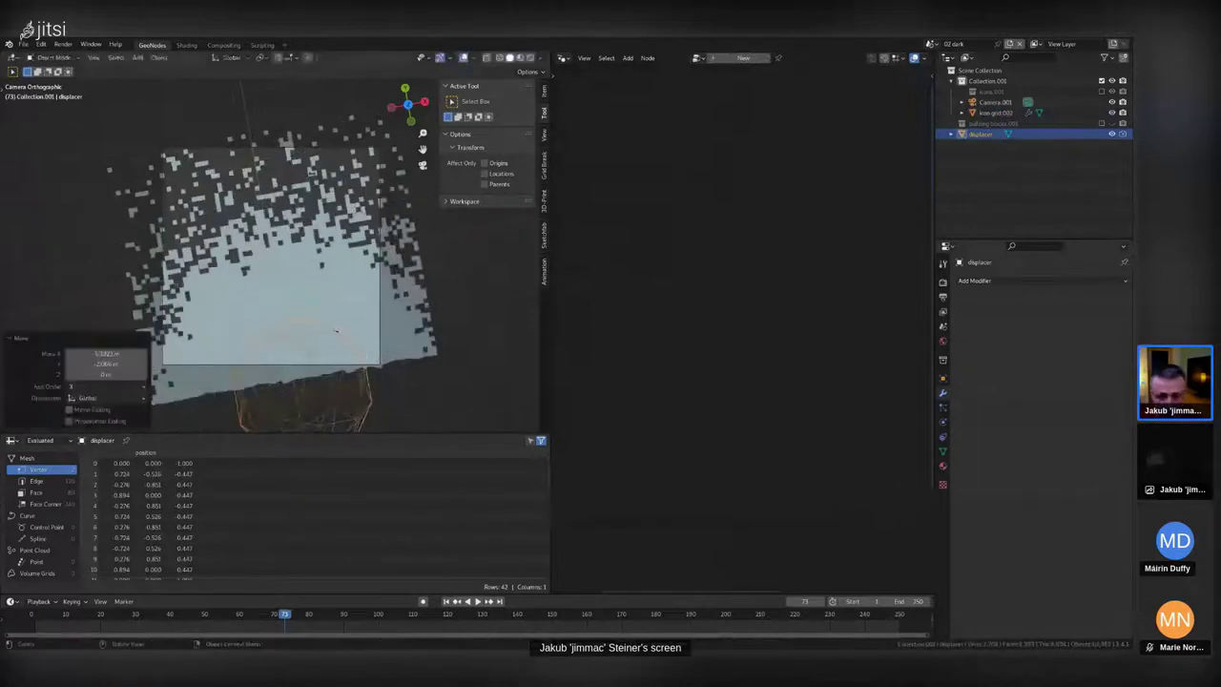
{"action": "scroll", "coordinate": [336, 331], "scroll_direction": "up", "scroll_amount": 4}
{"action": "scroll", "coordinate": [335, 331], "scroll_direction": "down", "scroll_amount": 3}
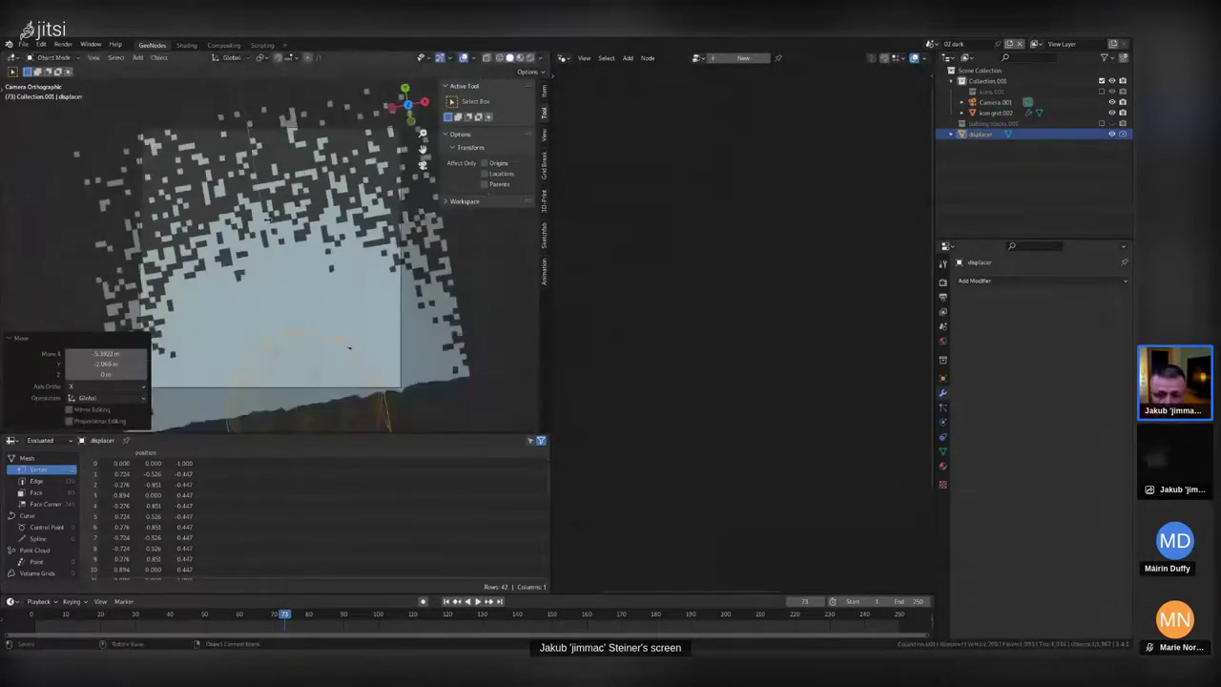
Select the icon grid and its Group Input node, and set the clouds modifier's Dot Size to 67.
{"action": "left_click", "coordinate": [349, 350]}
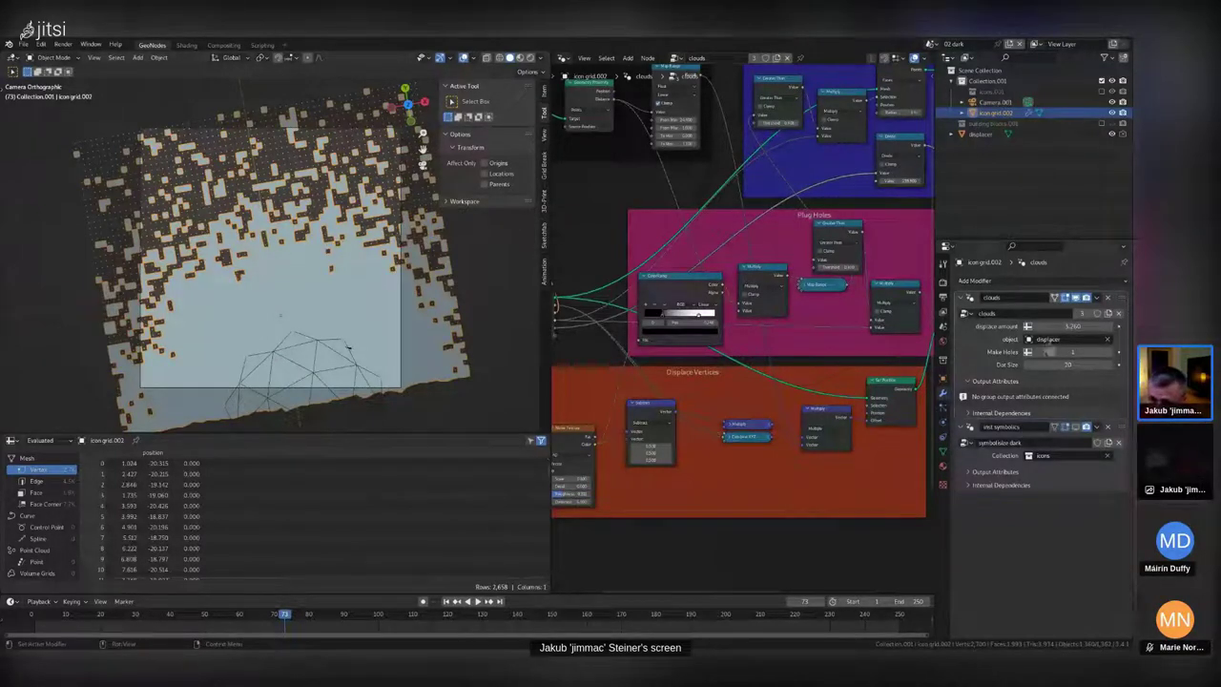
{"action": "key", "text": "g"}
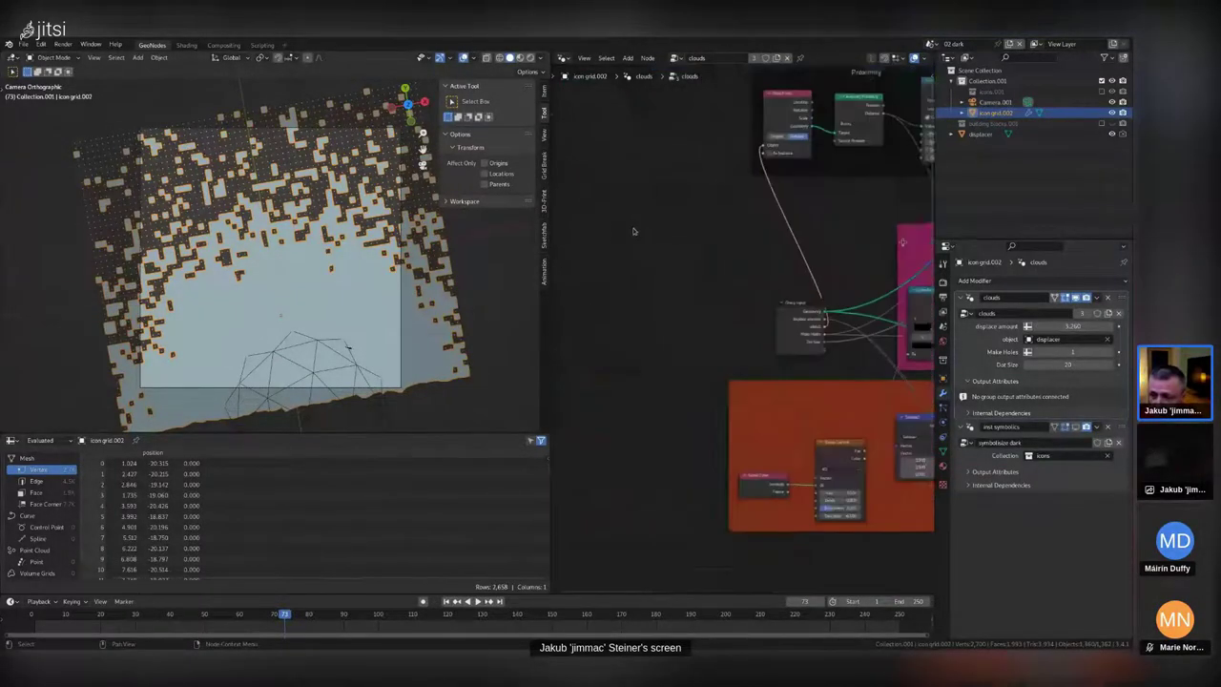
{"action": "left_click", "coordinate": [626, 362]}
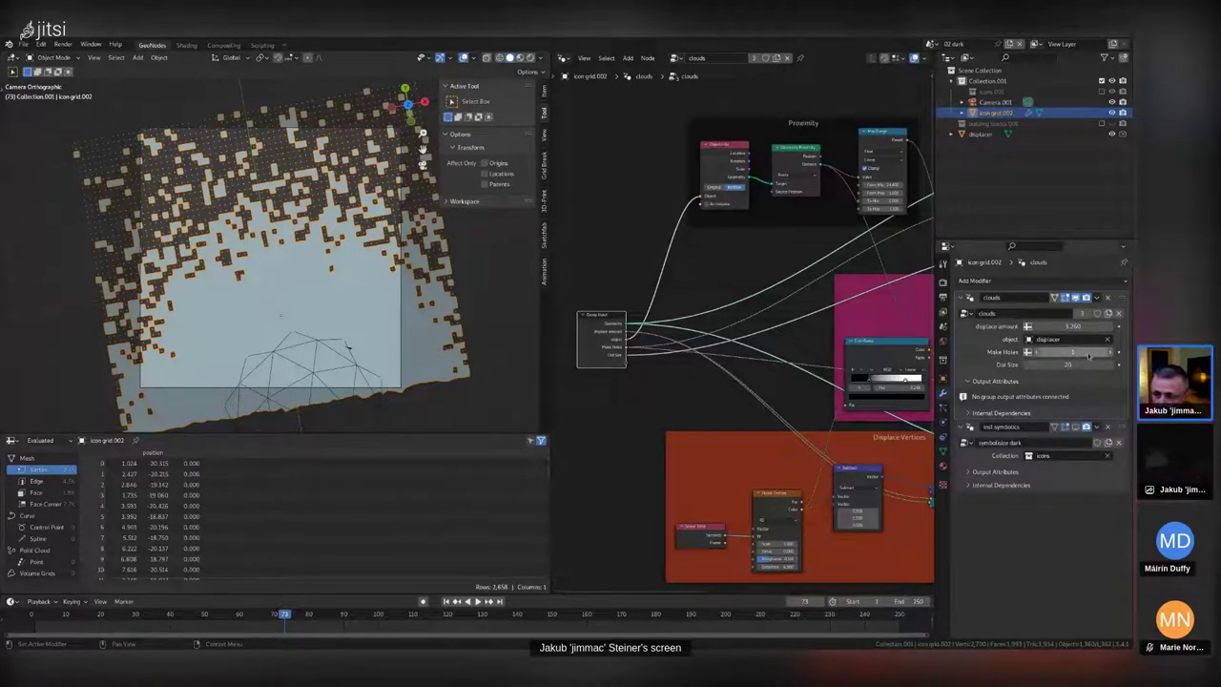
{"action": "left_click_drag", "start_coordinate": [1081, 357], "coordinate": [1038, 365]}
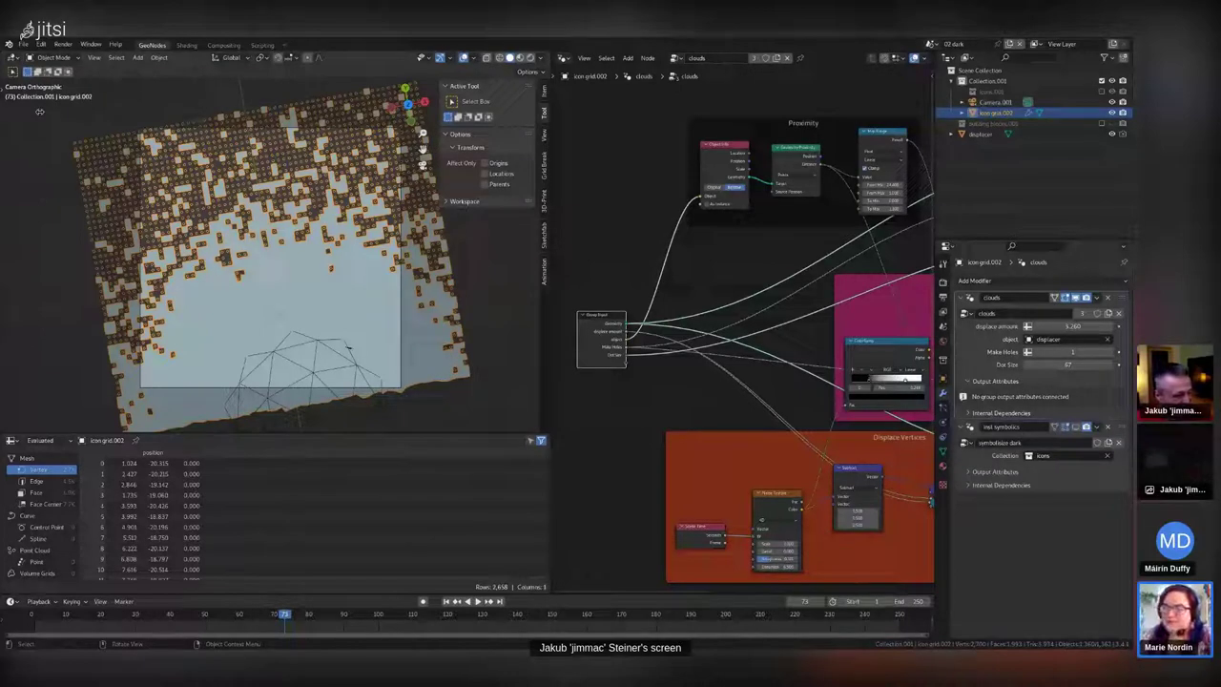
Open the recent .blend file listed just above grid.blend without saving the changes to the current file.
{"action": "left_click", "coordinate": [23, 44]}
{"action": "mouse_move", "coordinate": [42, 78]}
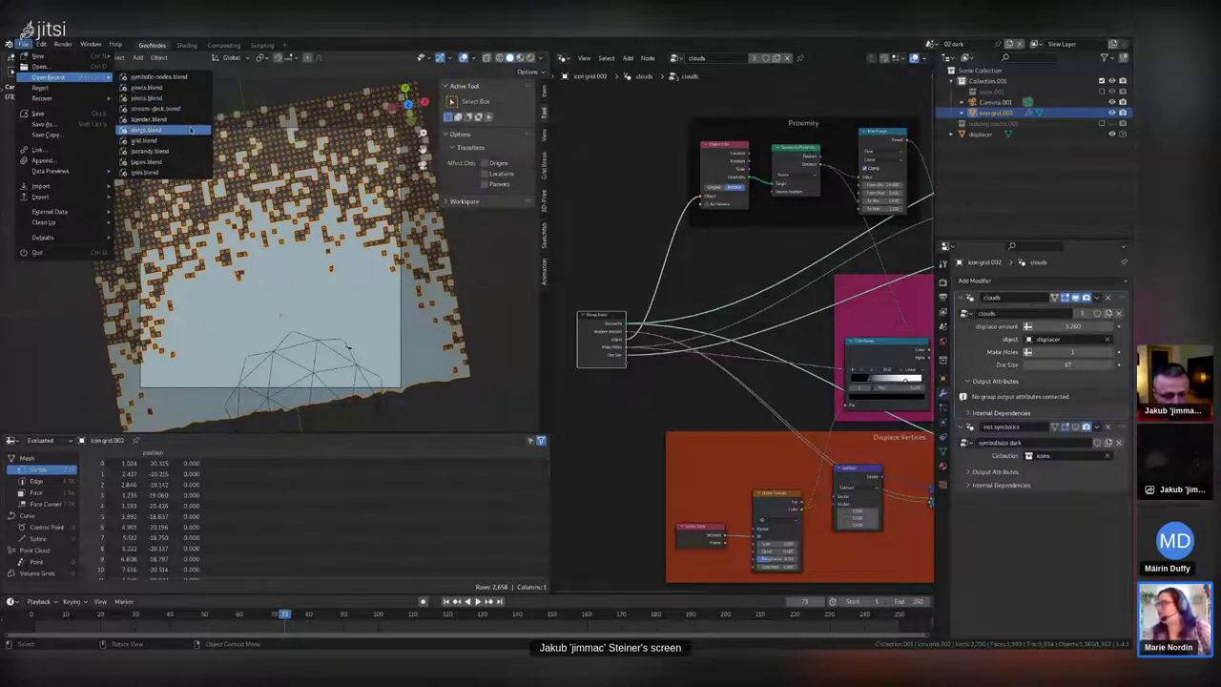
{"action": "left_click", "coordinate": [190, 129]}
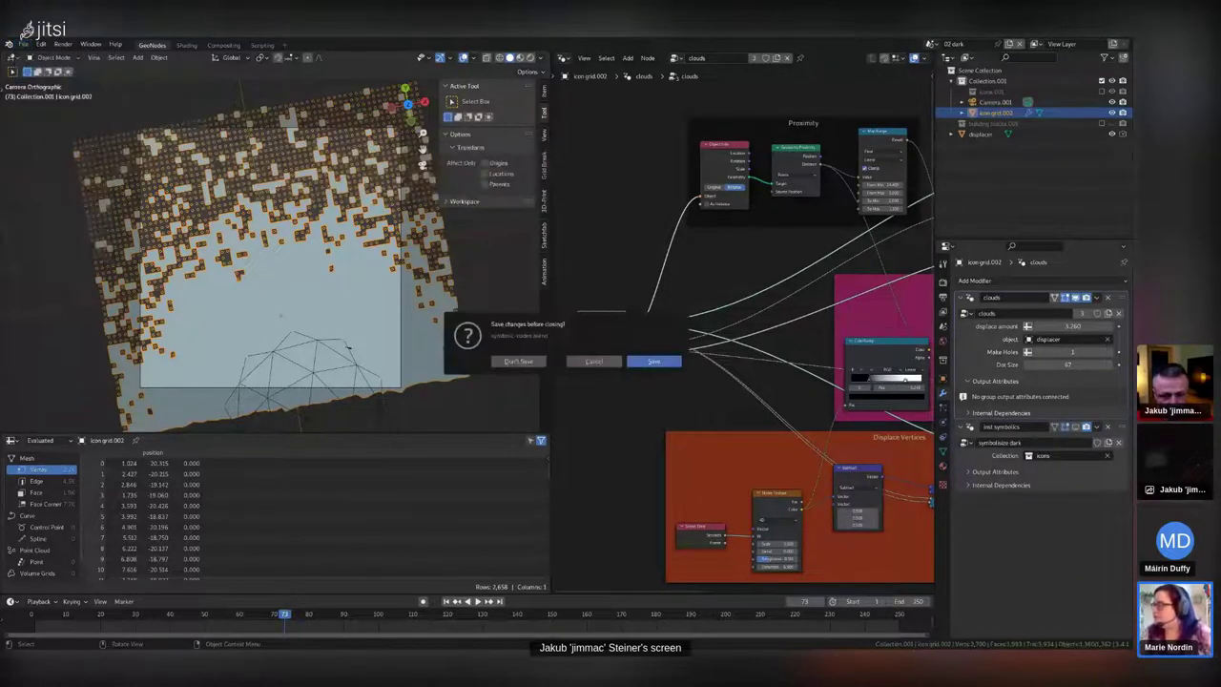
{"action": "left_click", "coordinate": [524, 362]}
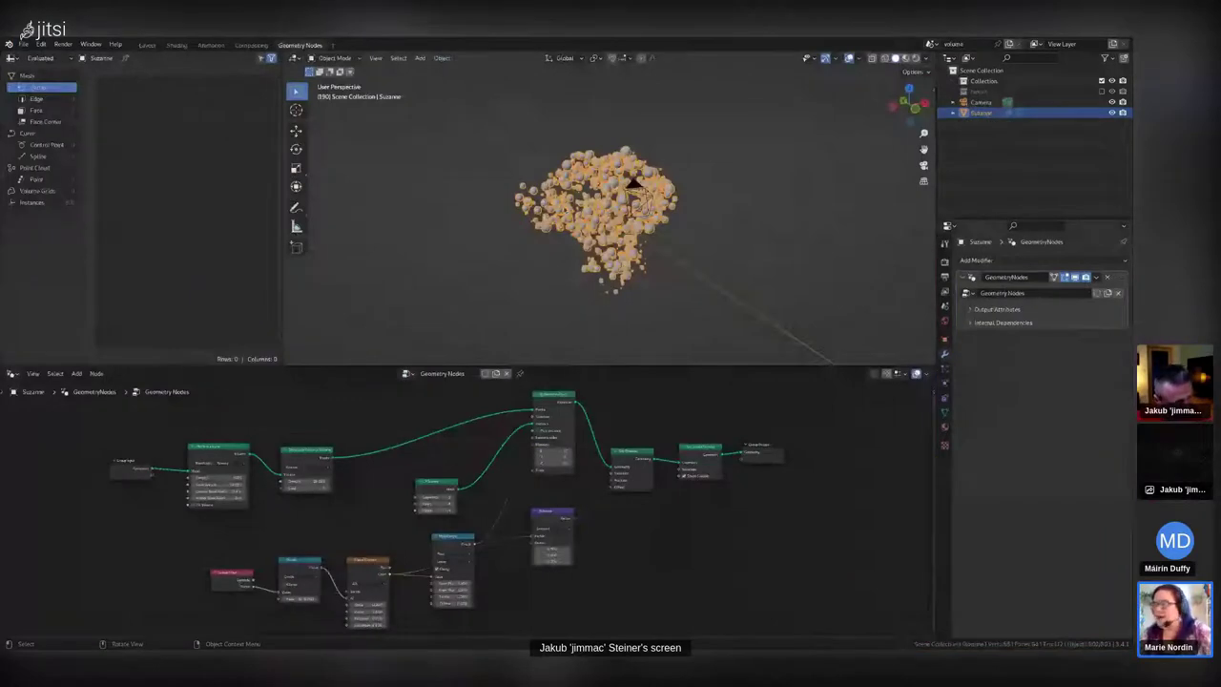